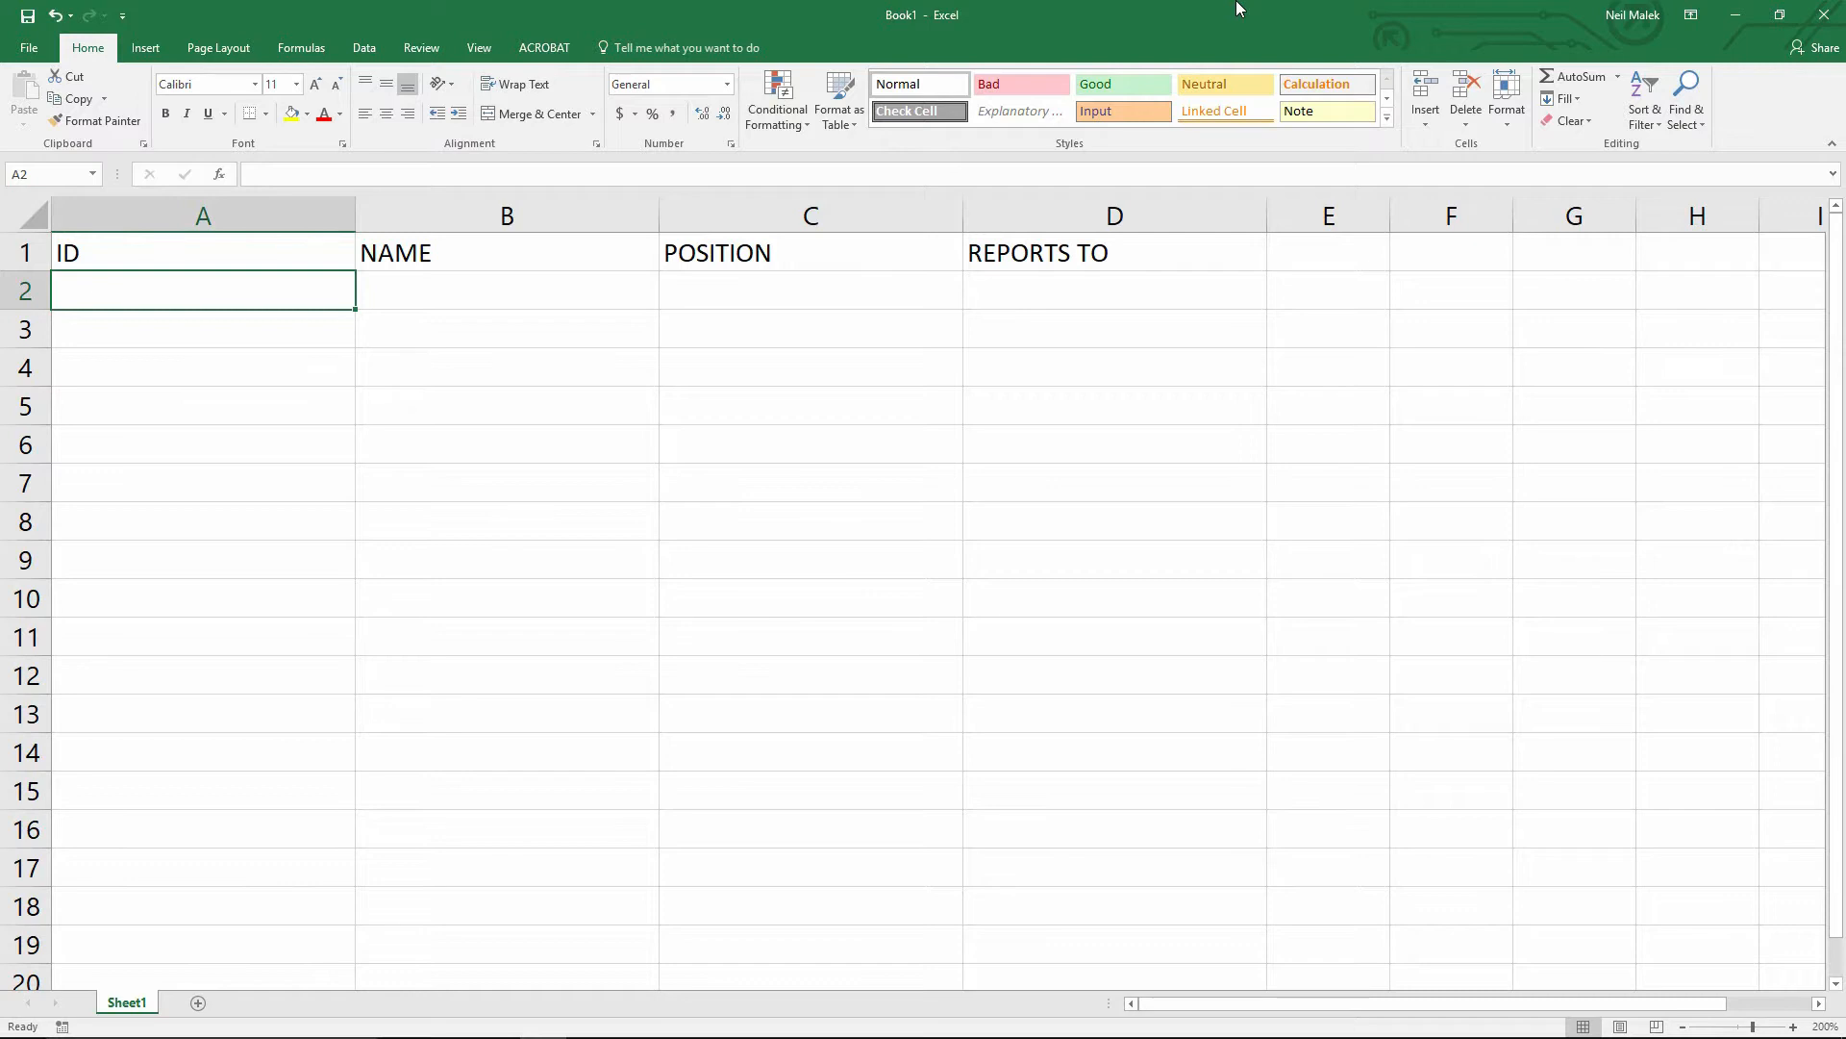
Enter 001 as the first ID in cell A2 and apply the custom number format 000 to it
text(001)
key(ctrl+Return)
click(731, 144)
click(1031, 721)
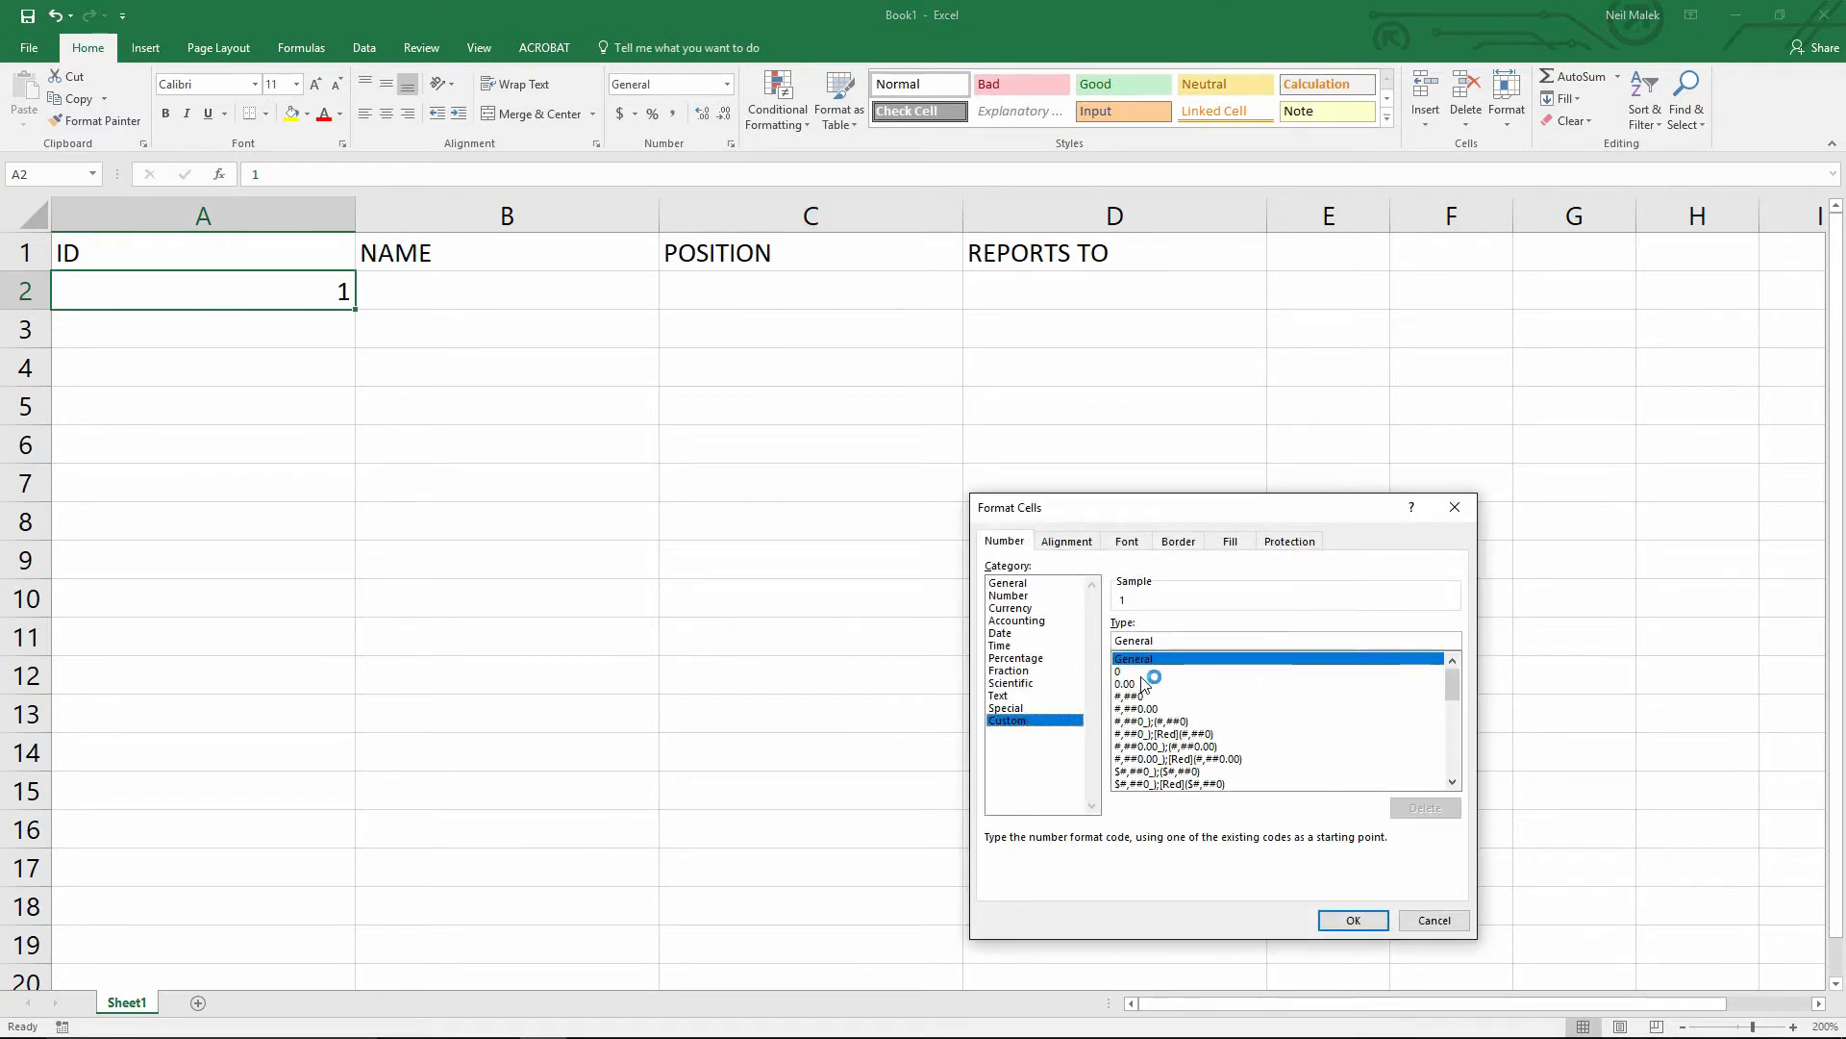
click(1154, 671)
click(1161, 640)
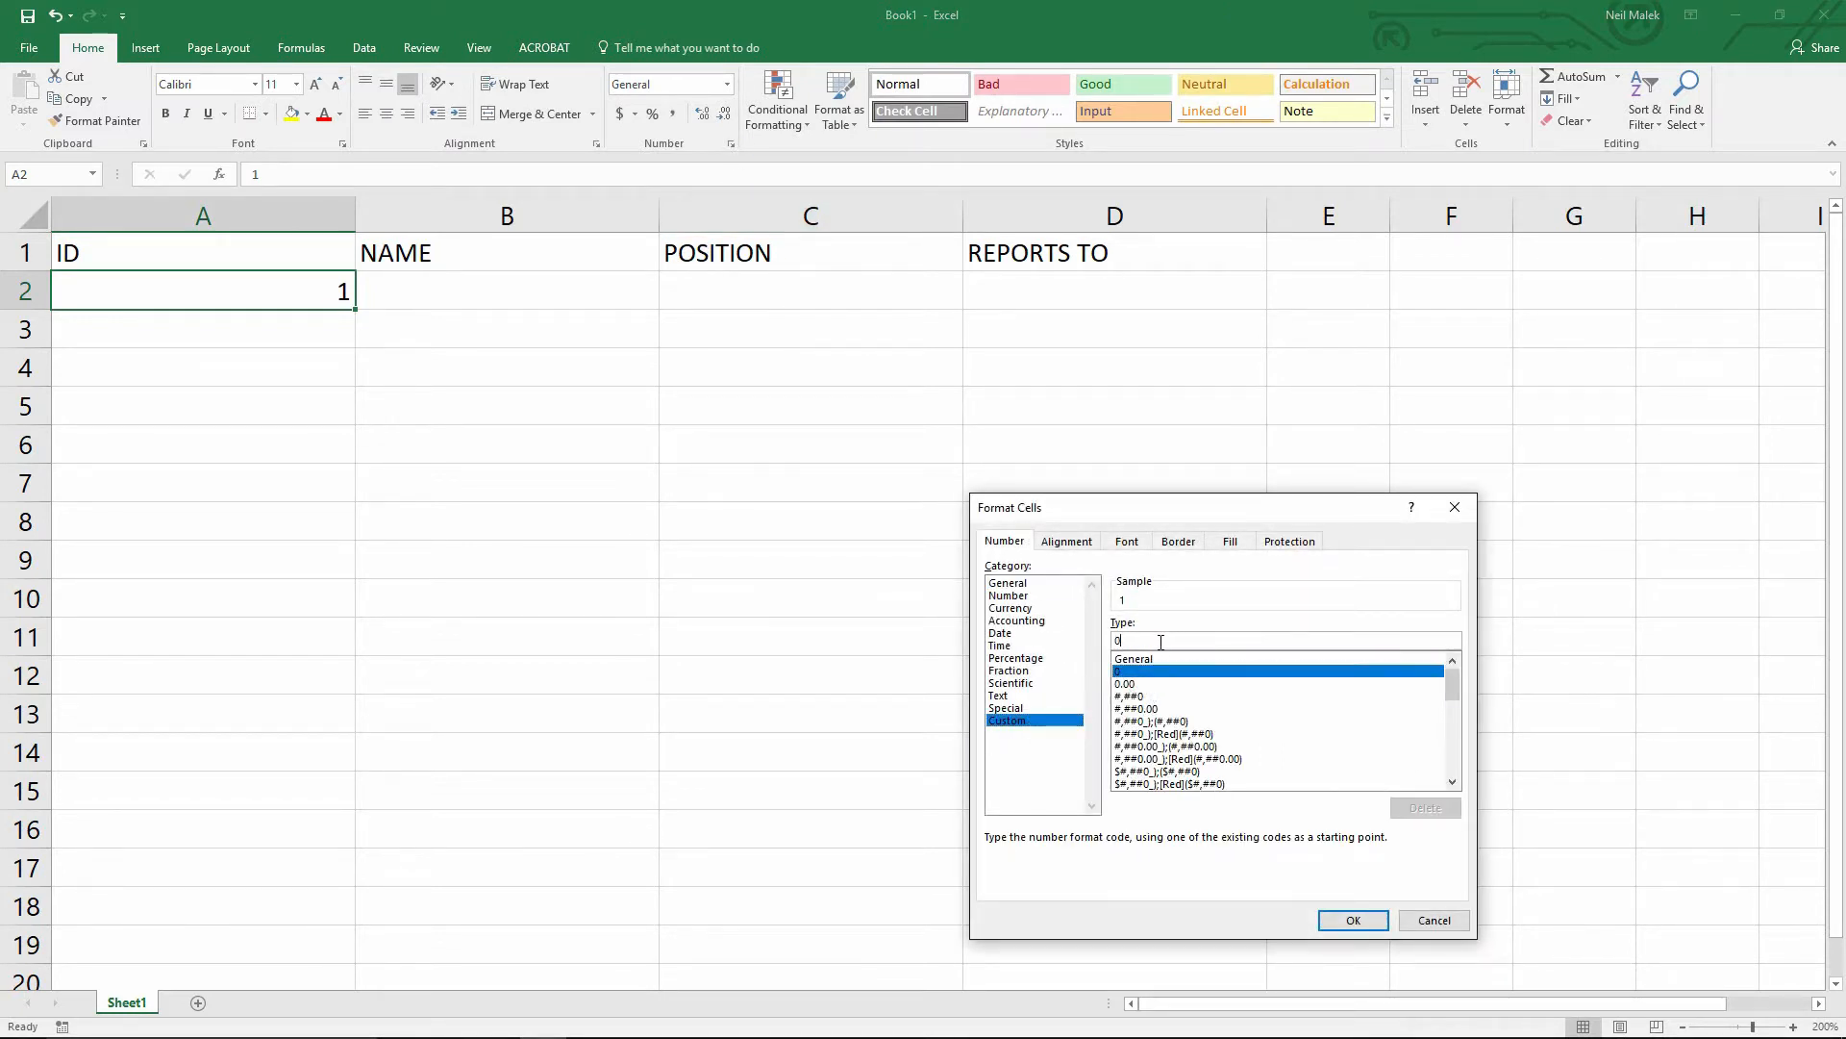
text(00)
click(1351, 921)
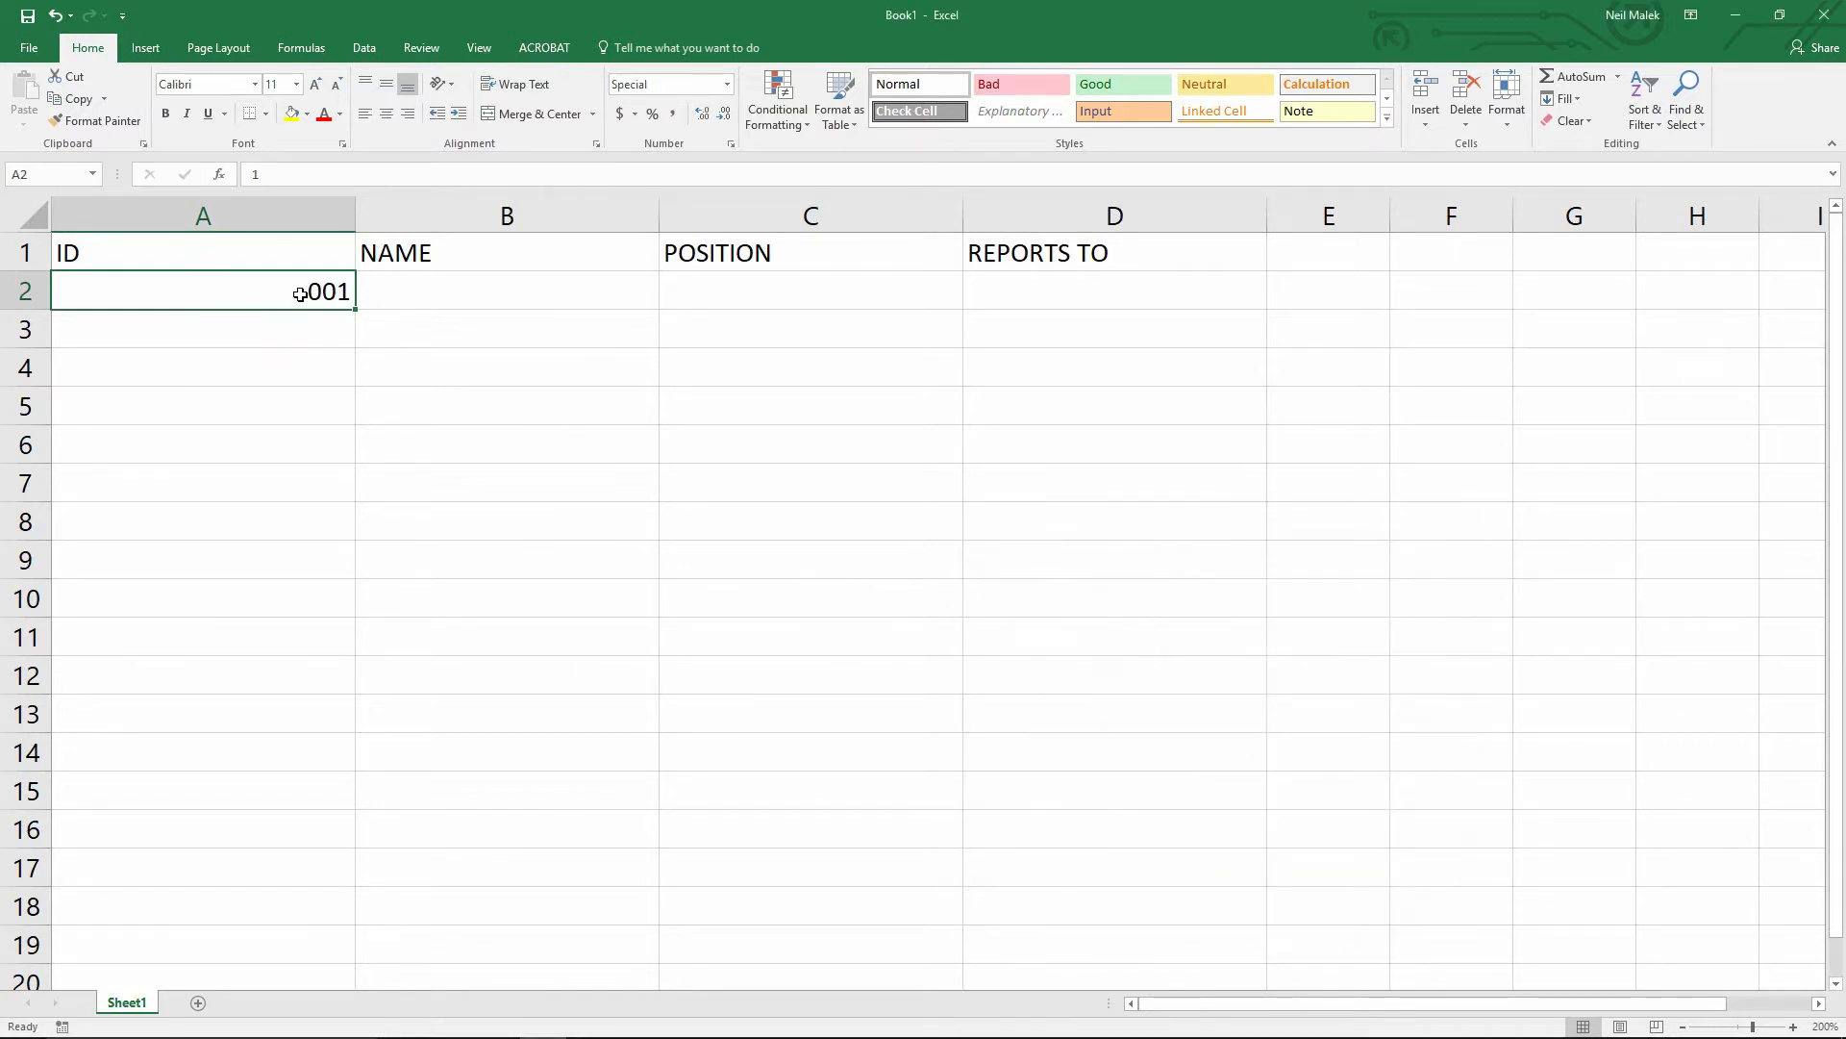
Fill in the employee's full name in B2 and the position CEO in C2, leaving REPORTS TO blank
click(417, 293)
text(NEIL MALEK)
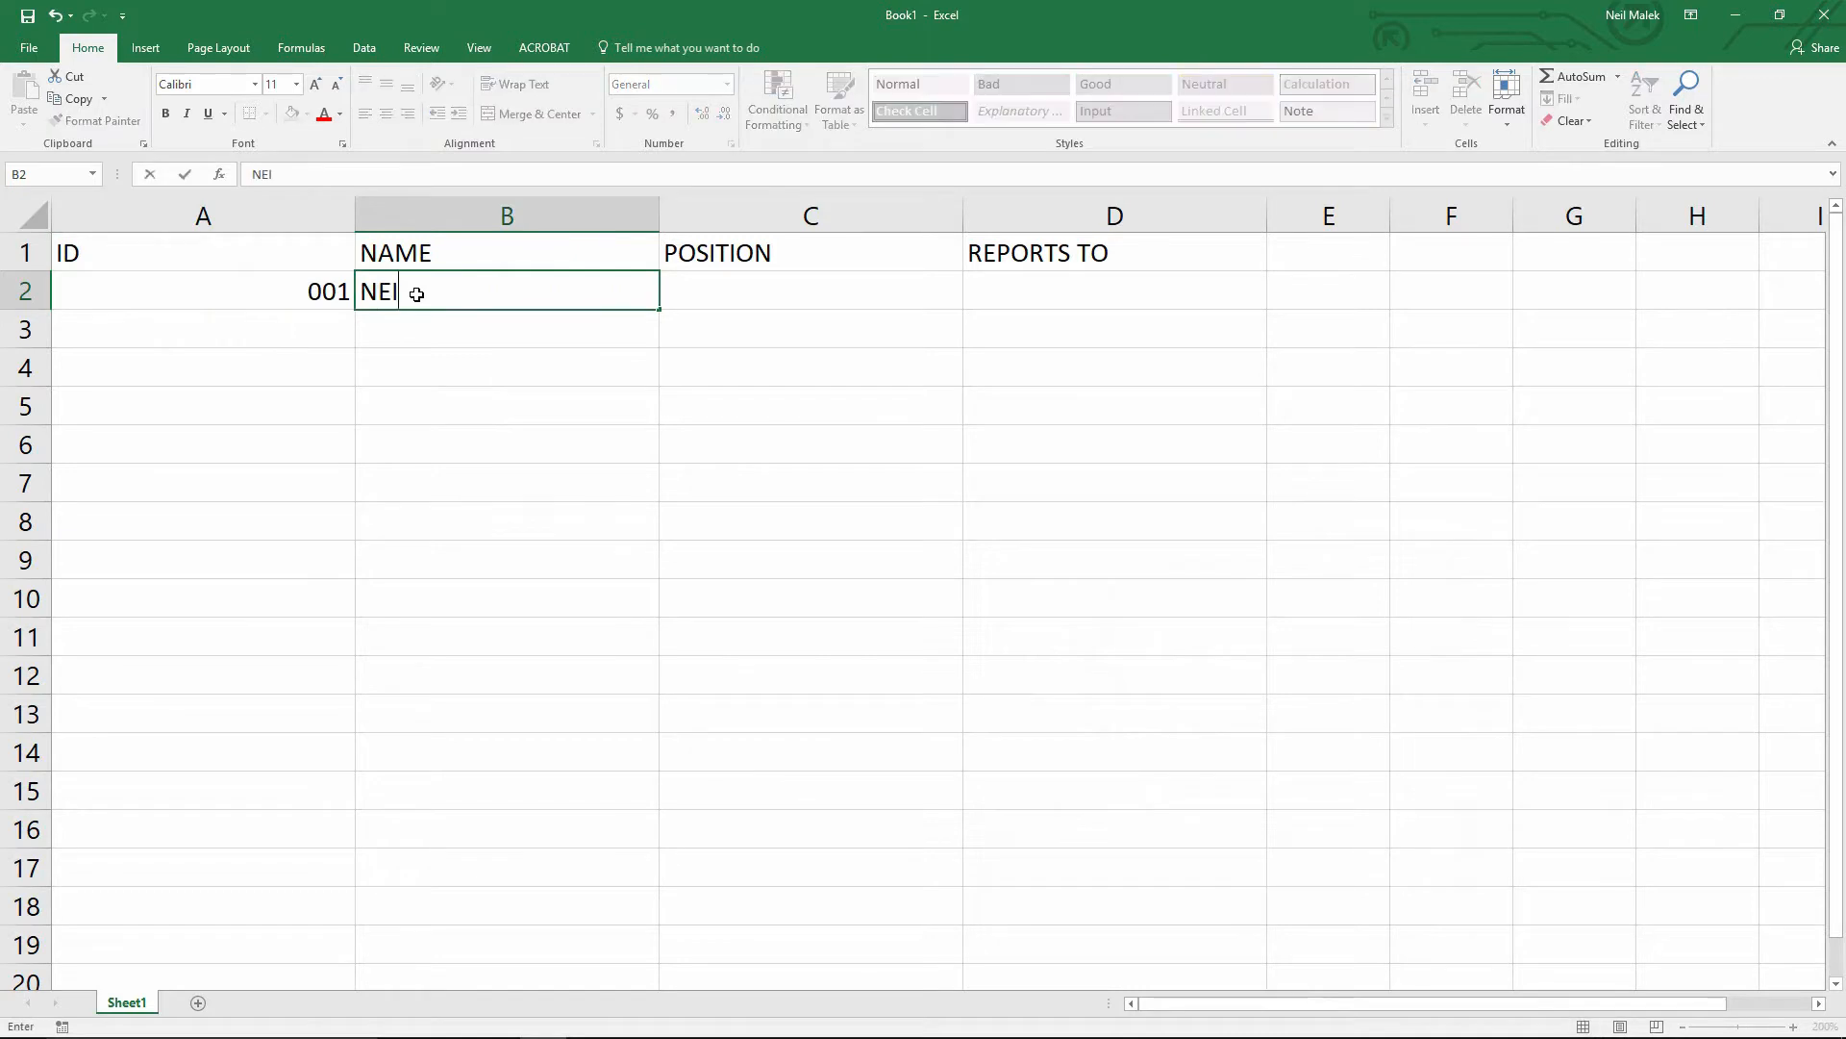
key(Tab)
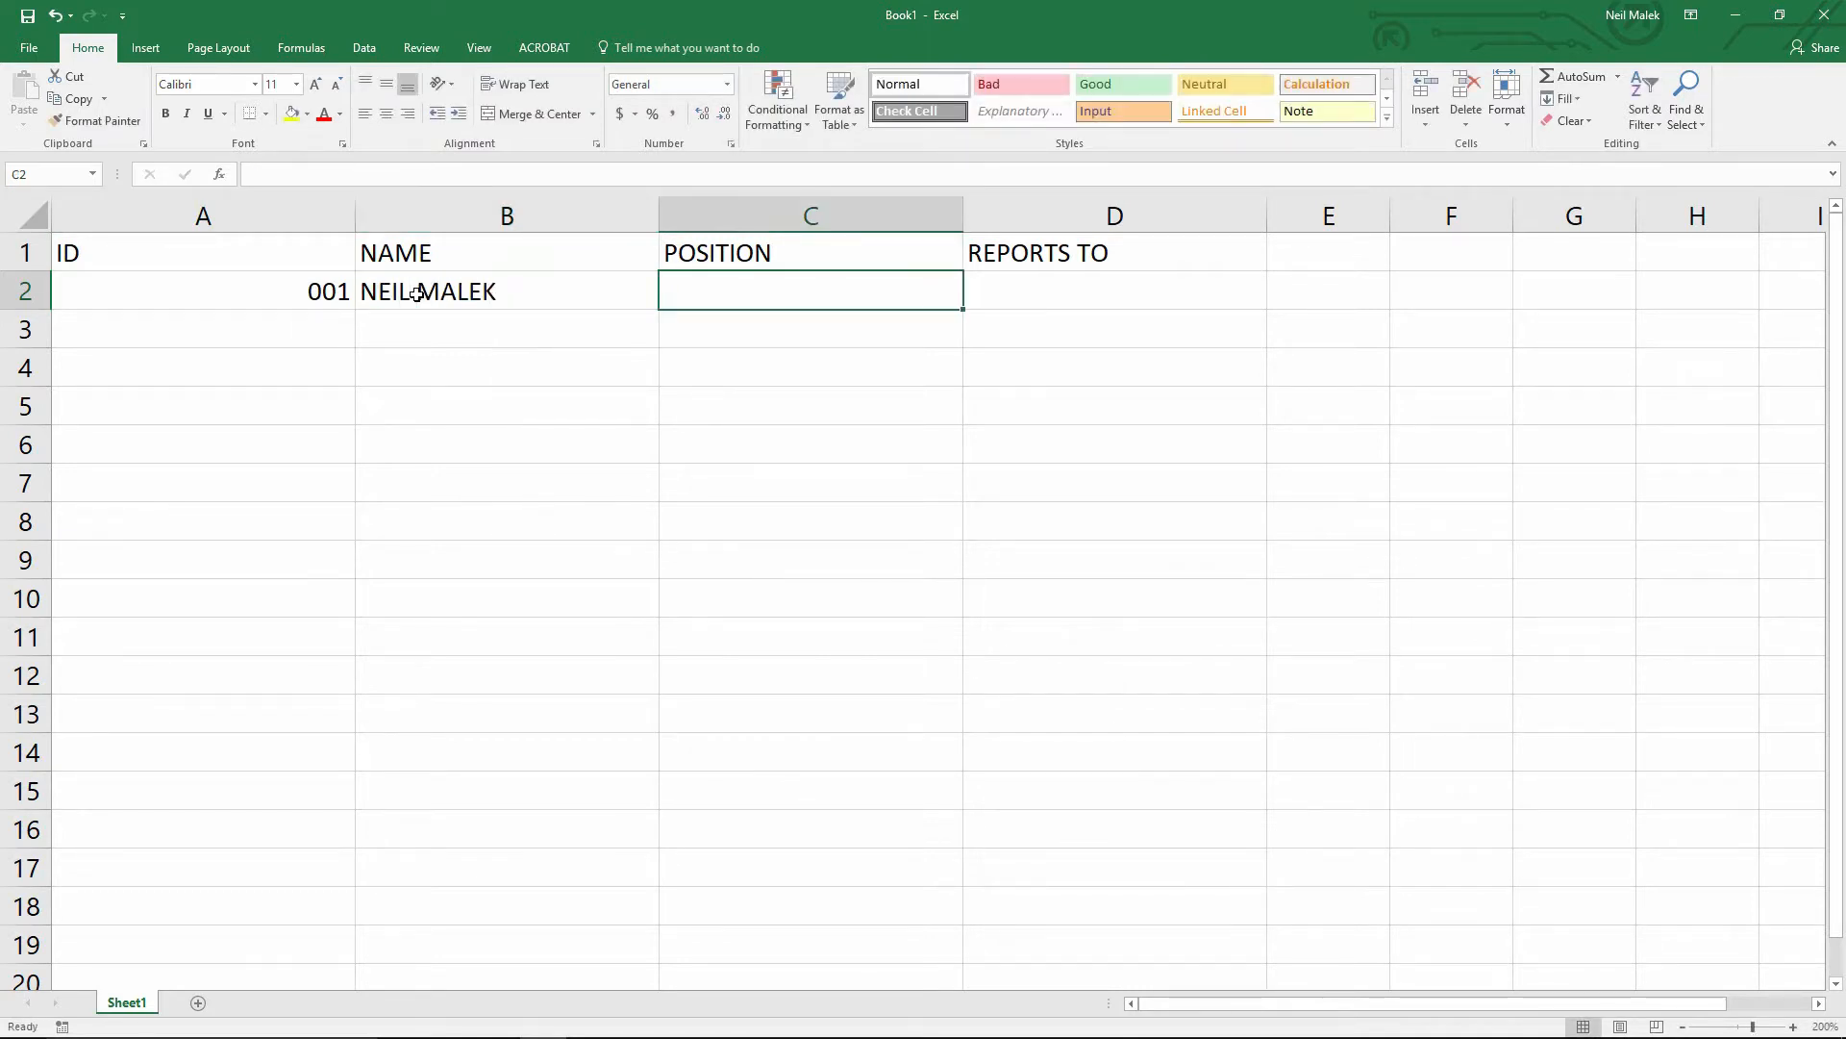
text(COE)
key(BackSpace)
key(BackSpace)
text(EO)
key(Tab)
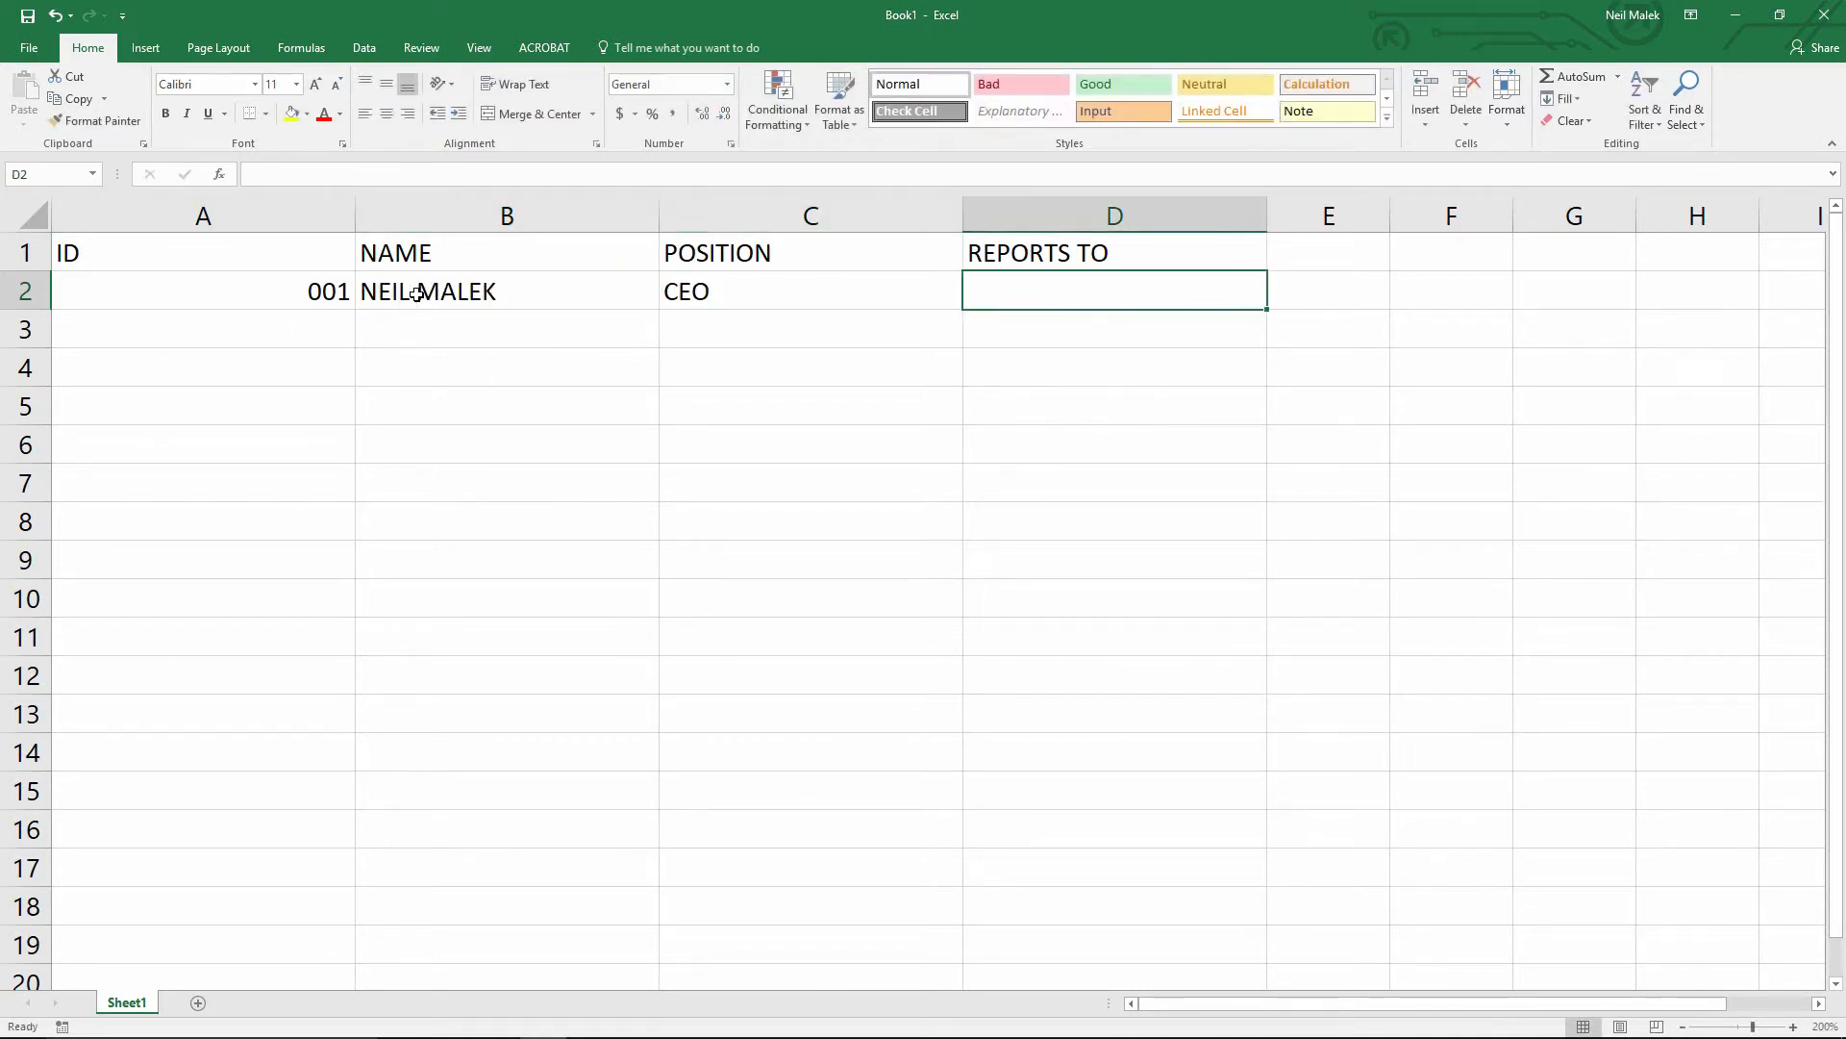
key(Return)
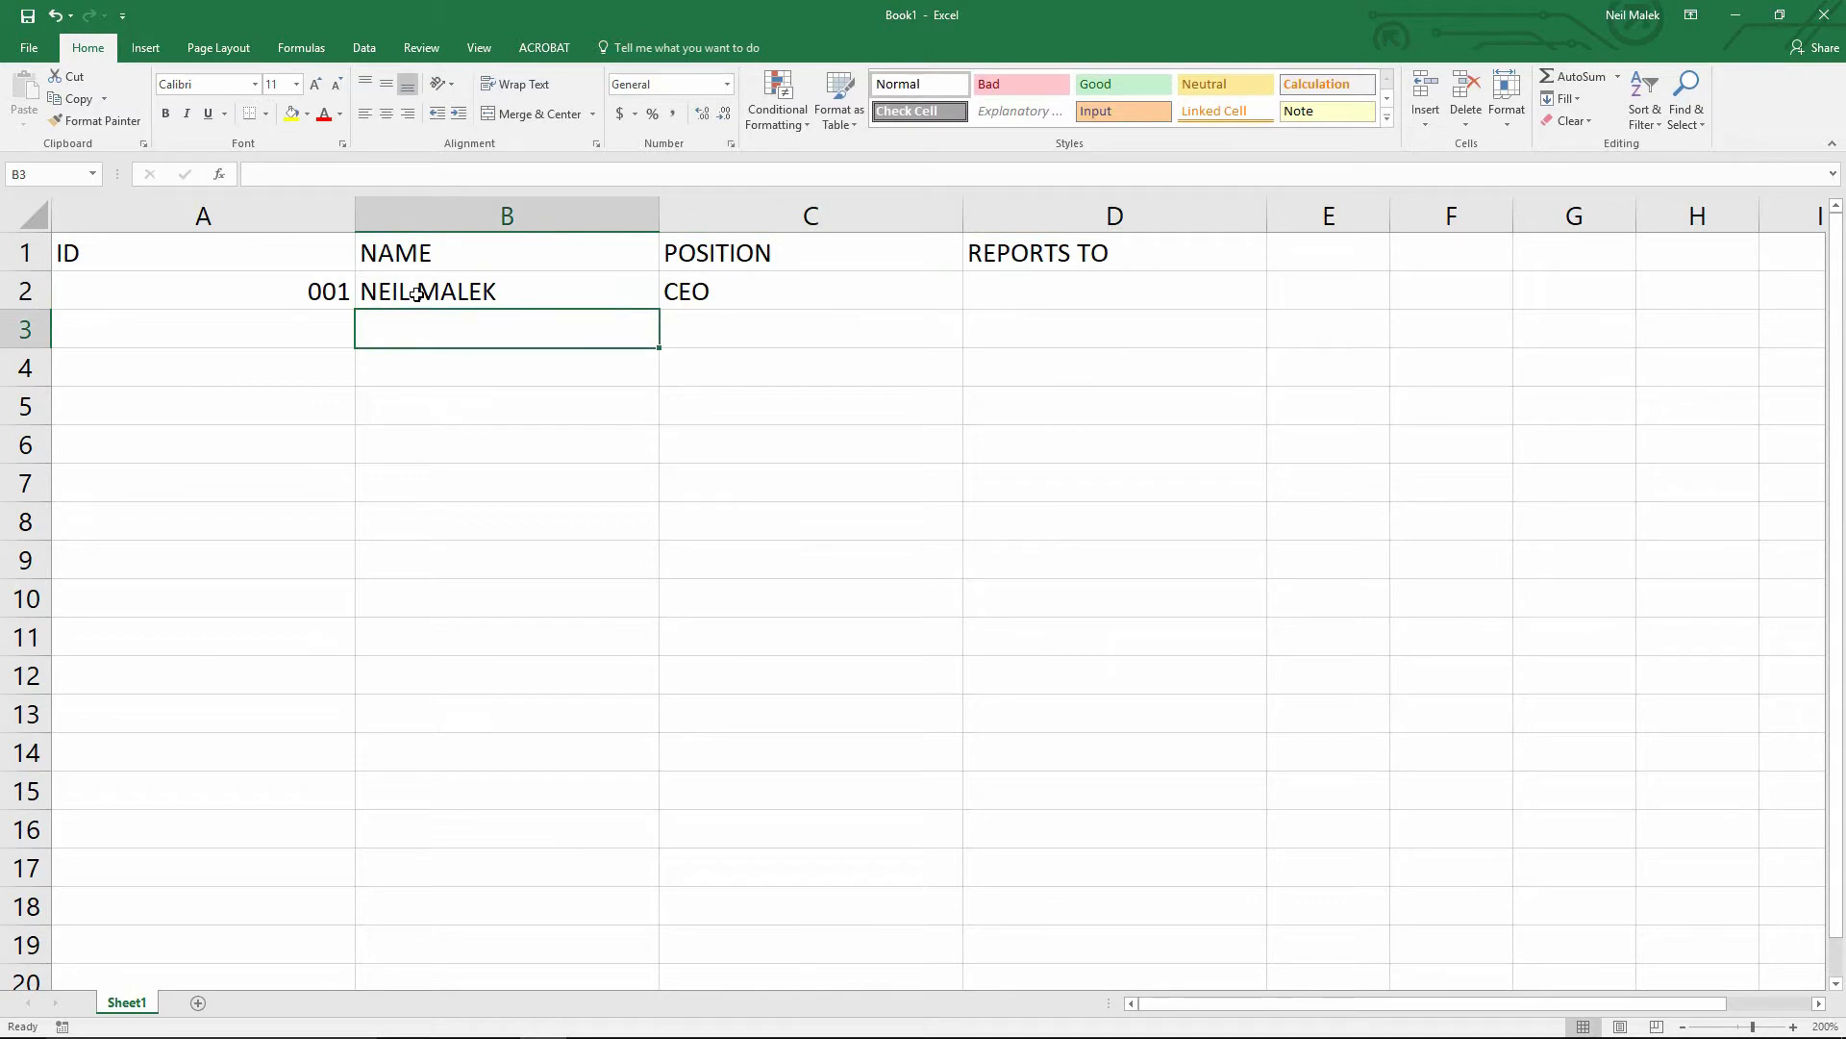
click(291, 325)
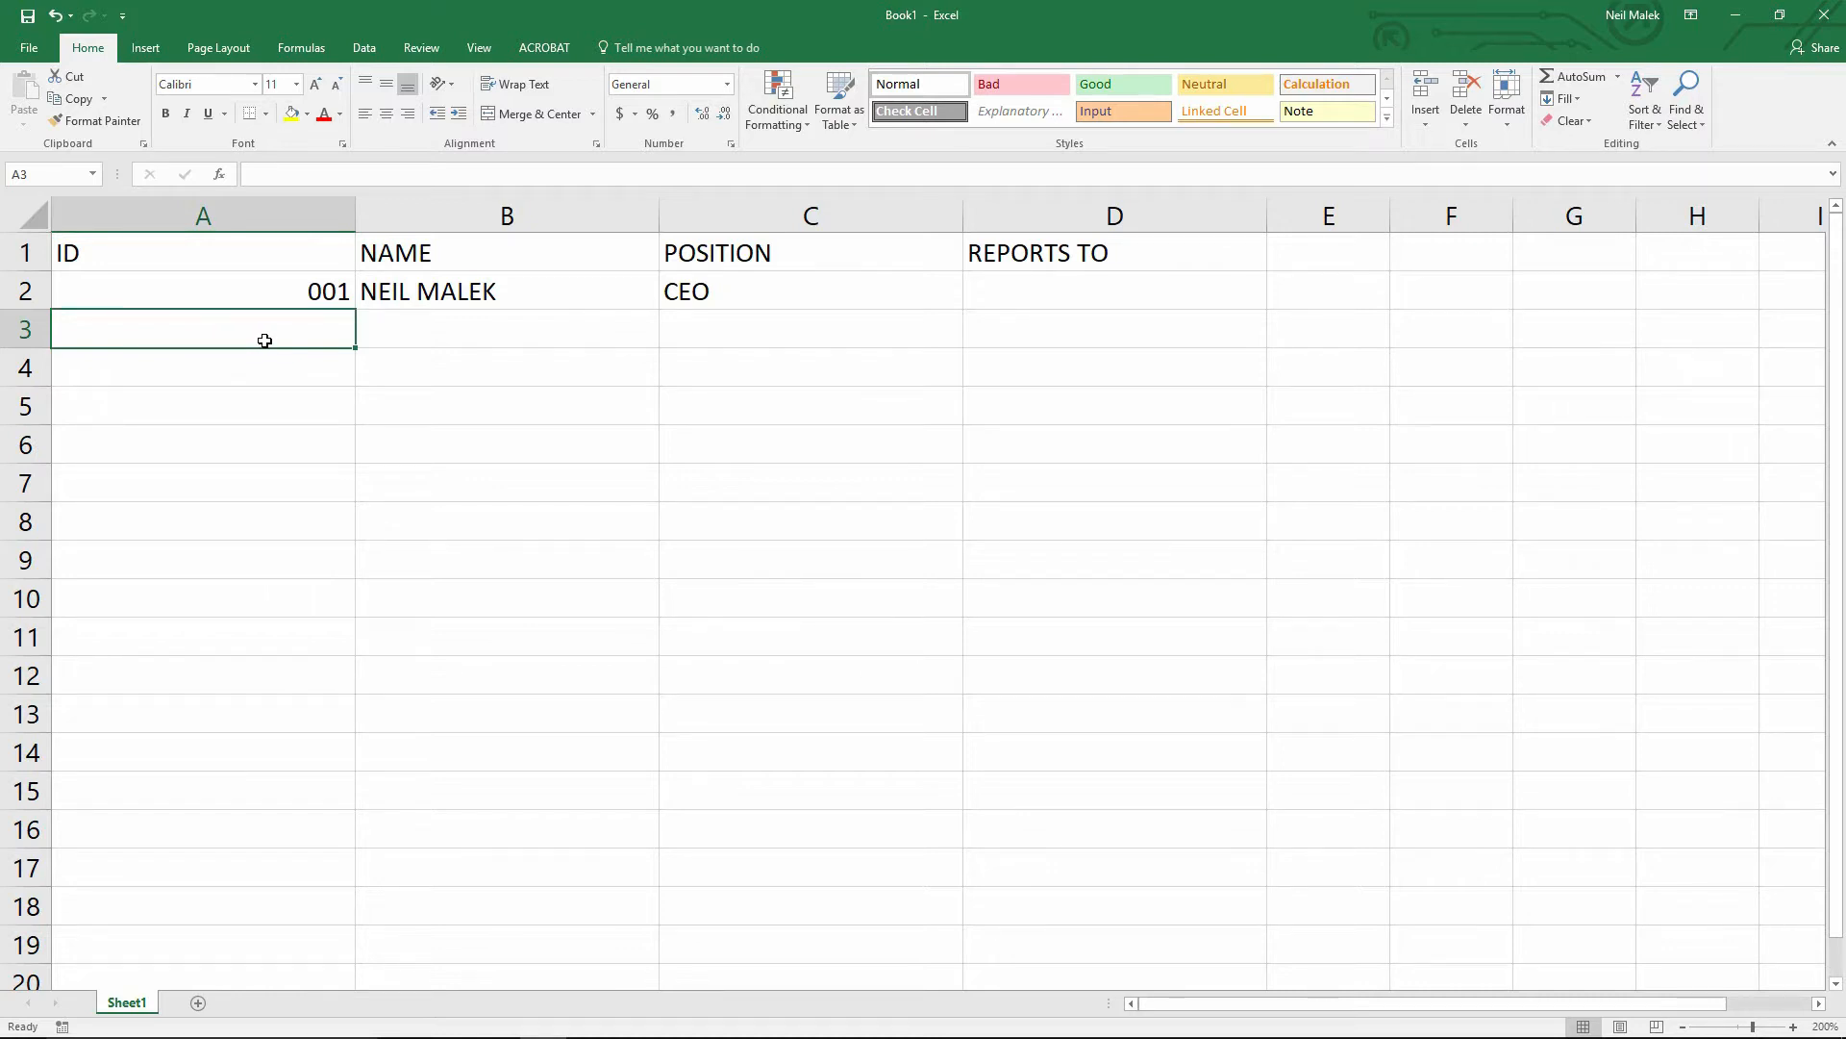
click(348, 295)
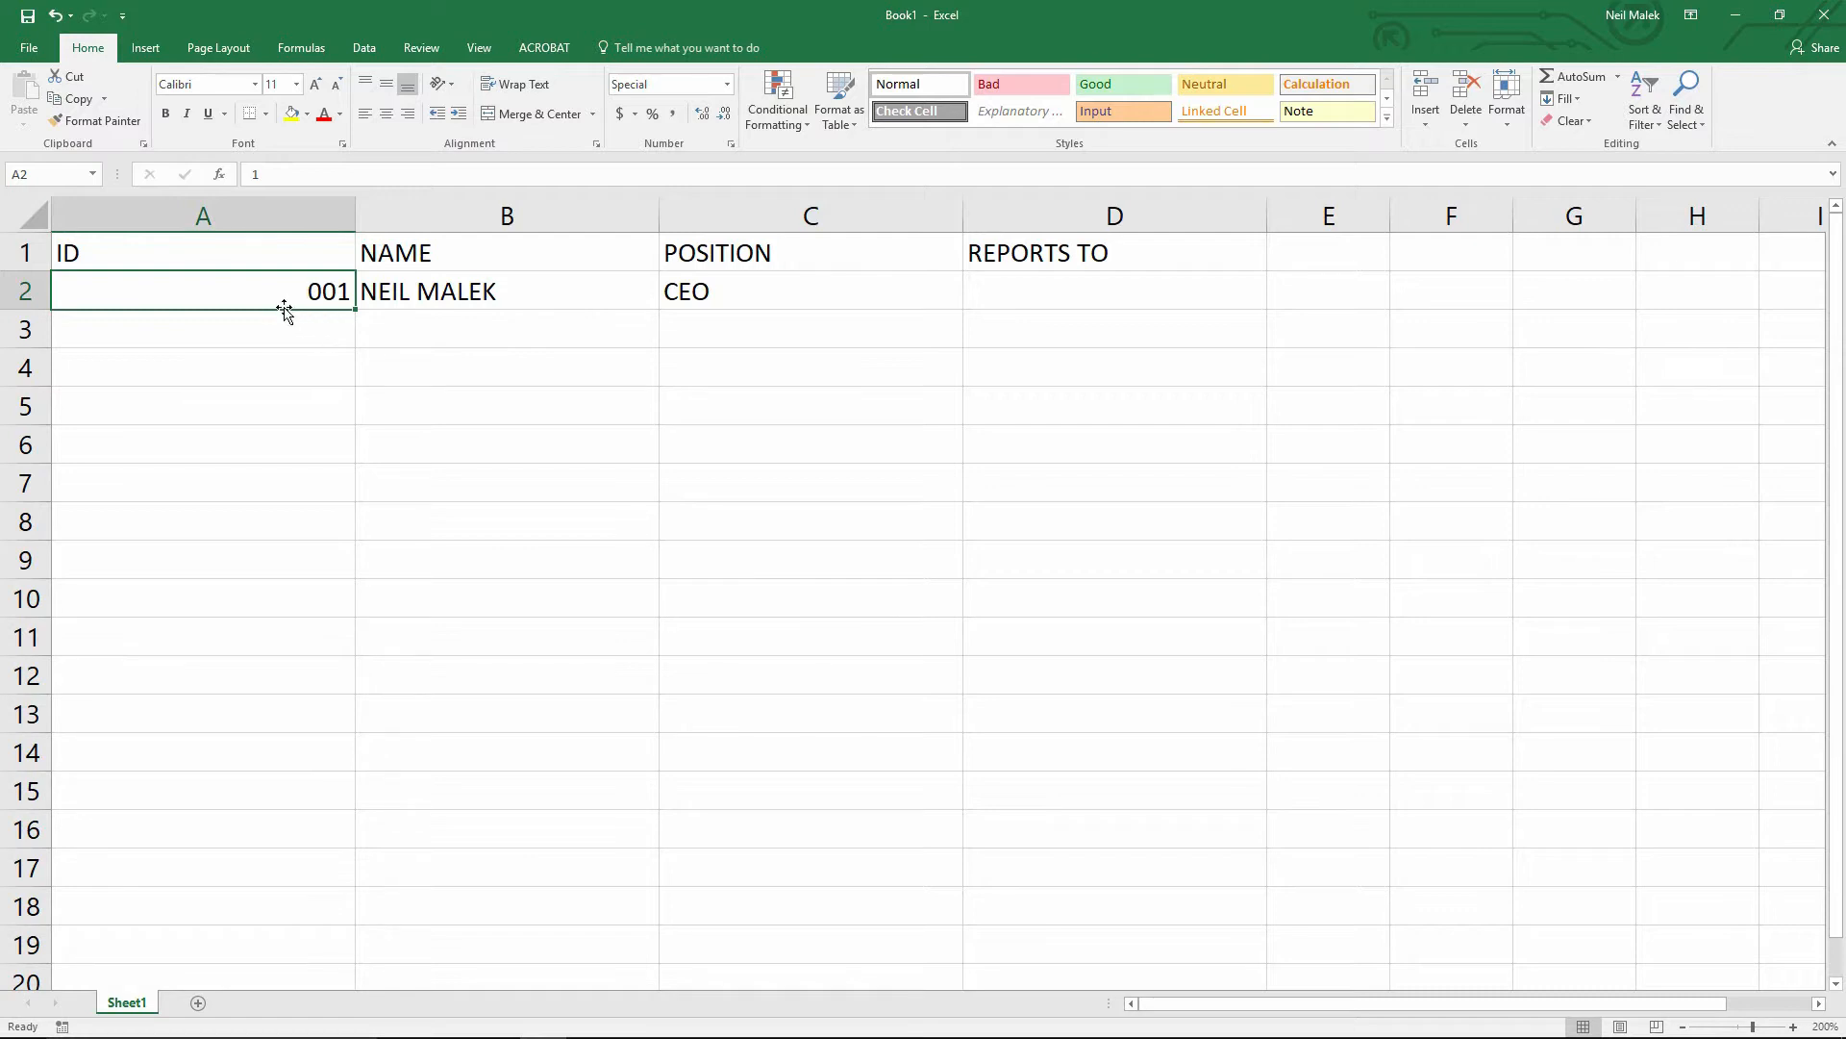
Convert the range A1:D2 into a table that uses the first row as headers
drag(259, 255, 1010, 296)
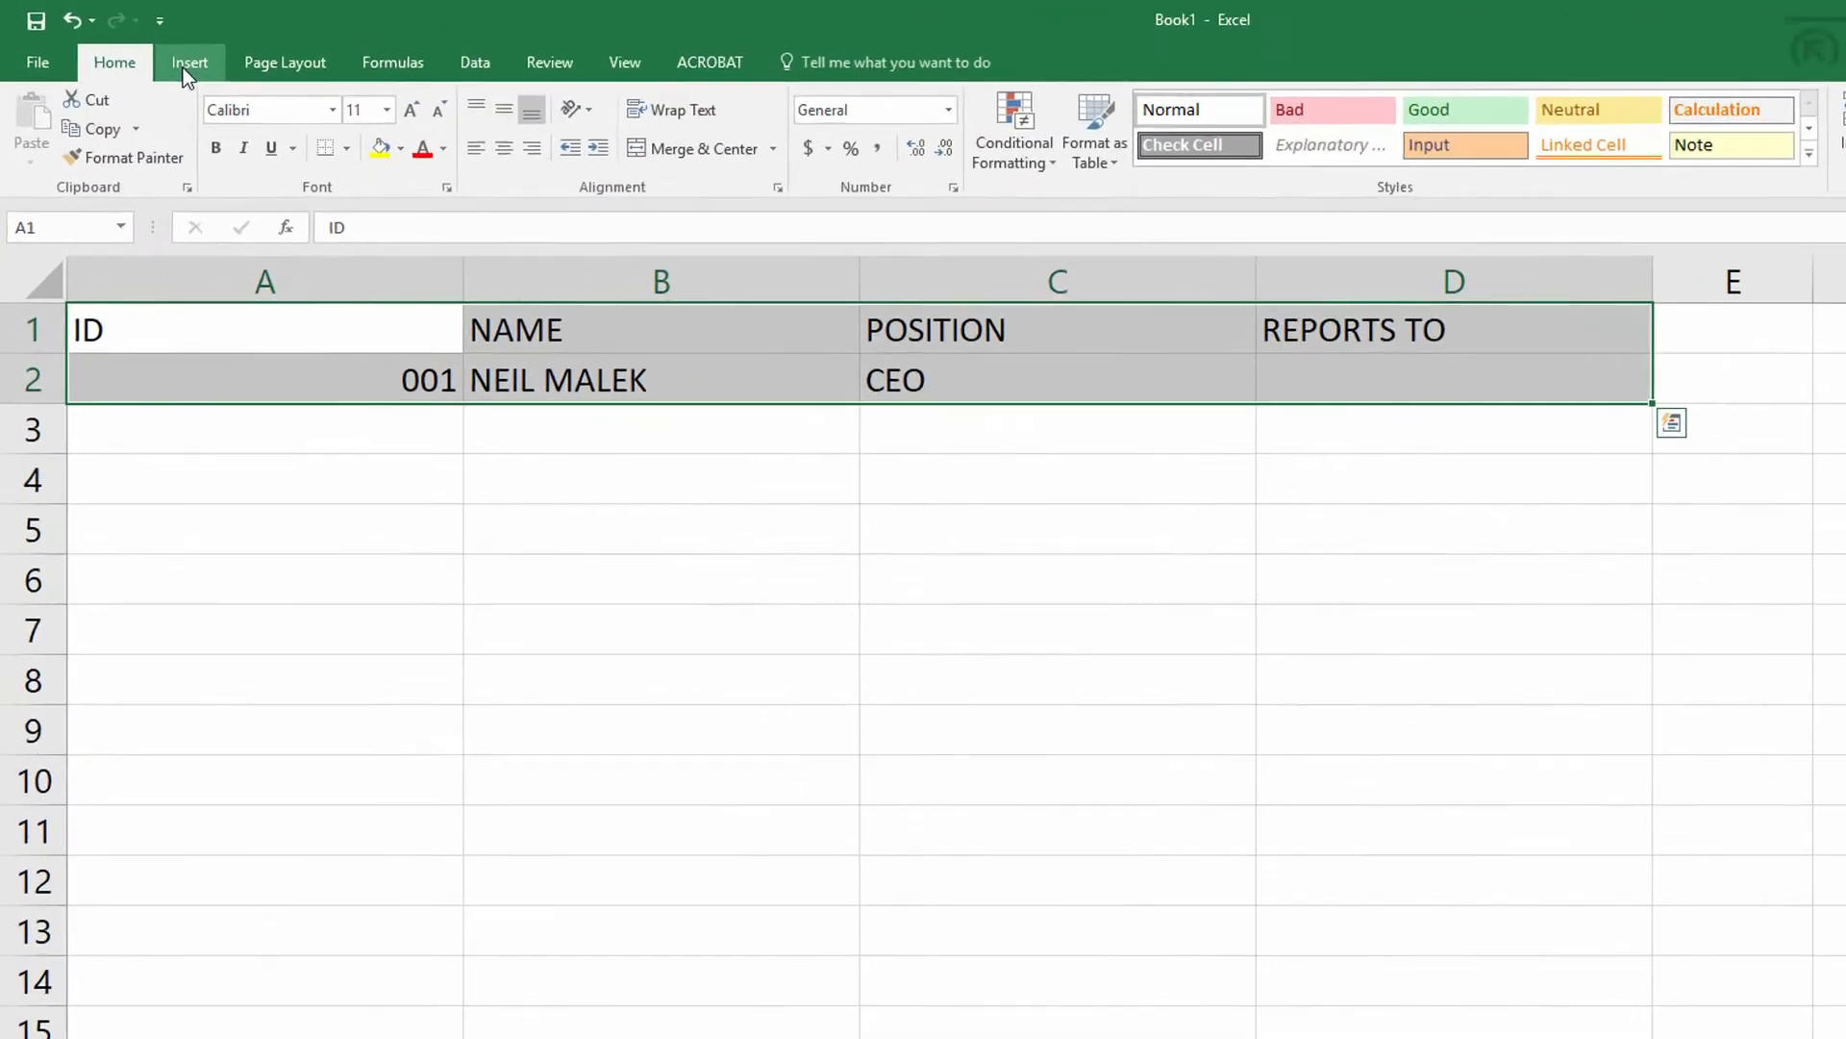
click(139, 50)
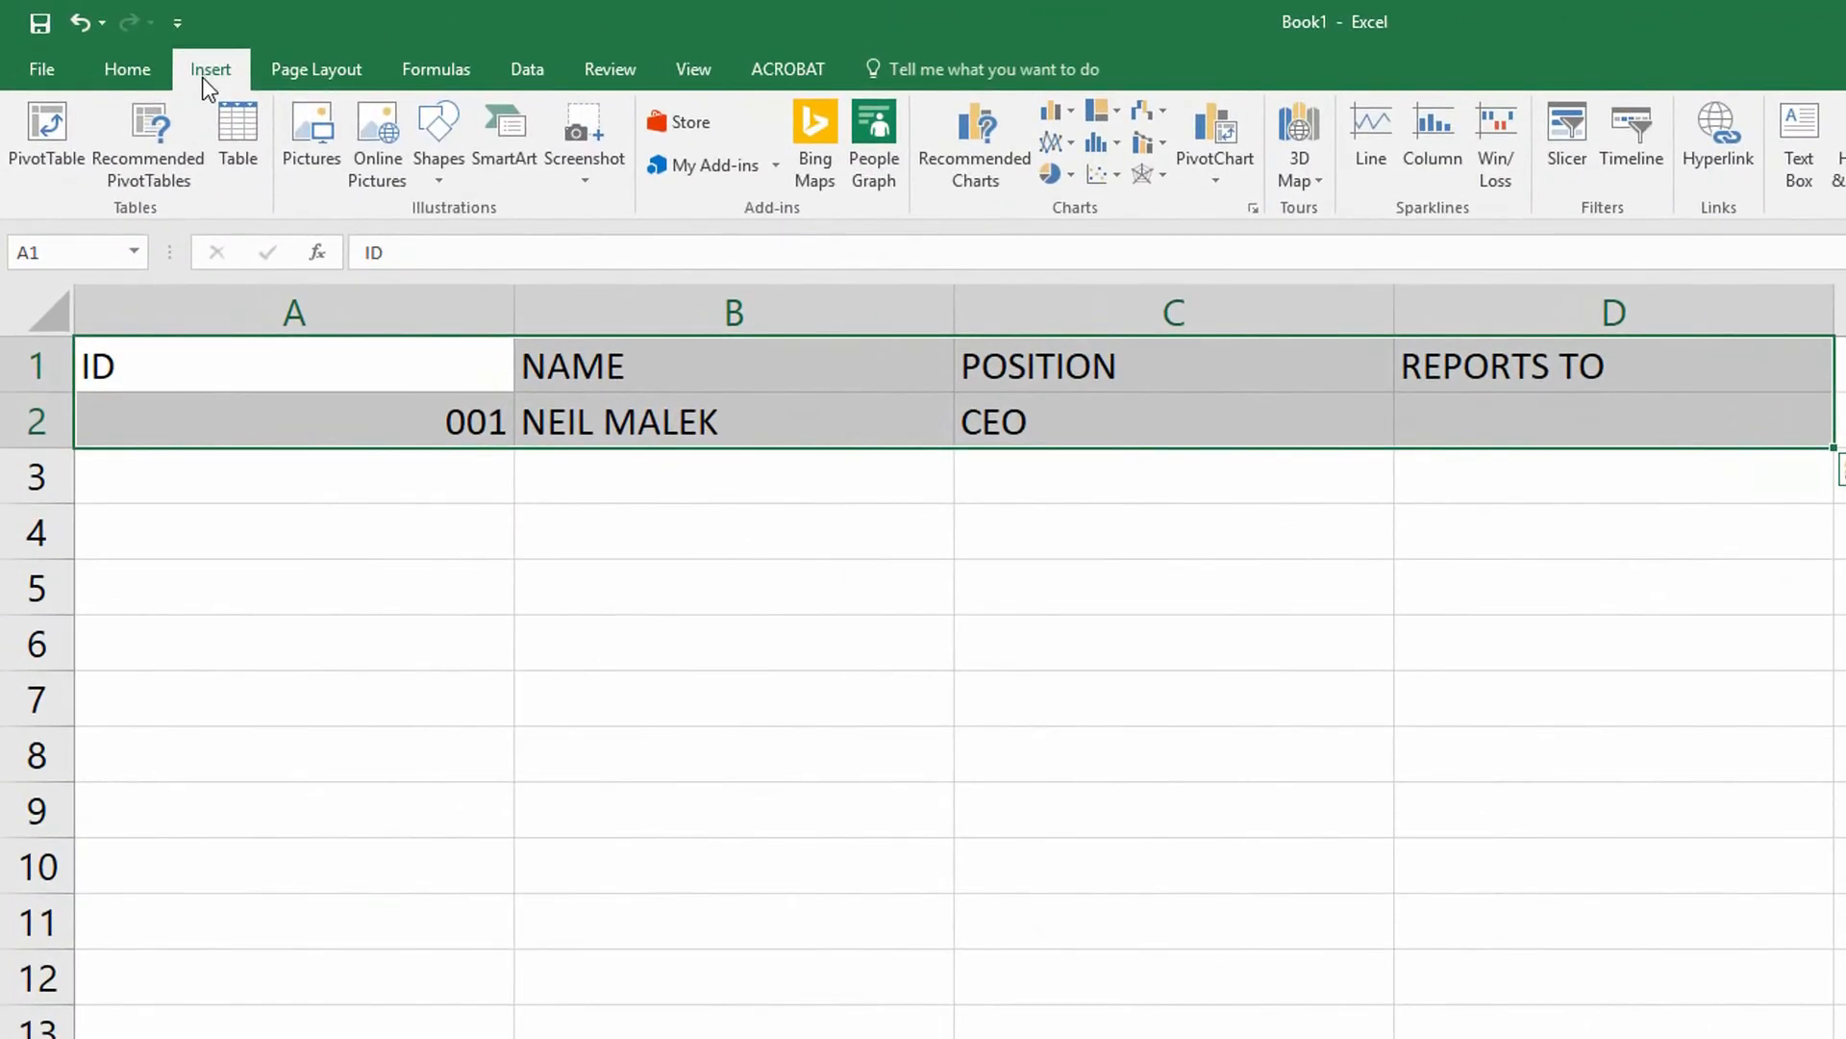
click(243, 154)
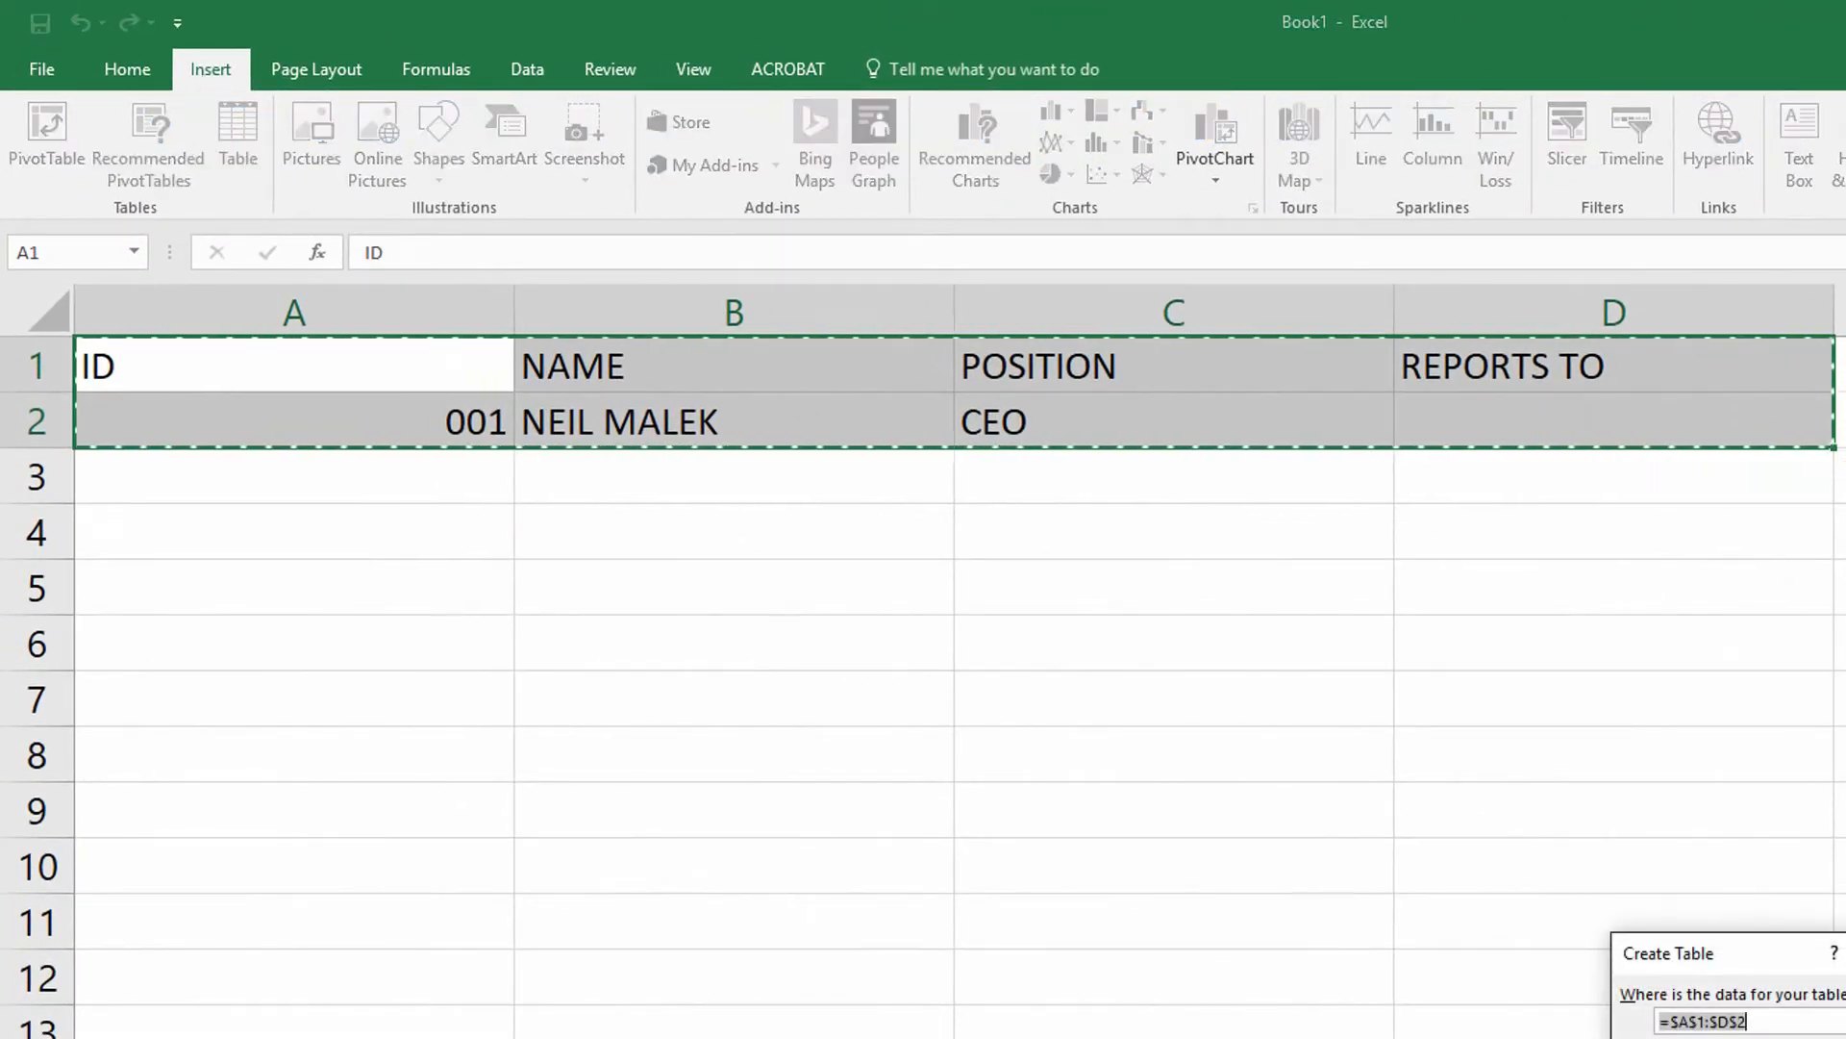
key(Return)
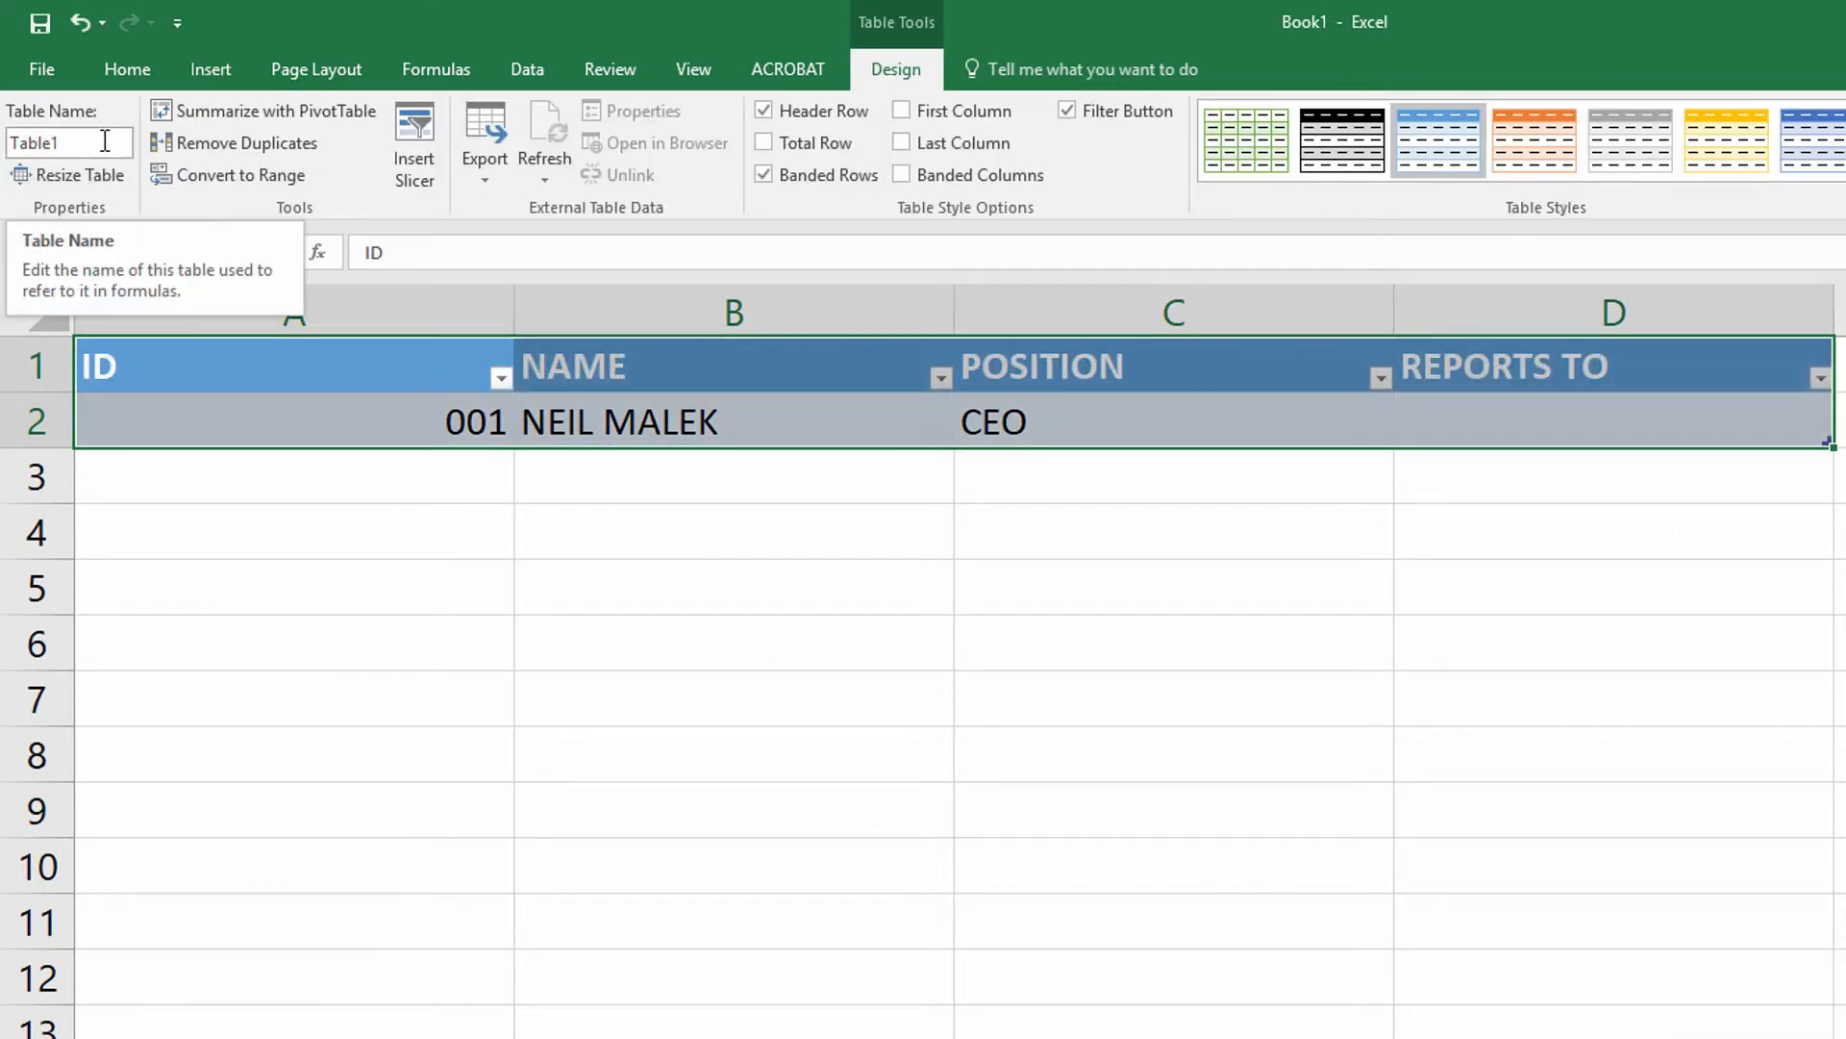
Rename the table as Employees
click(67, 144)
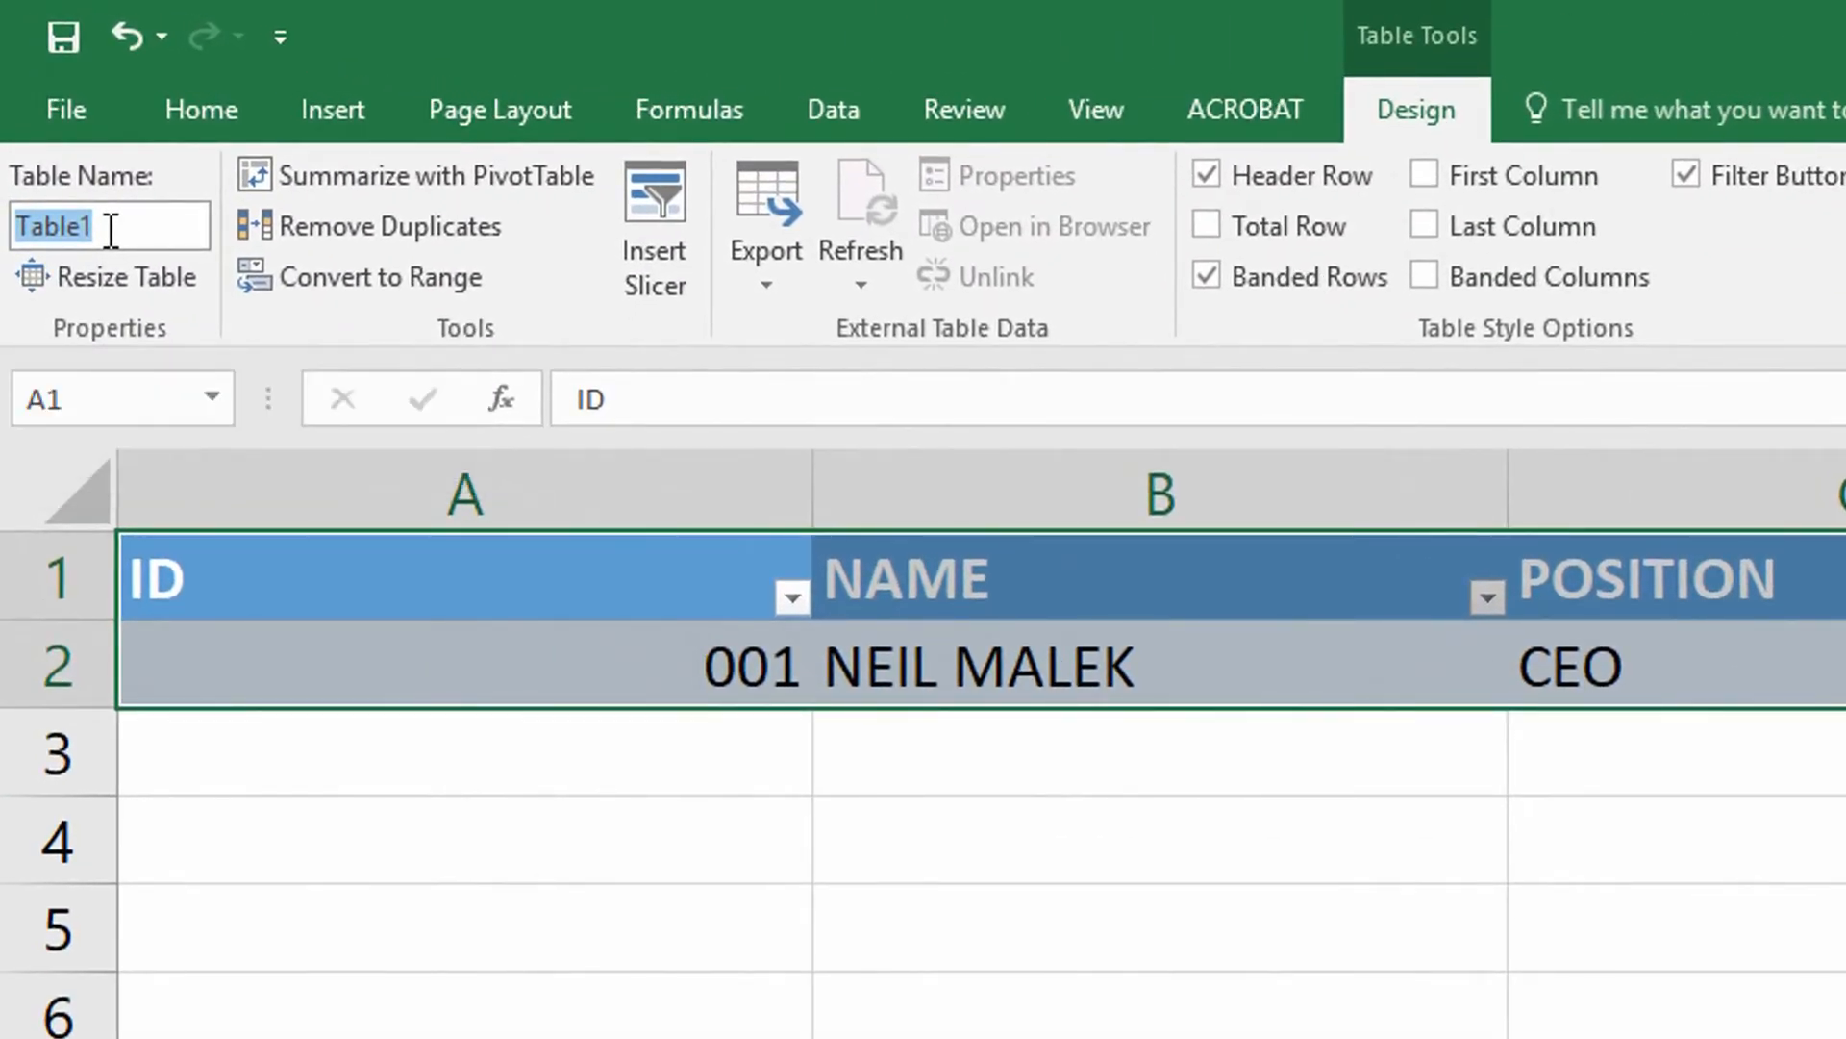
text(Emp)
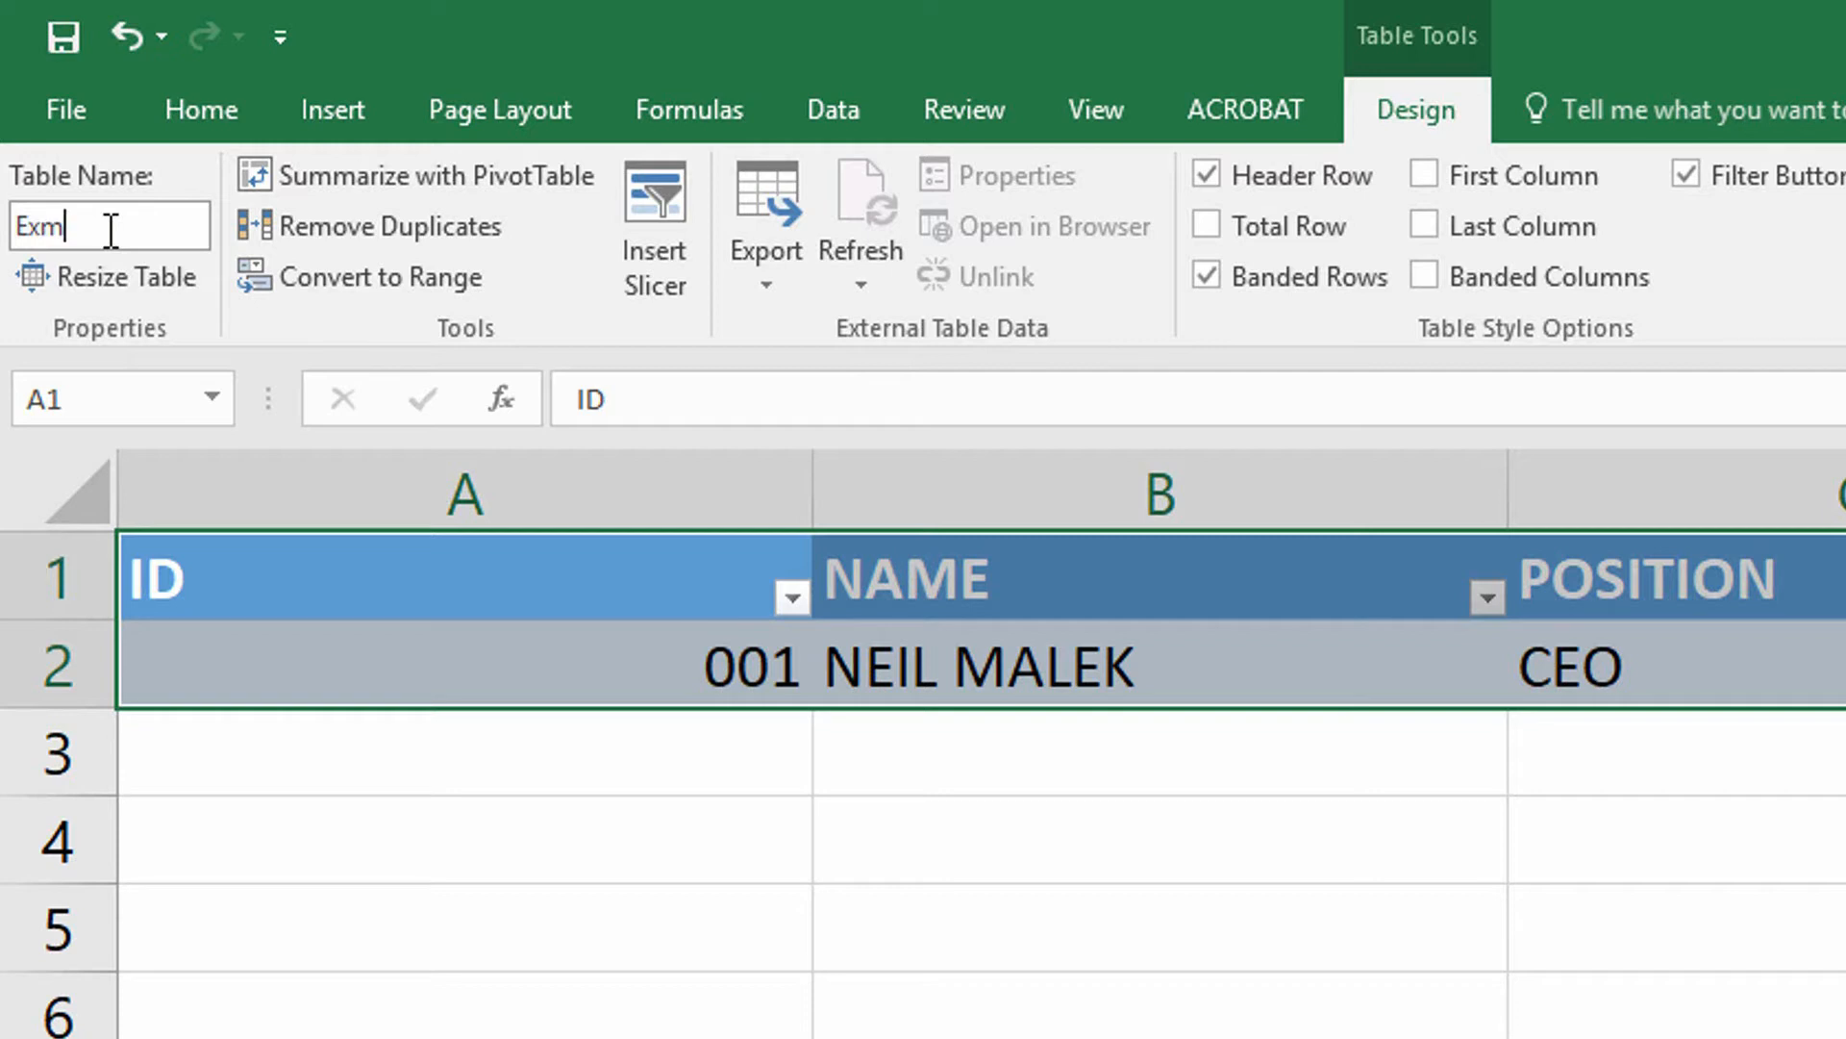
text(loyees)
key(Return)
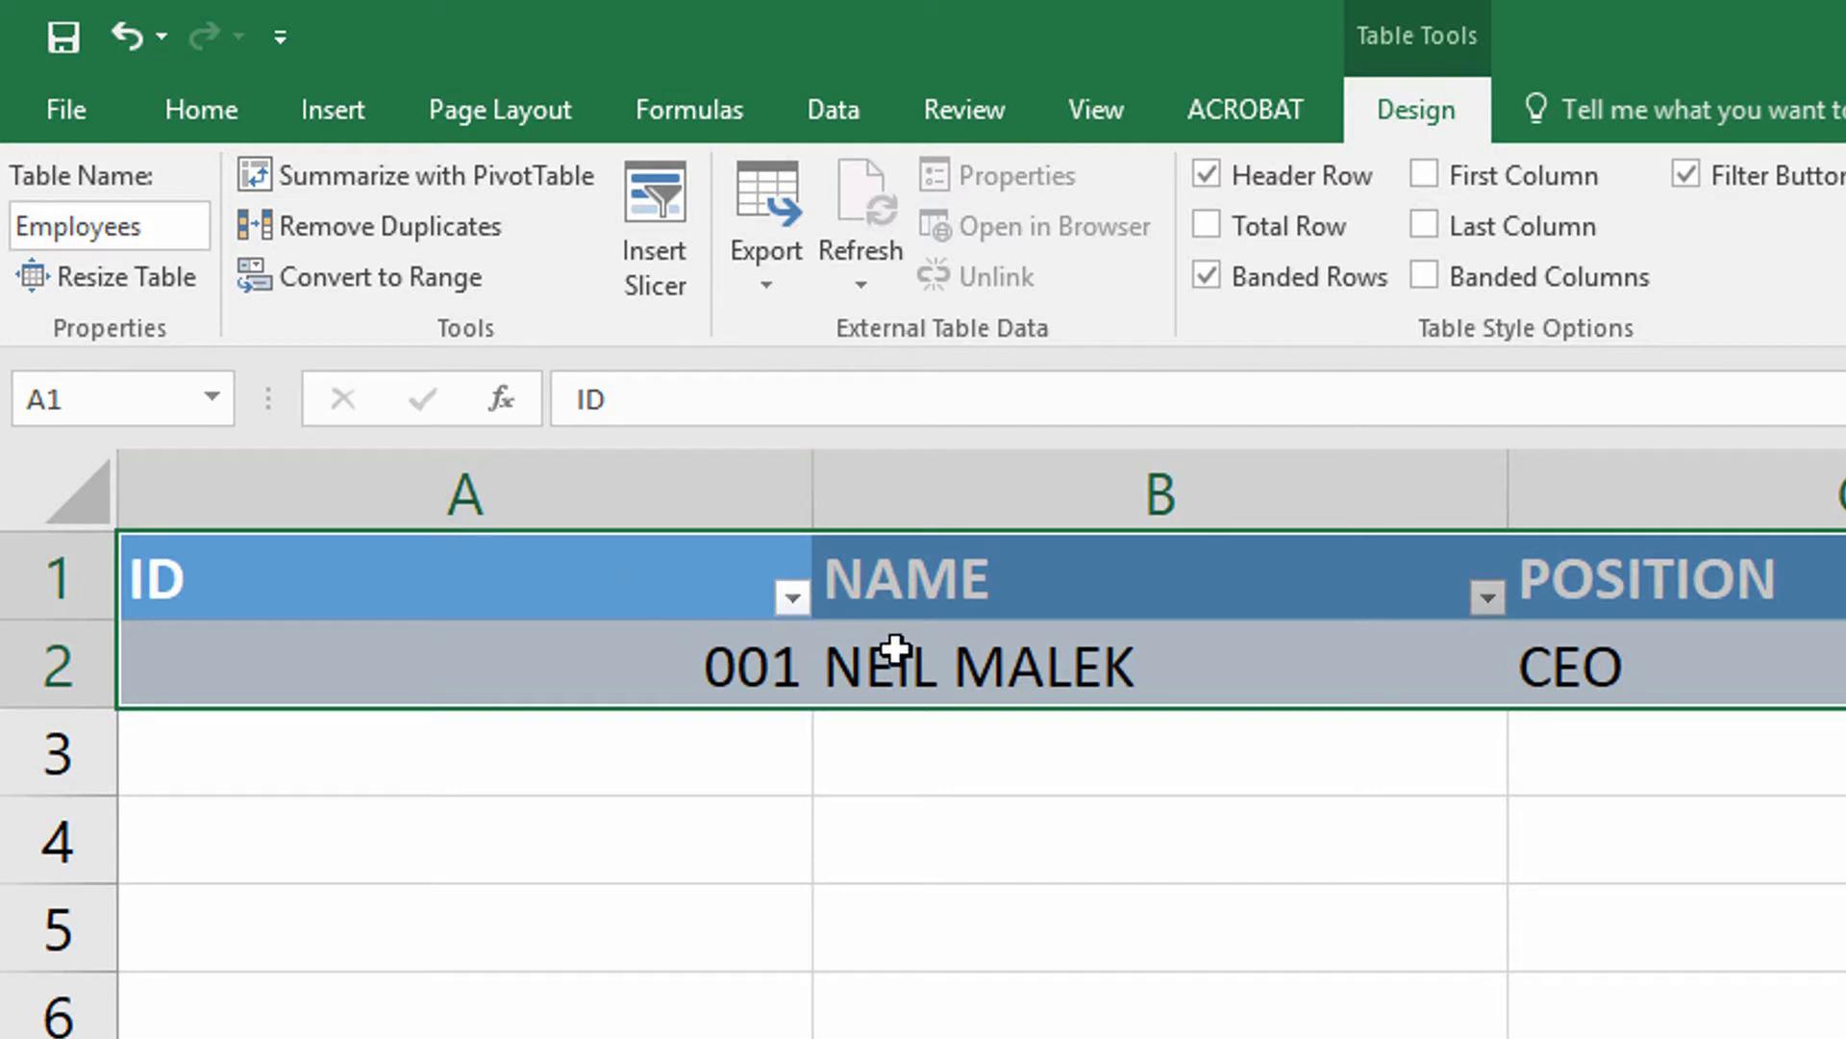
drag(574, 577, 573, 647)
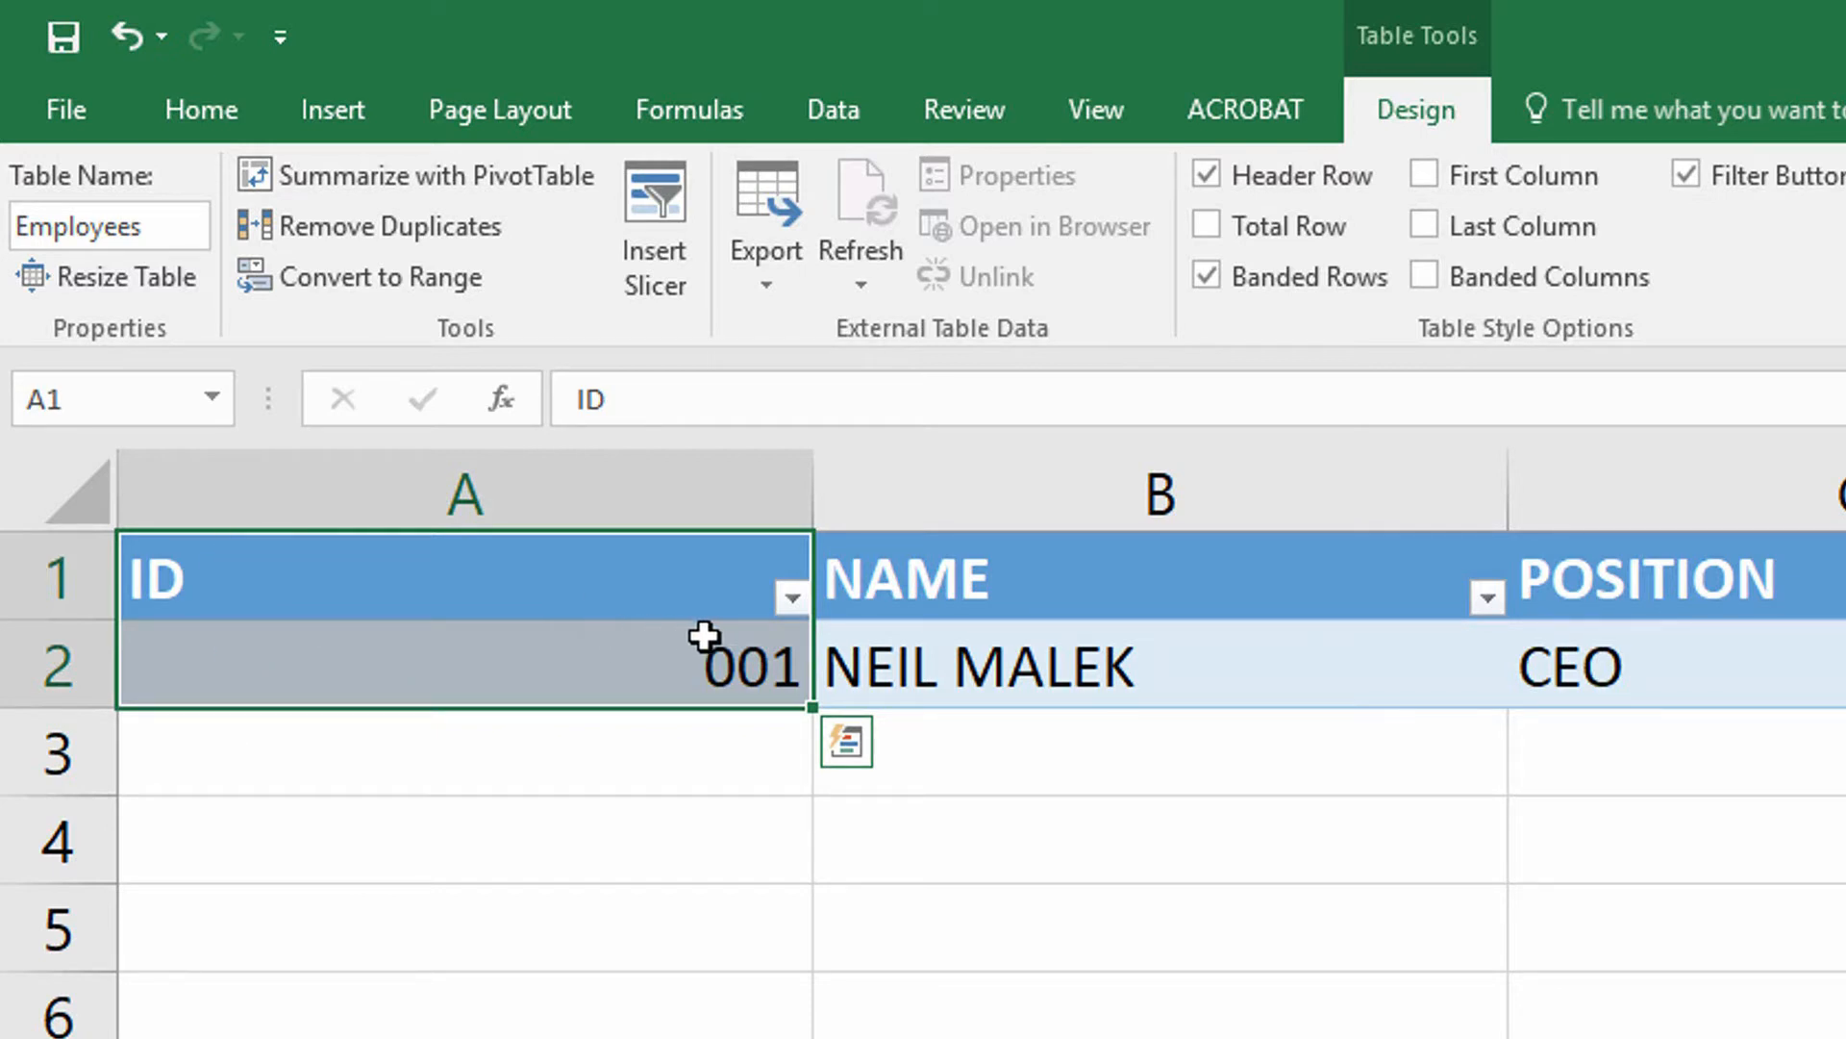
click(684, 664)
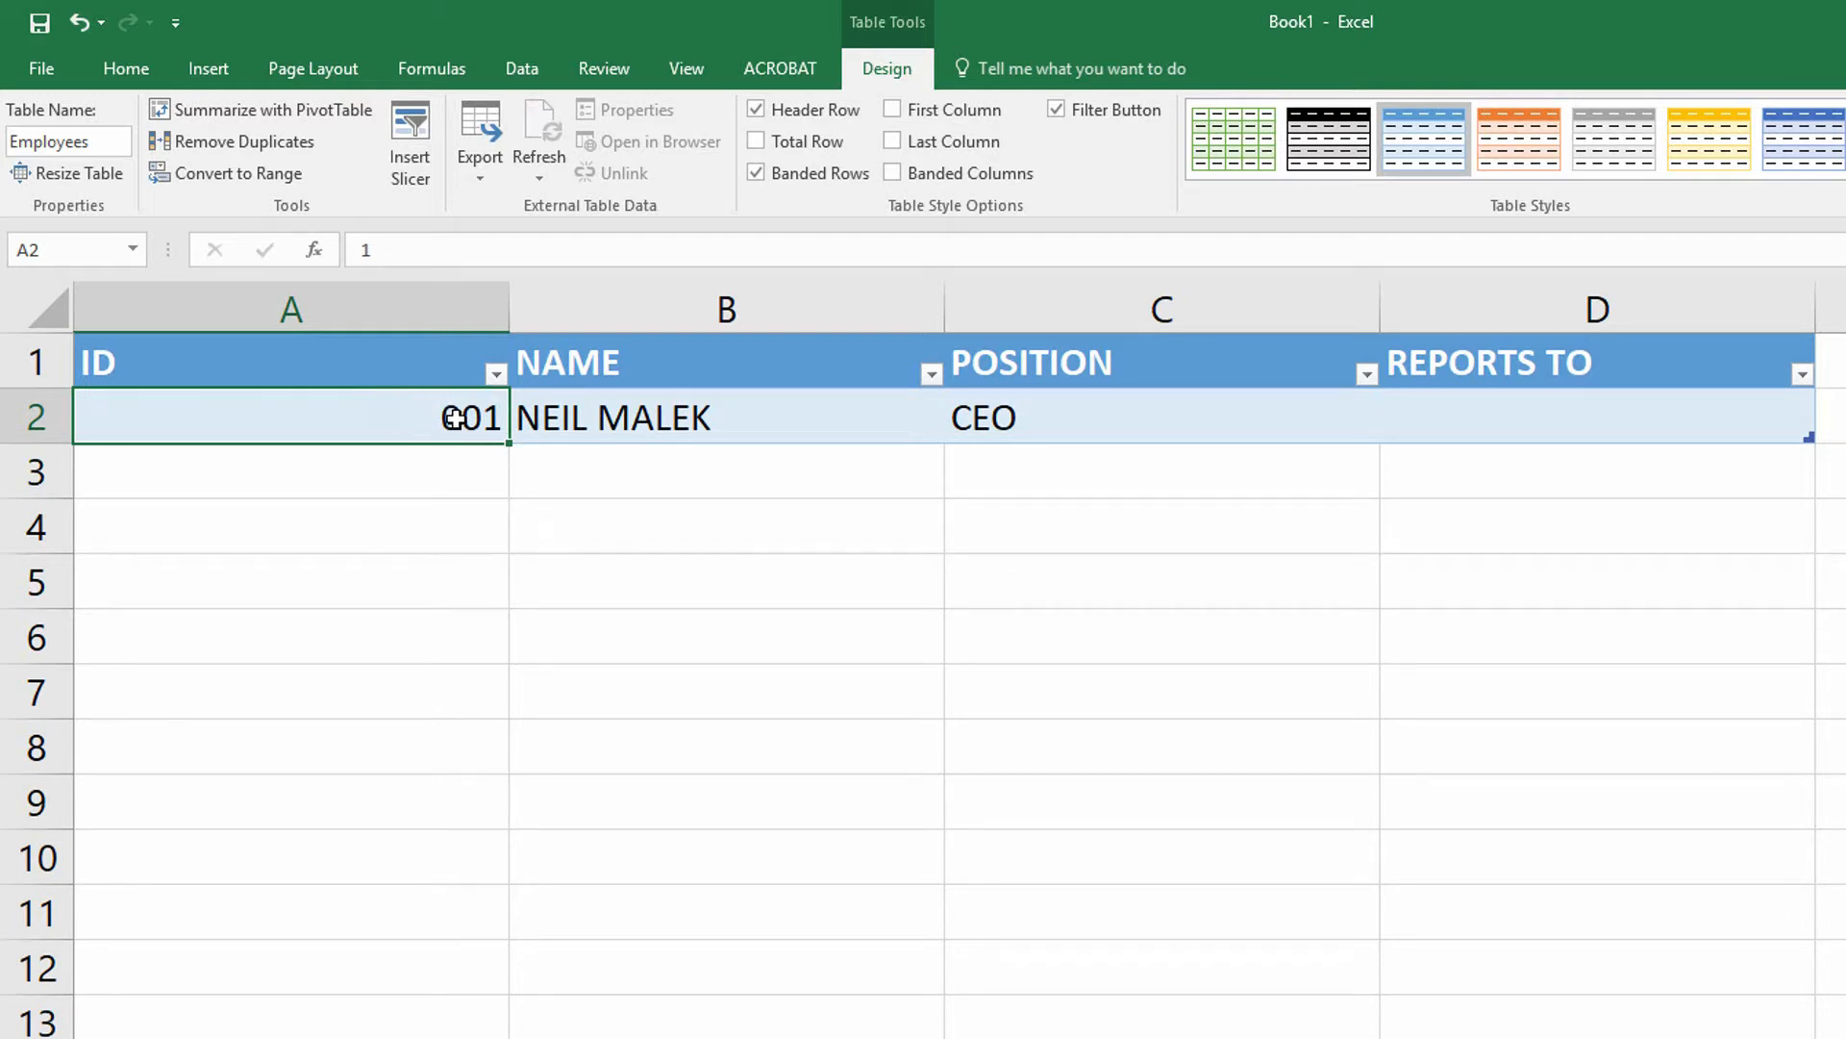
click(444, 474)
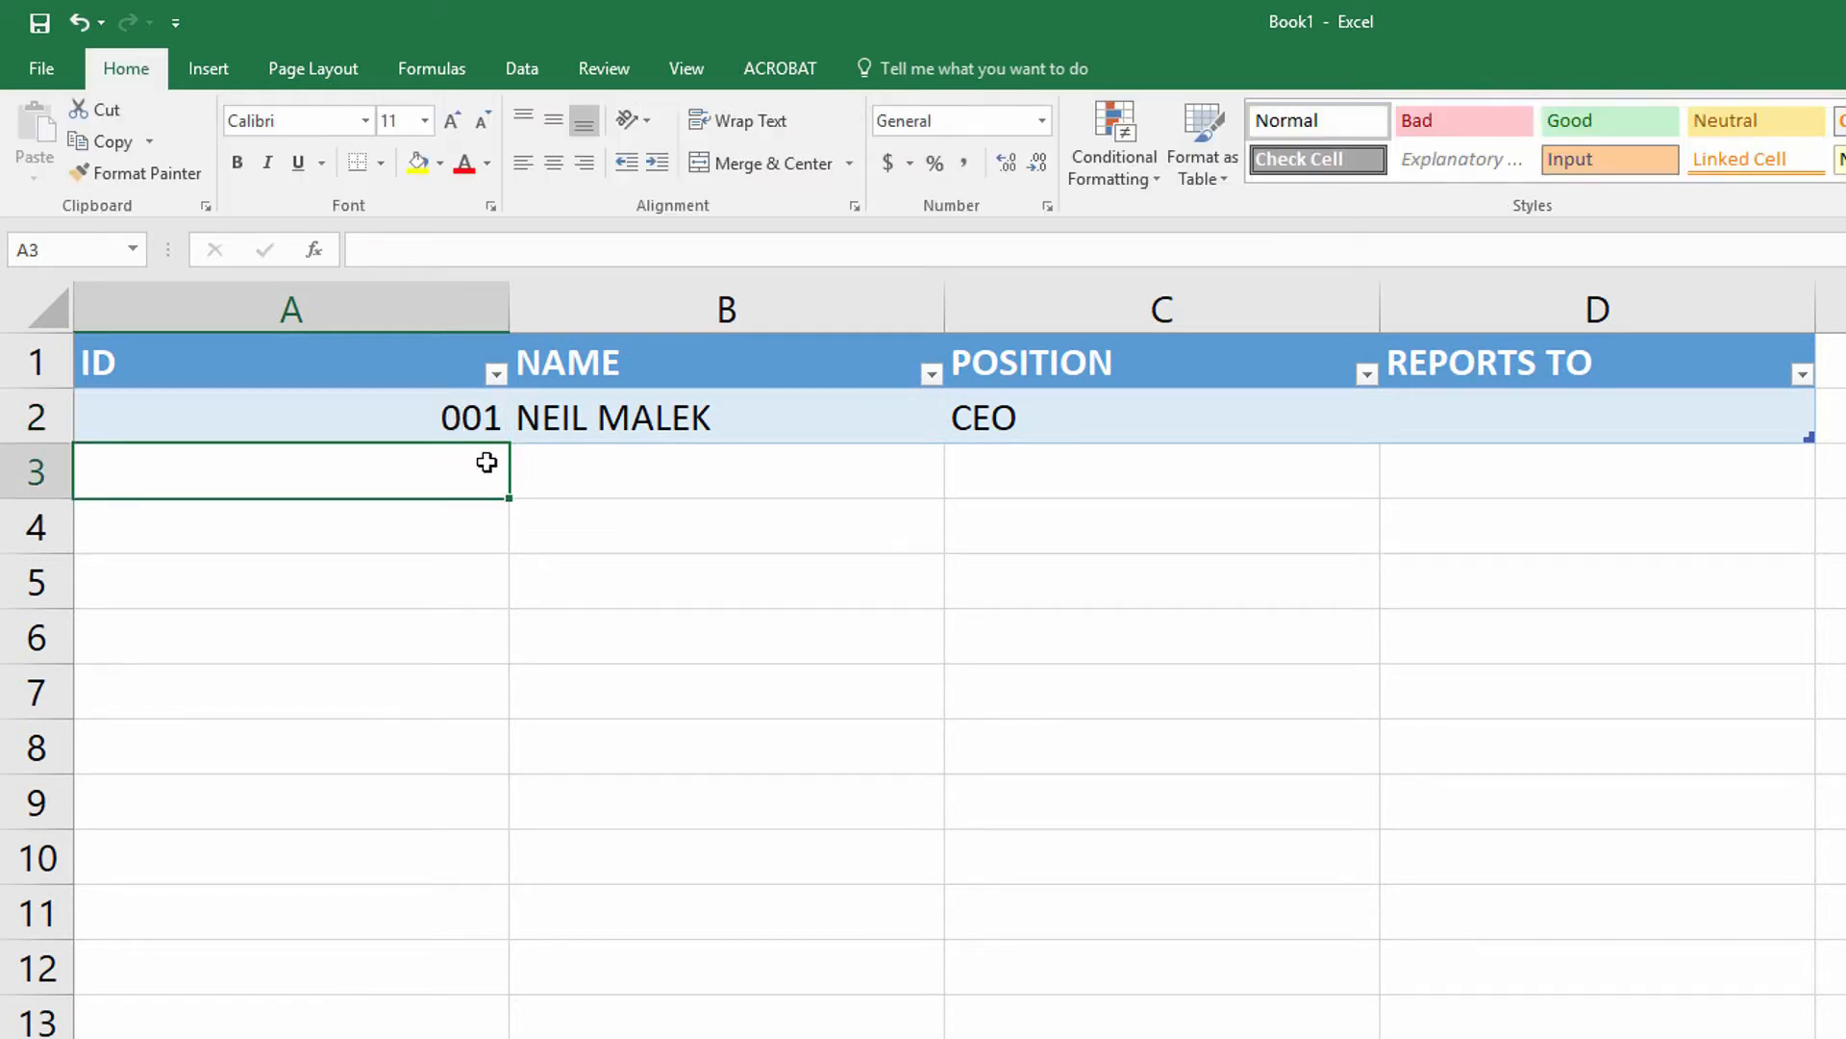
Open data validation for the ID cell A2 and set the allowed criteria to Custom
click(454, 418)
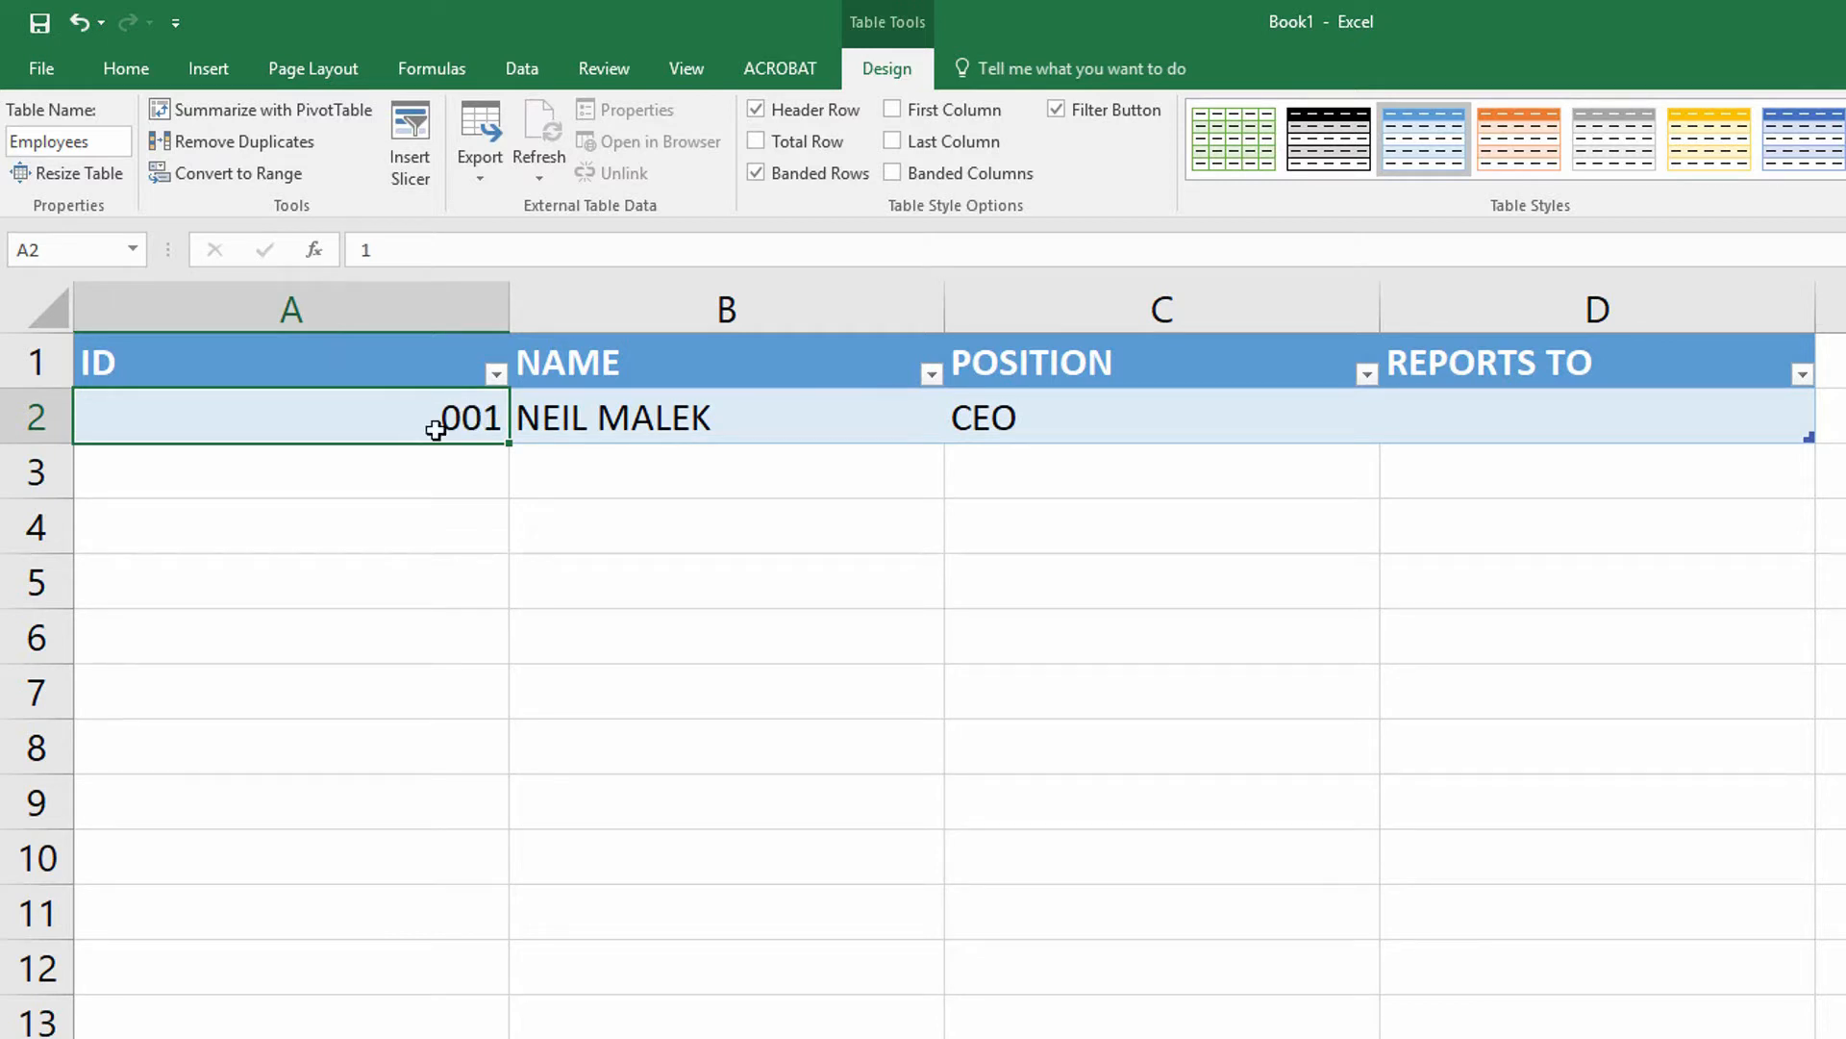
click(536, 77)
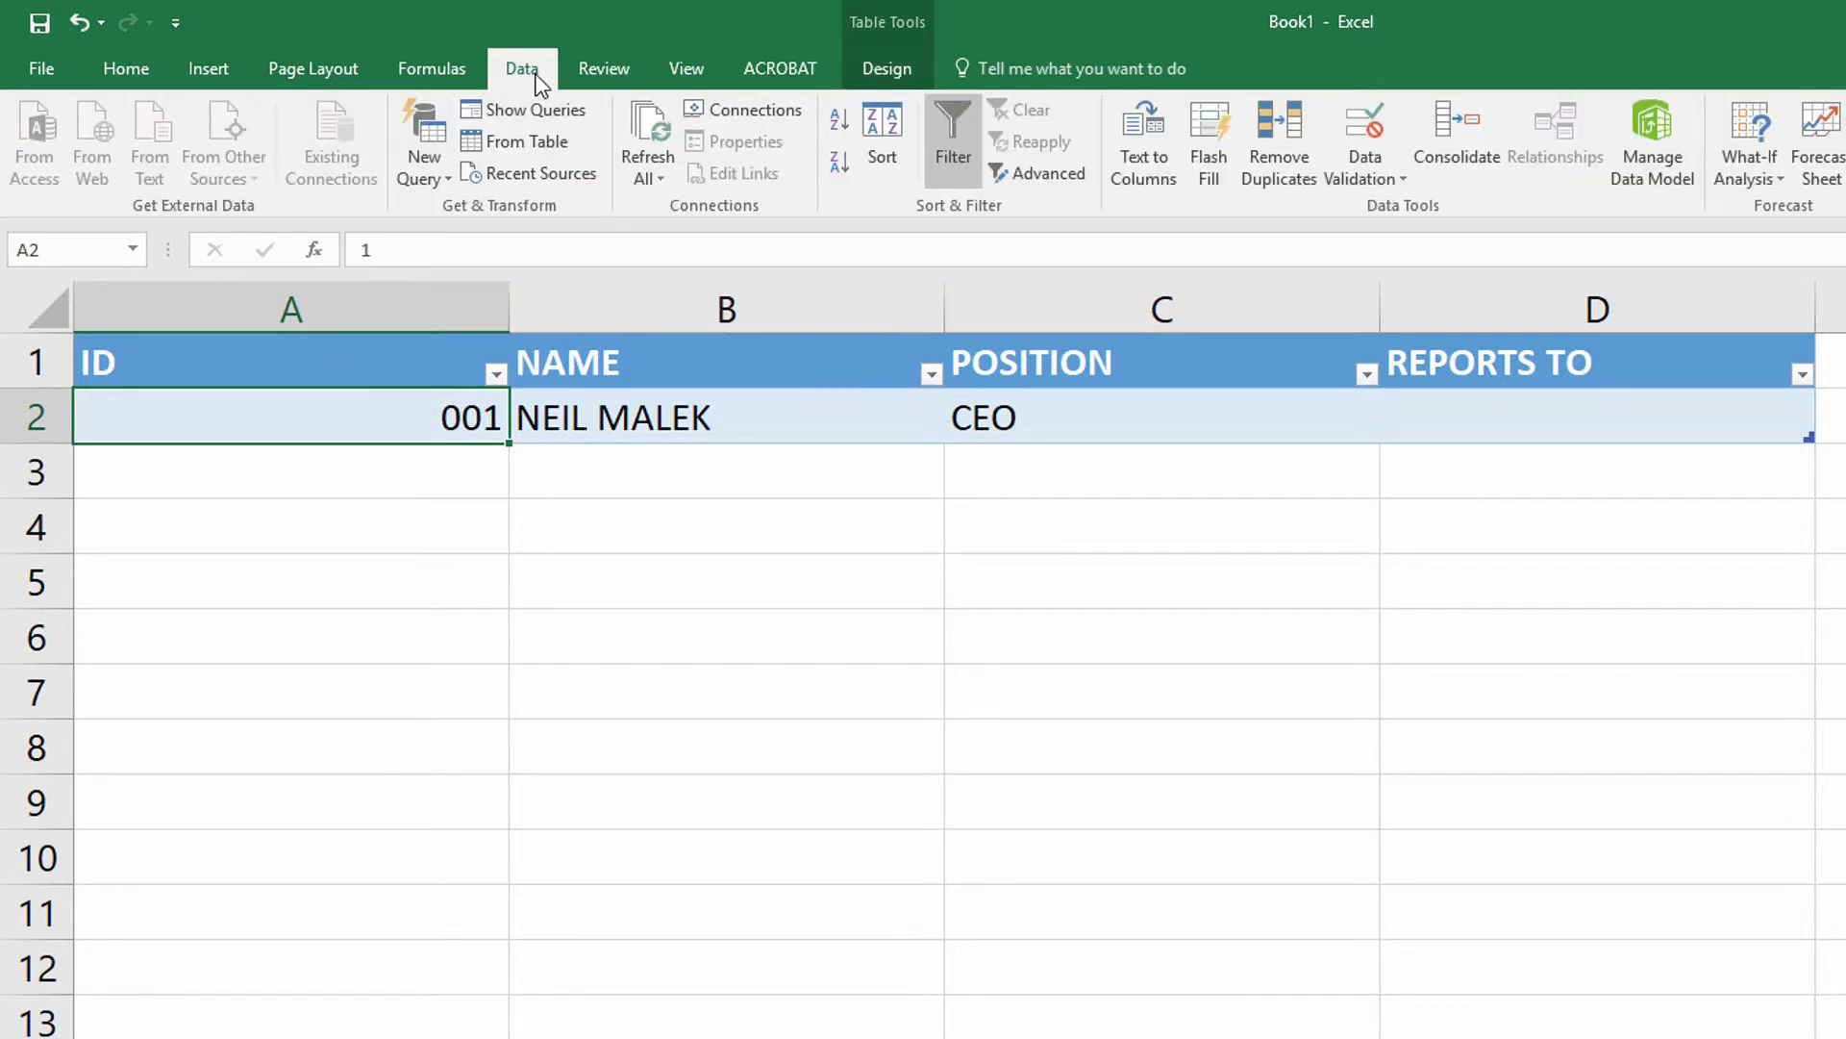
click(1381, 121)
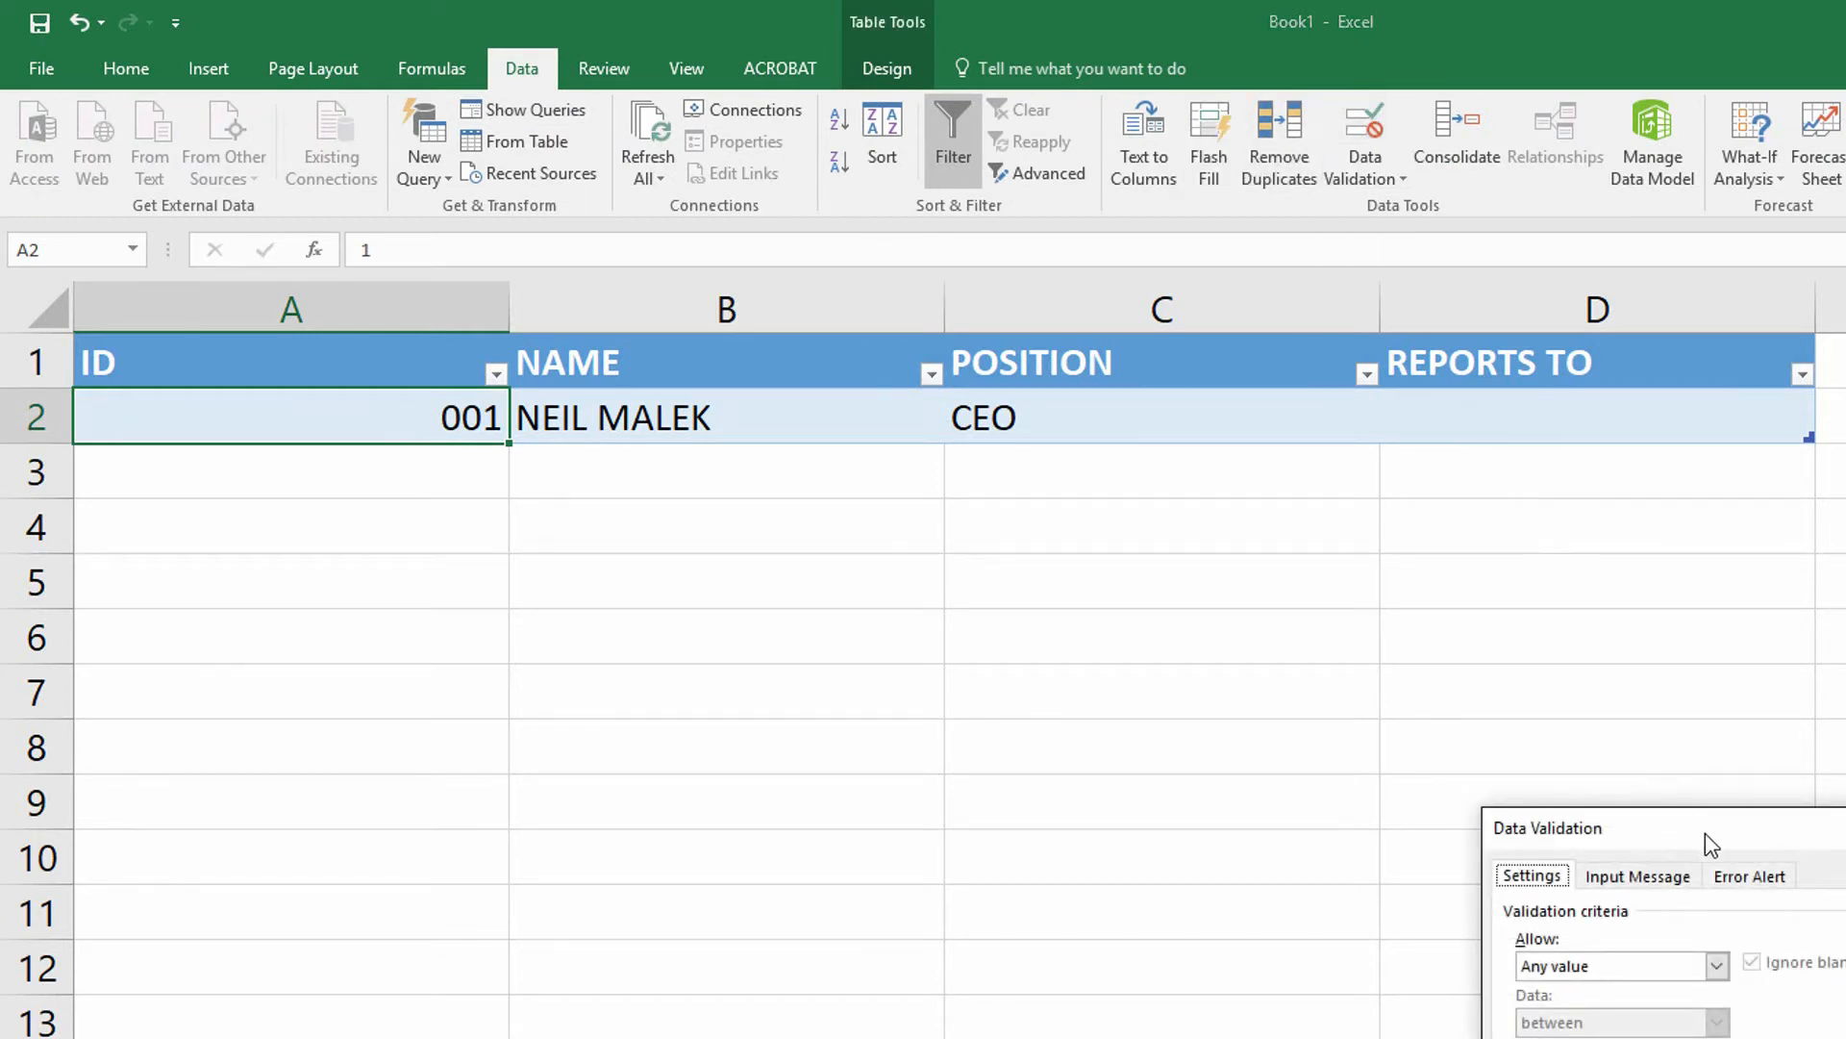
drag(1705, 833, 483, 516)
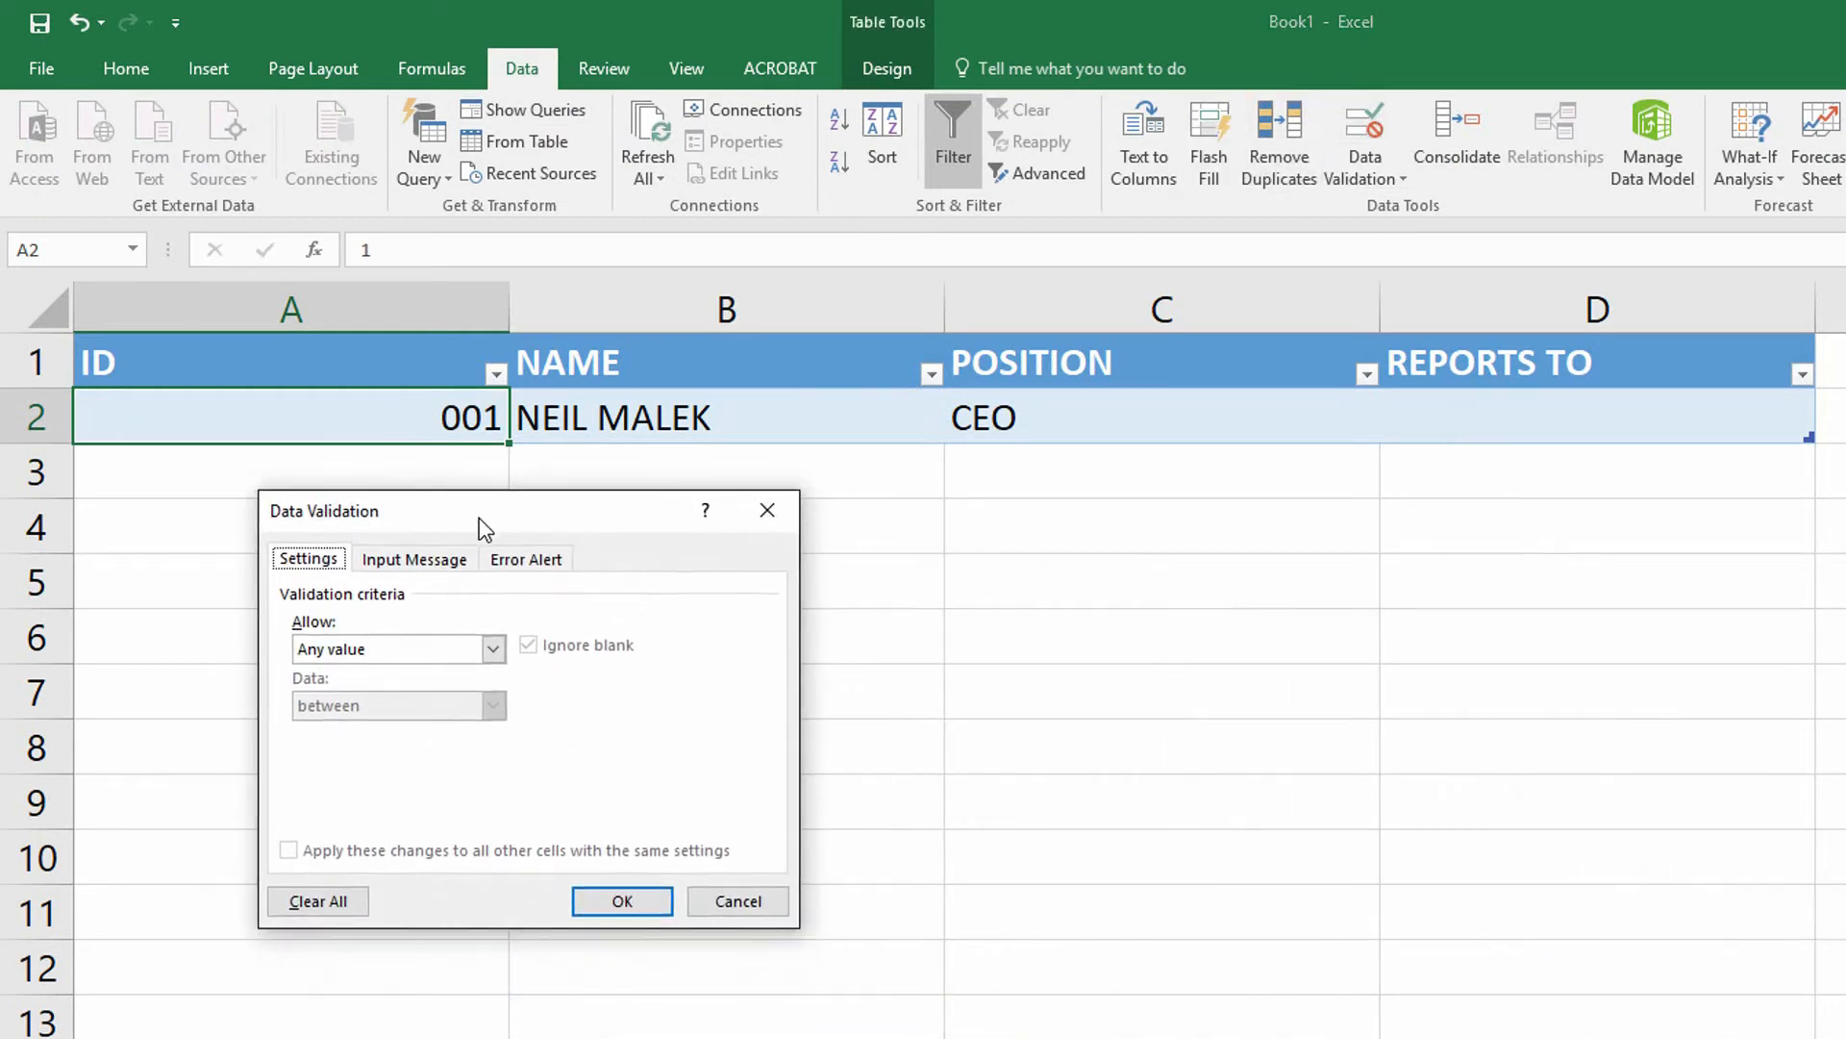
click(493, 649)
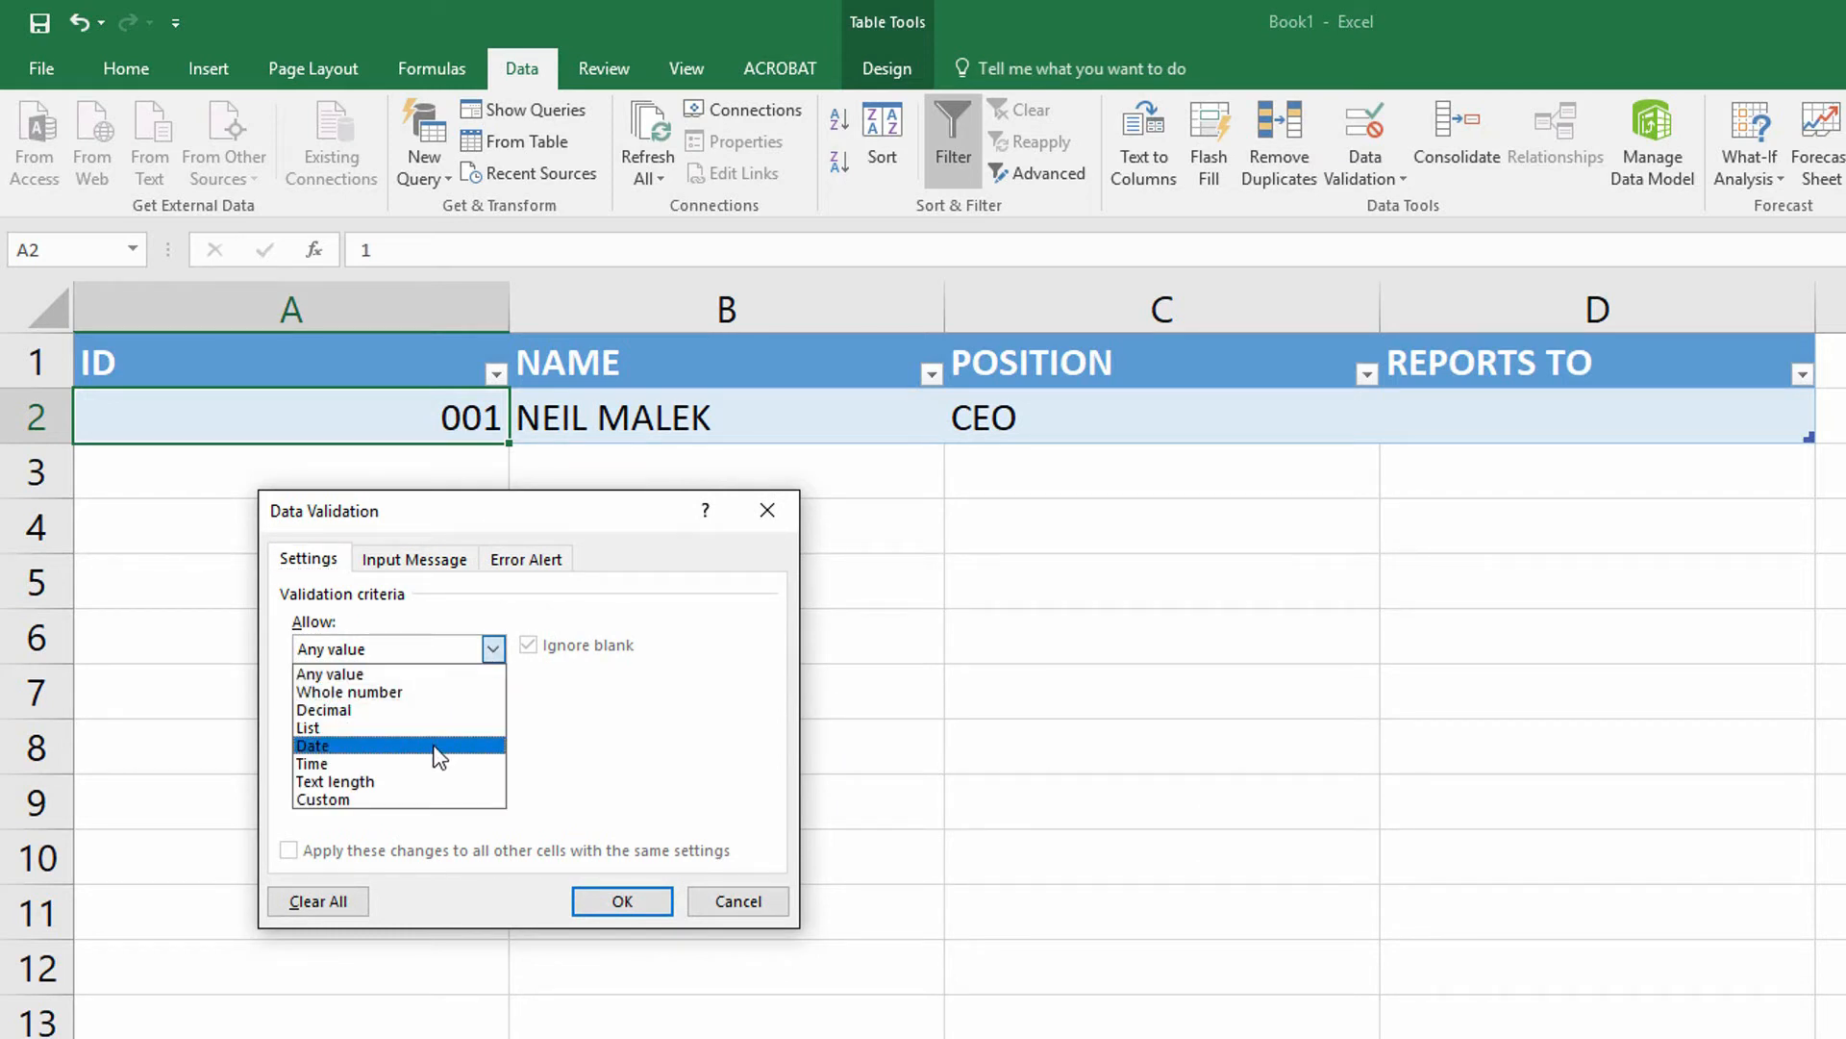
click(423, 799)
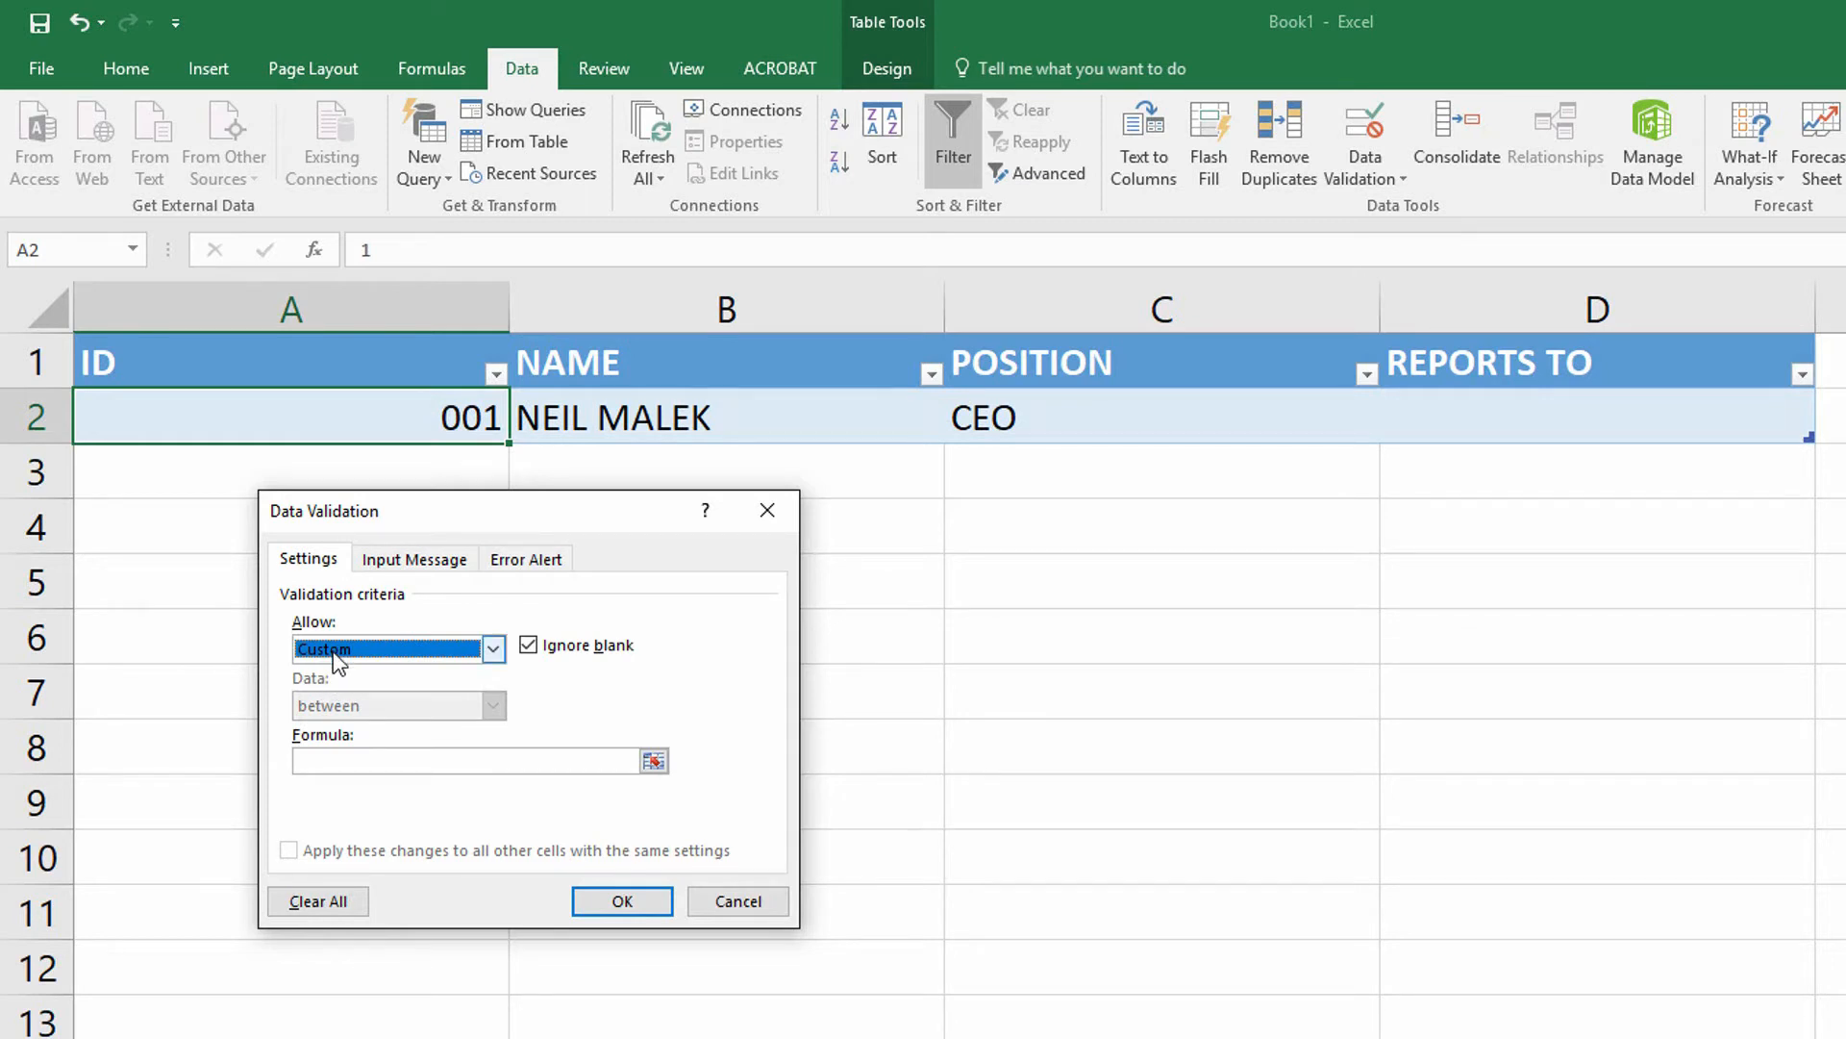
click(327, 759)
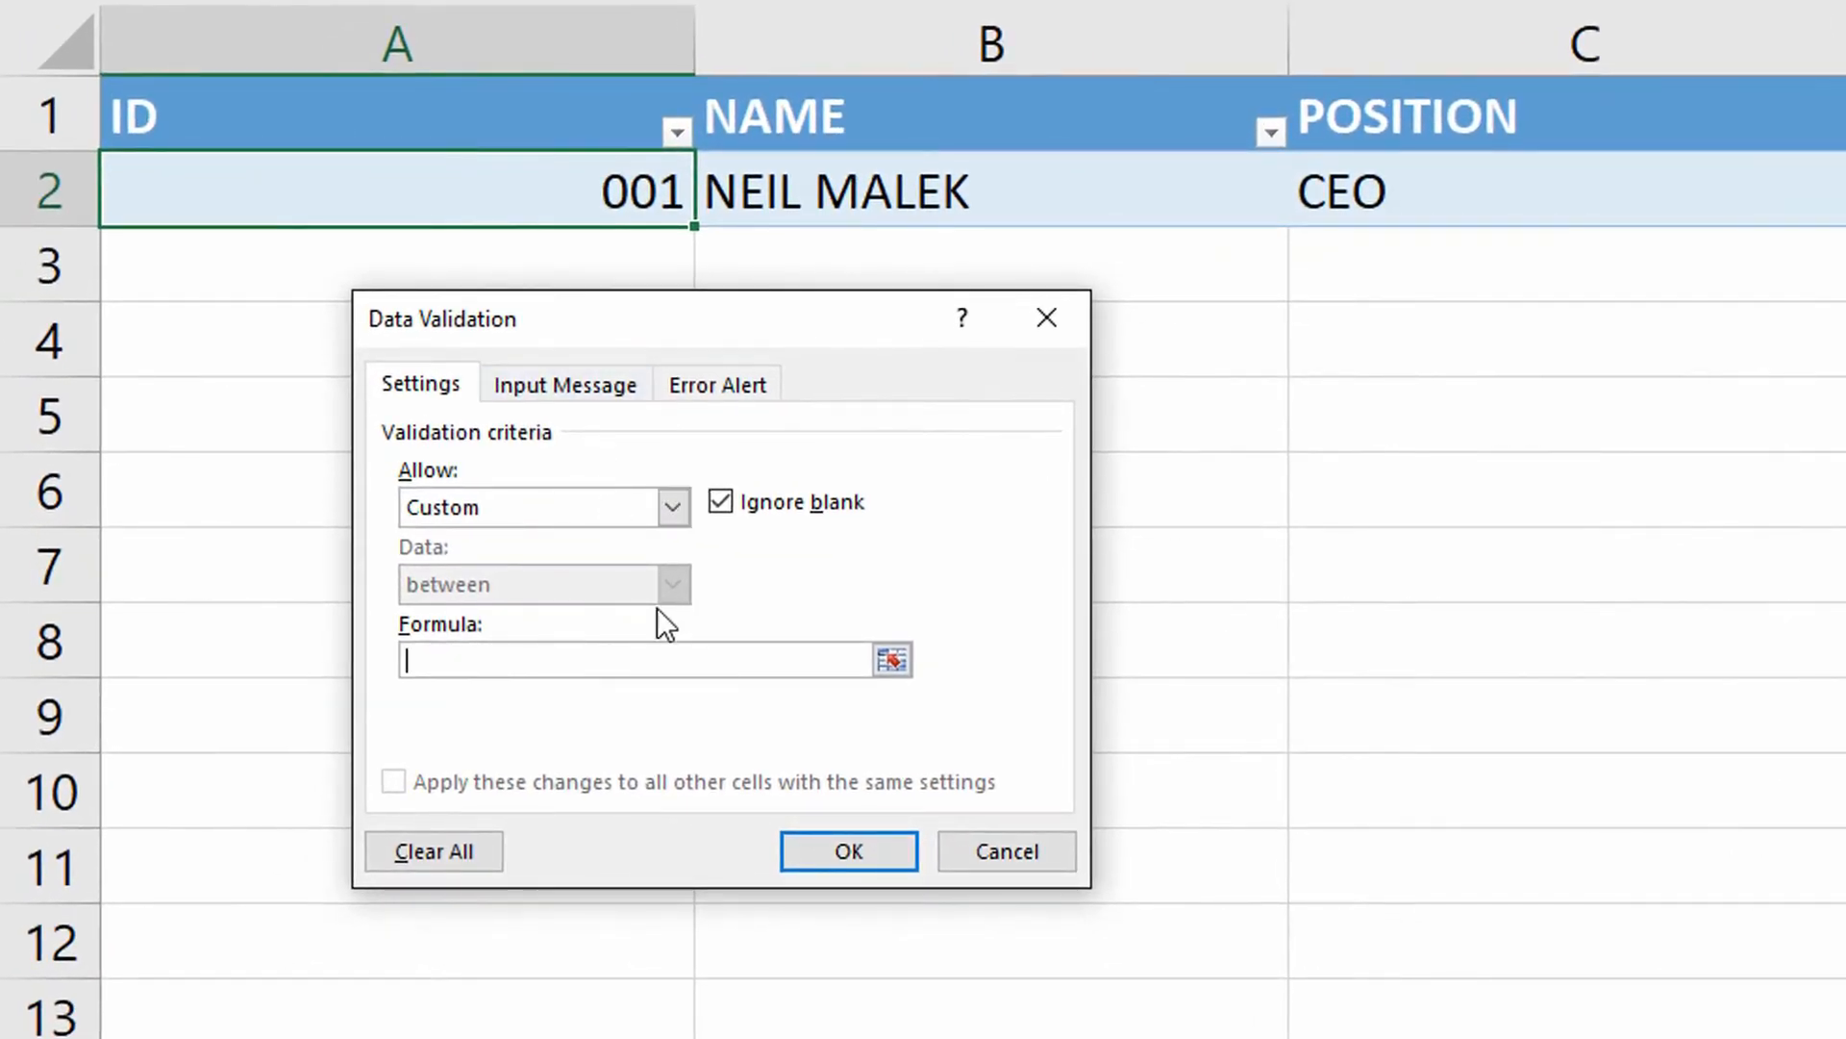
text(=COUNTIF)
text(()
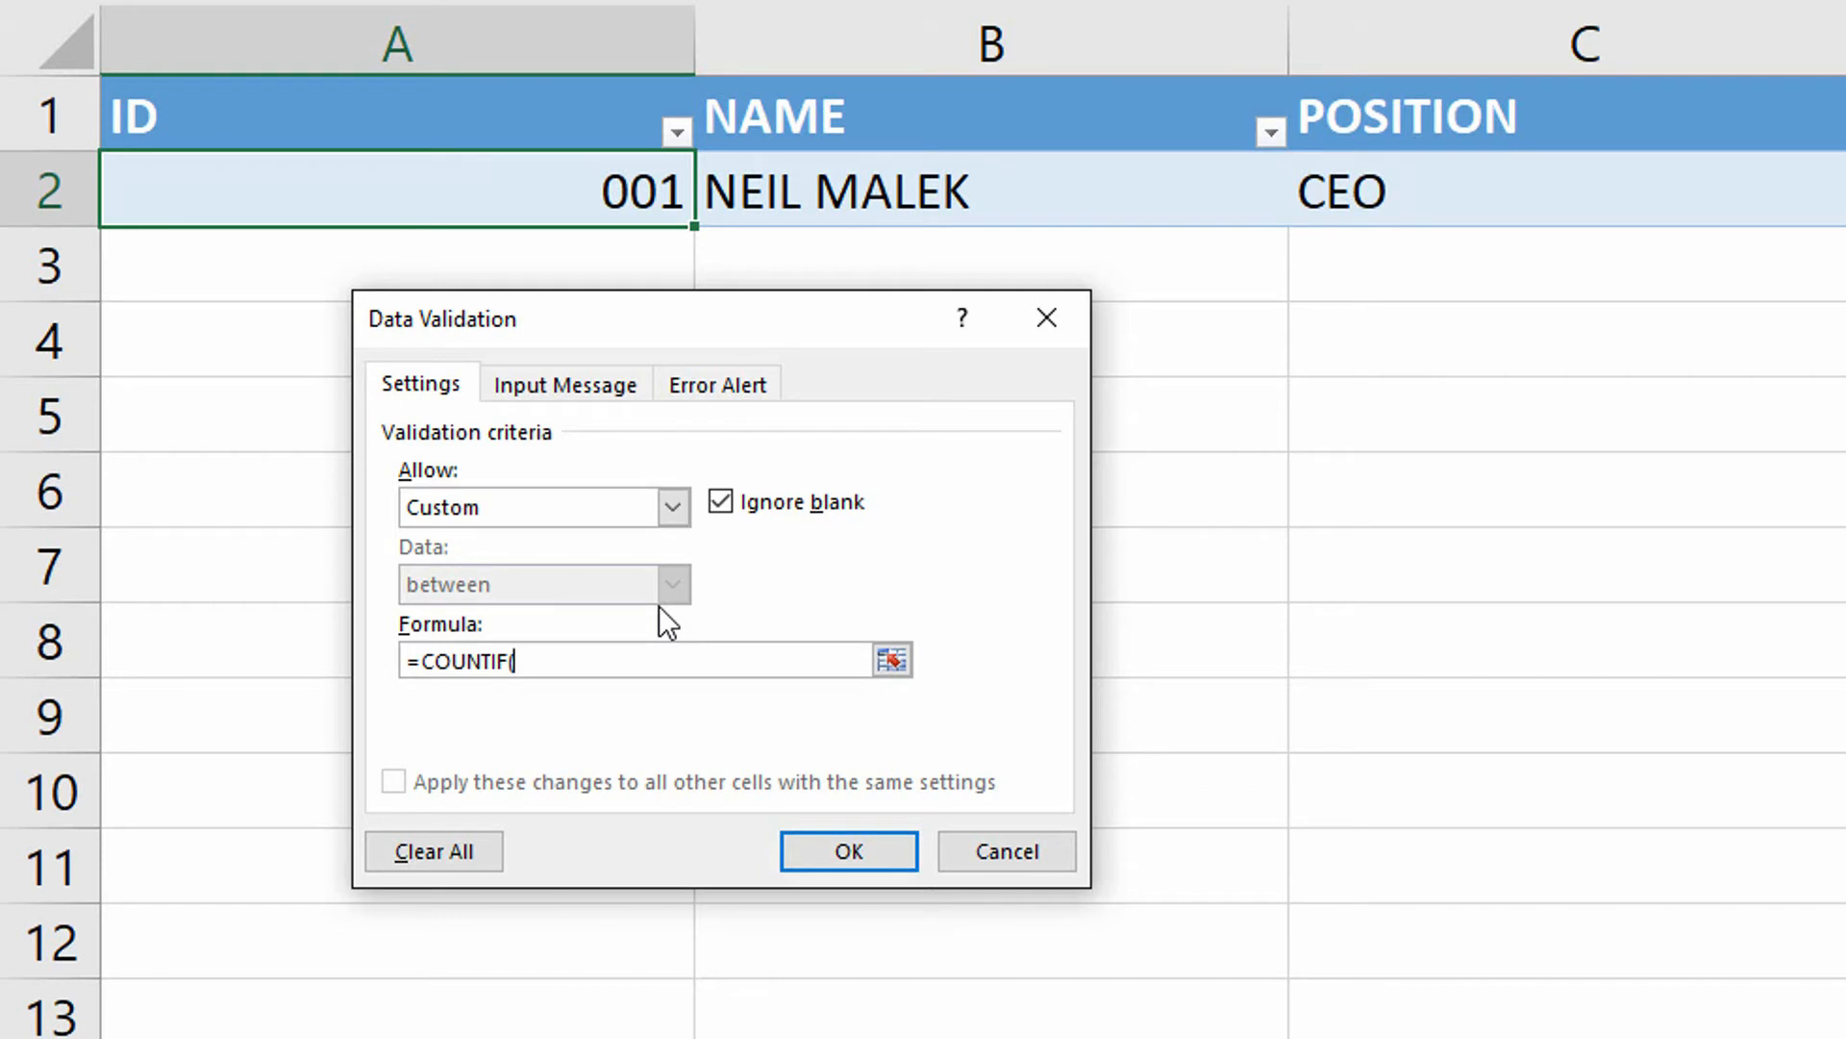
text(INDIRECT(")
text(Employ)
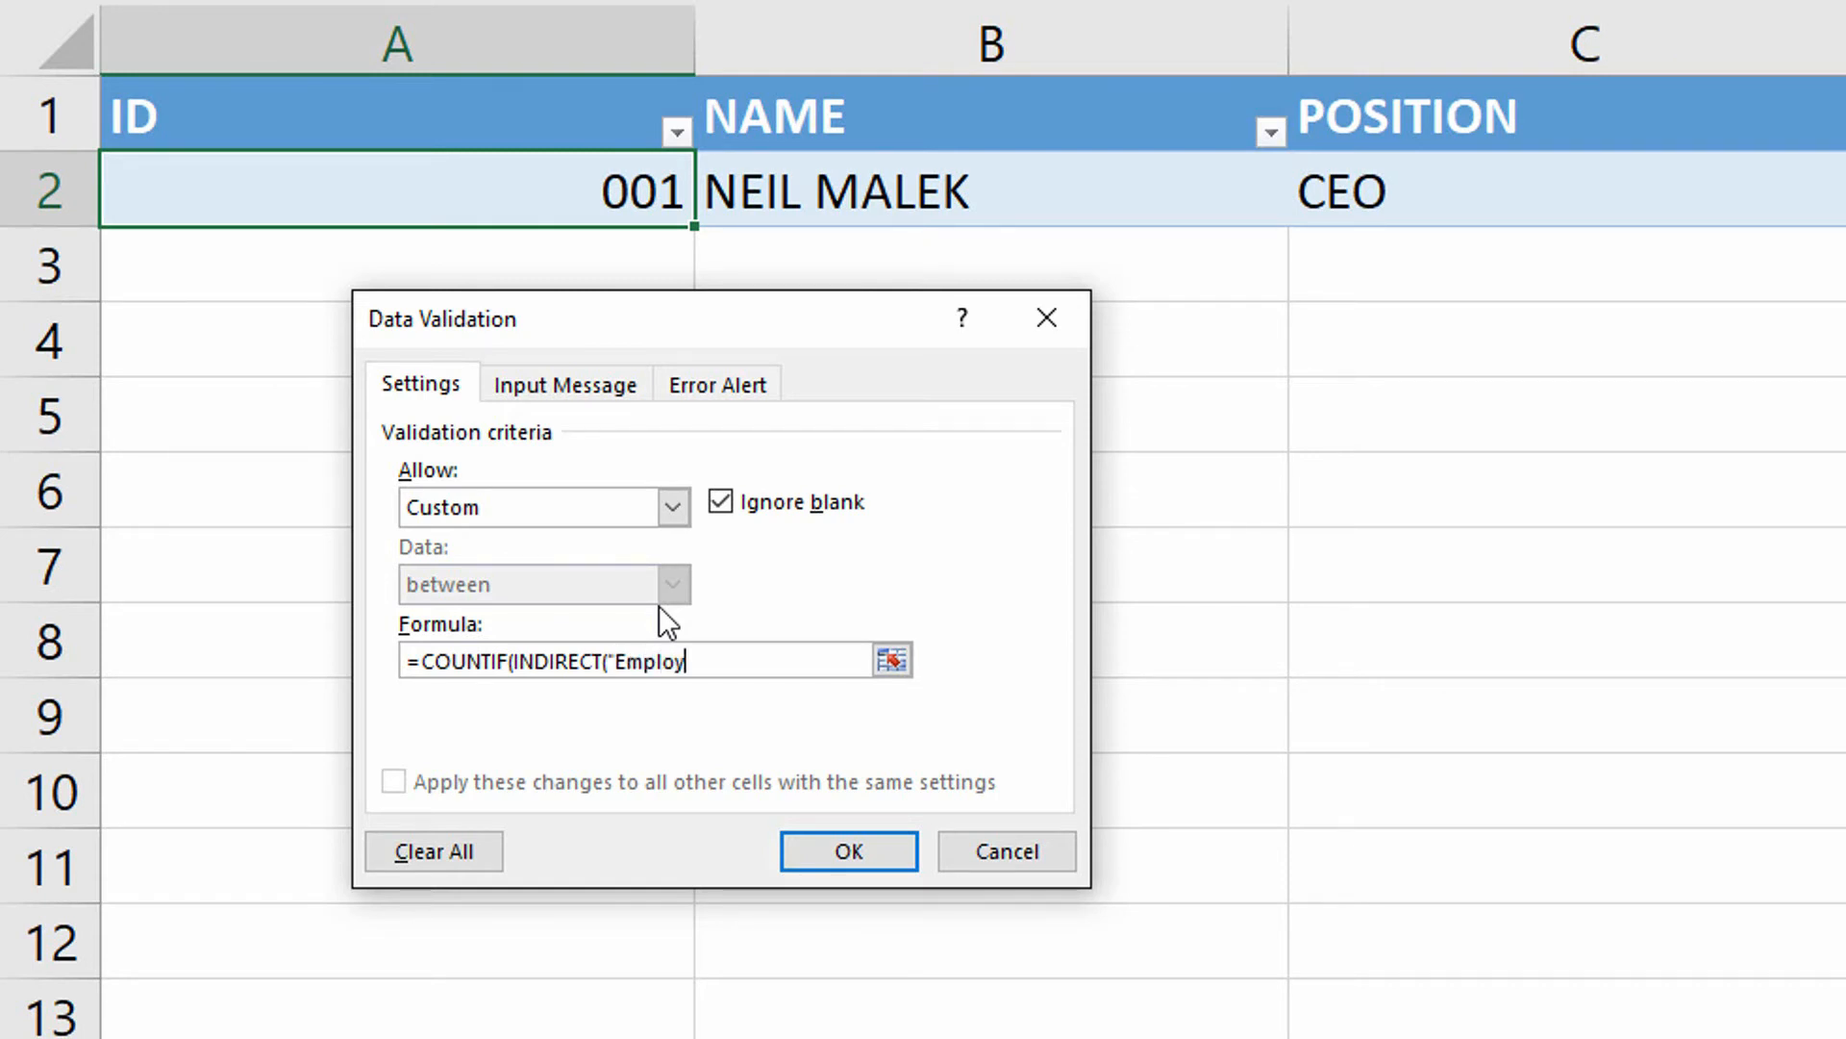
text(ees[ID]"))
text(,)
text(INDI)
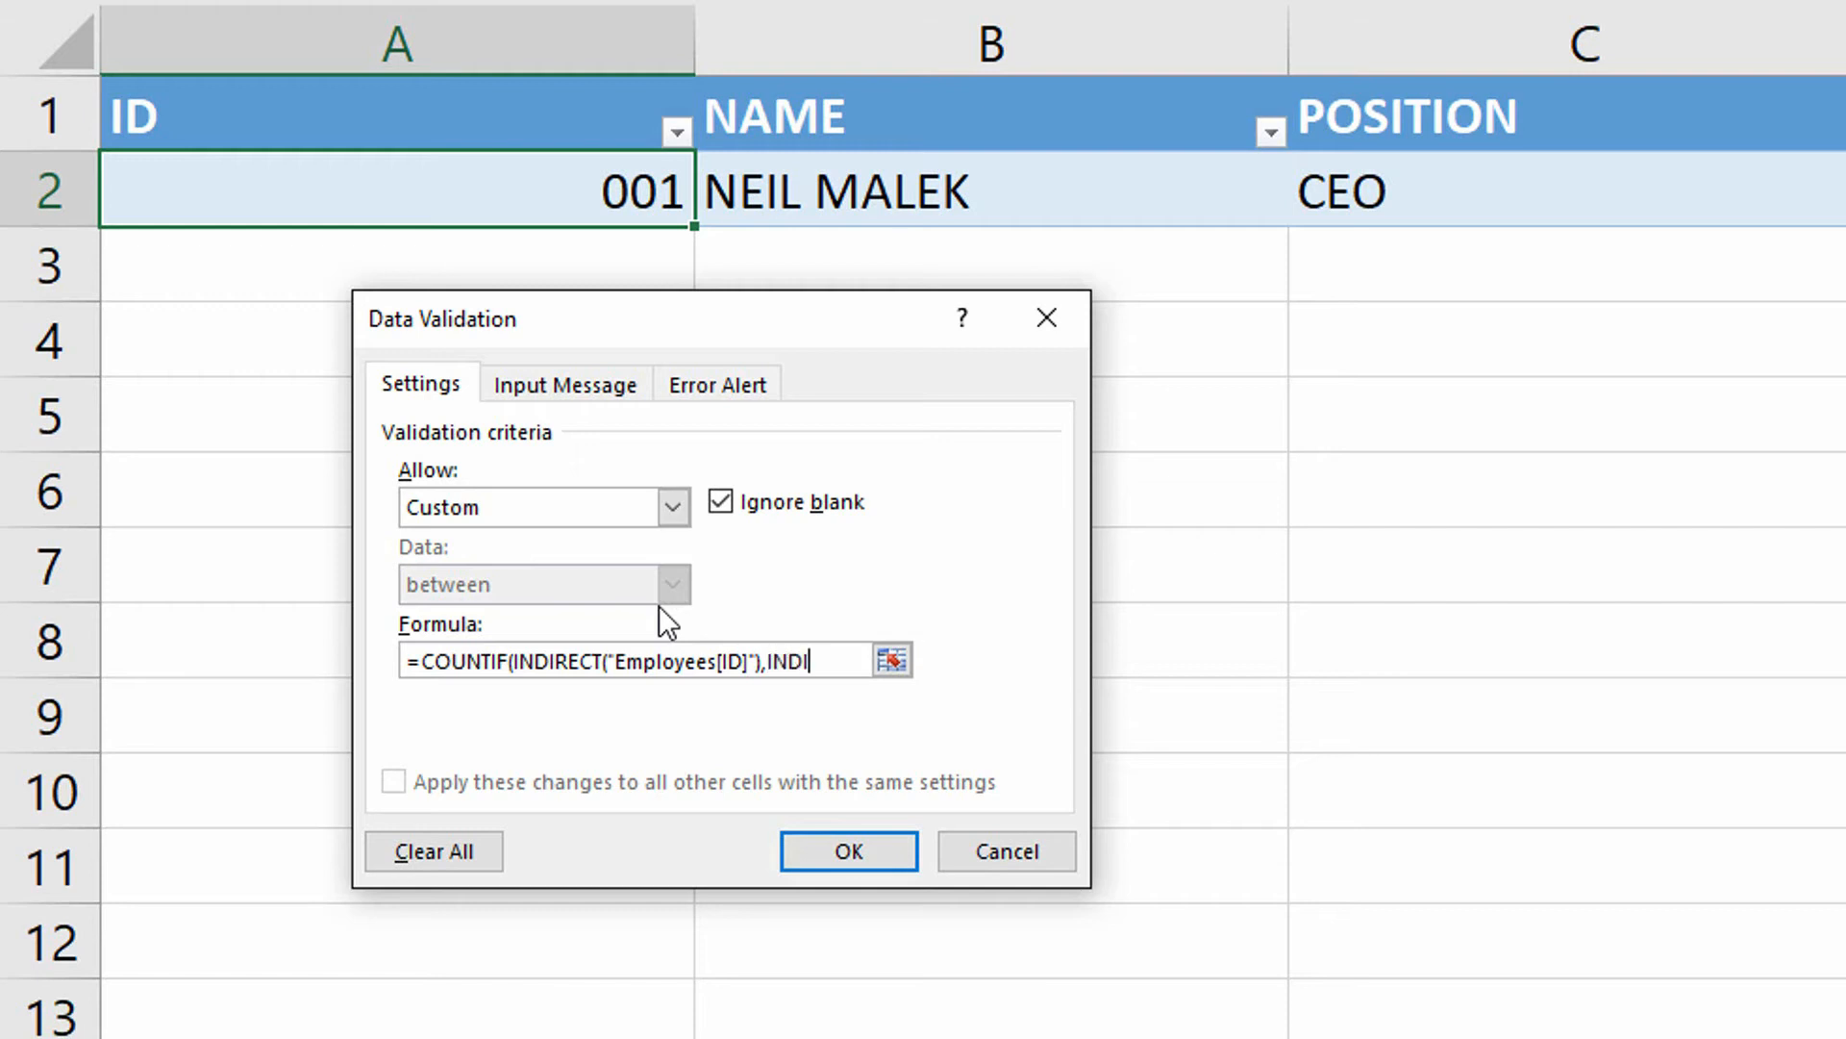
text(RECT(")
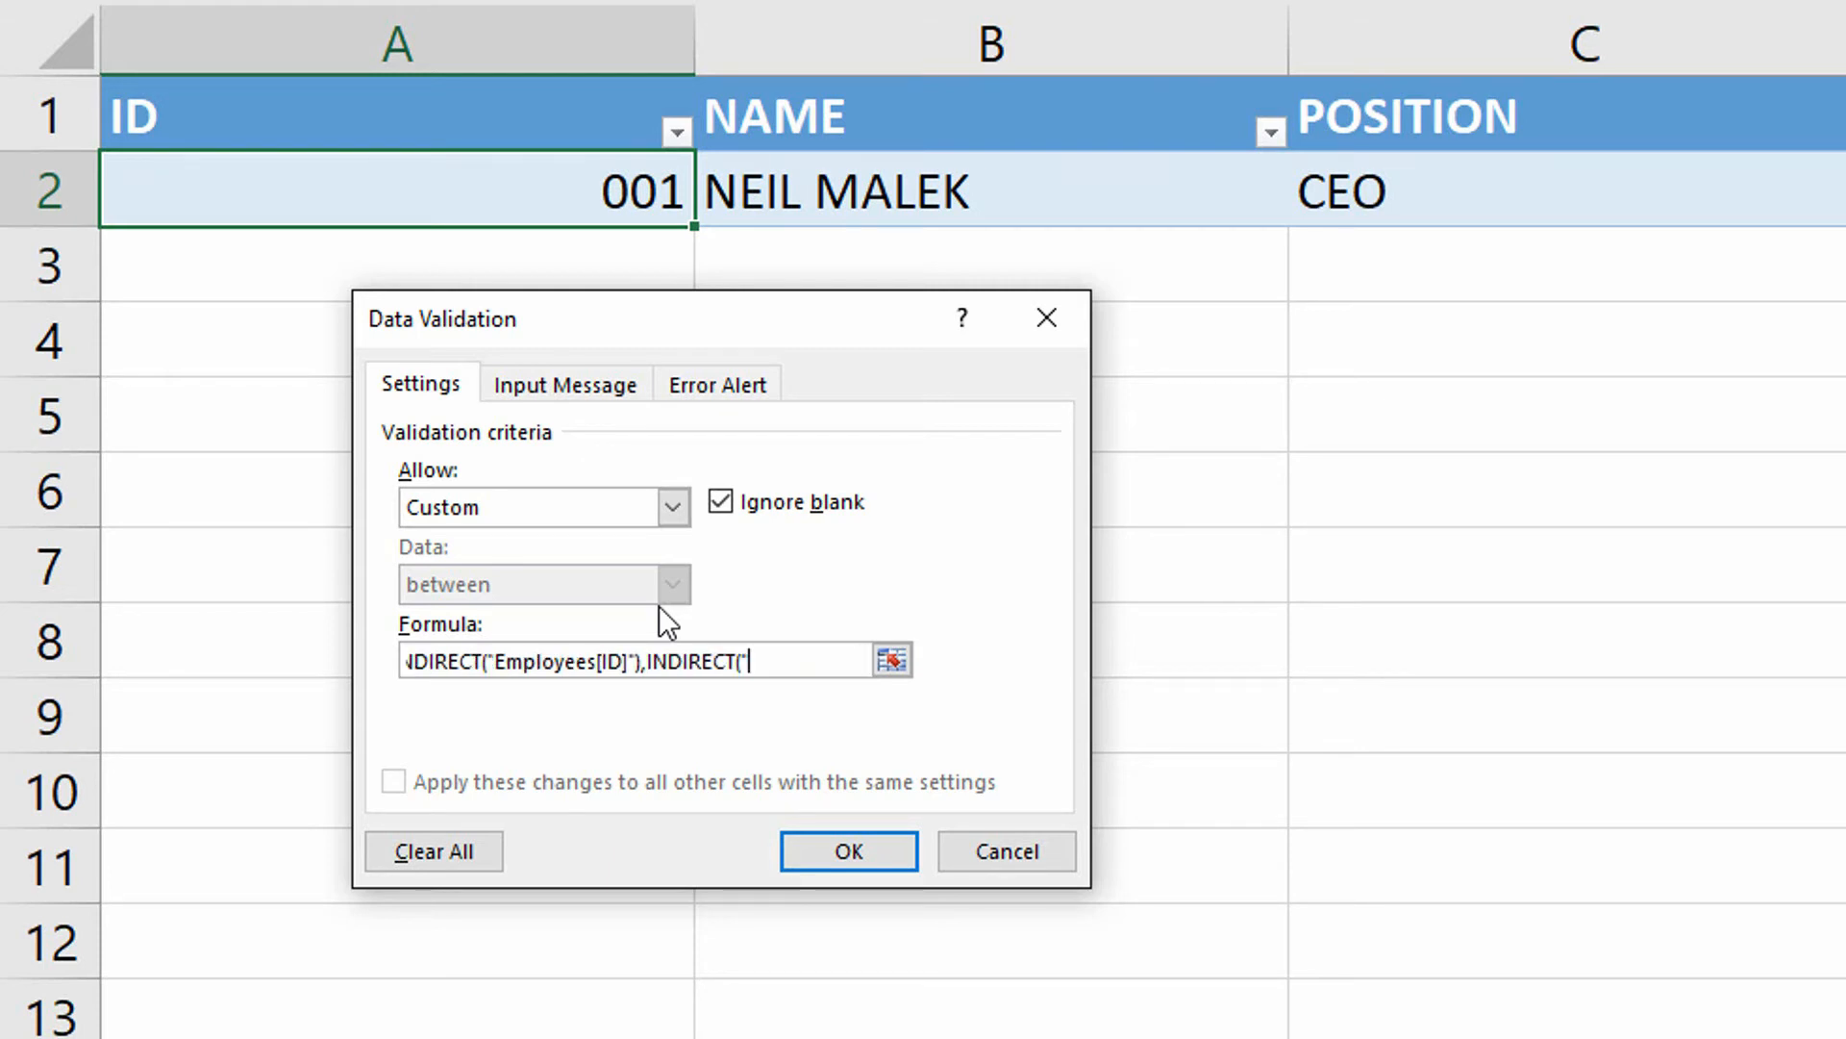
text(Employees[@I)
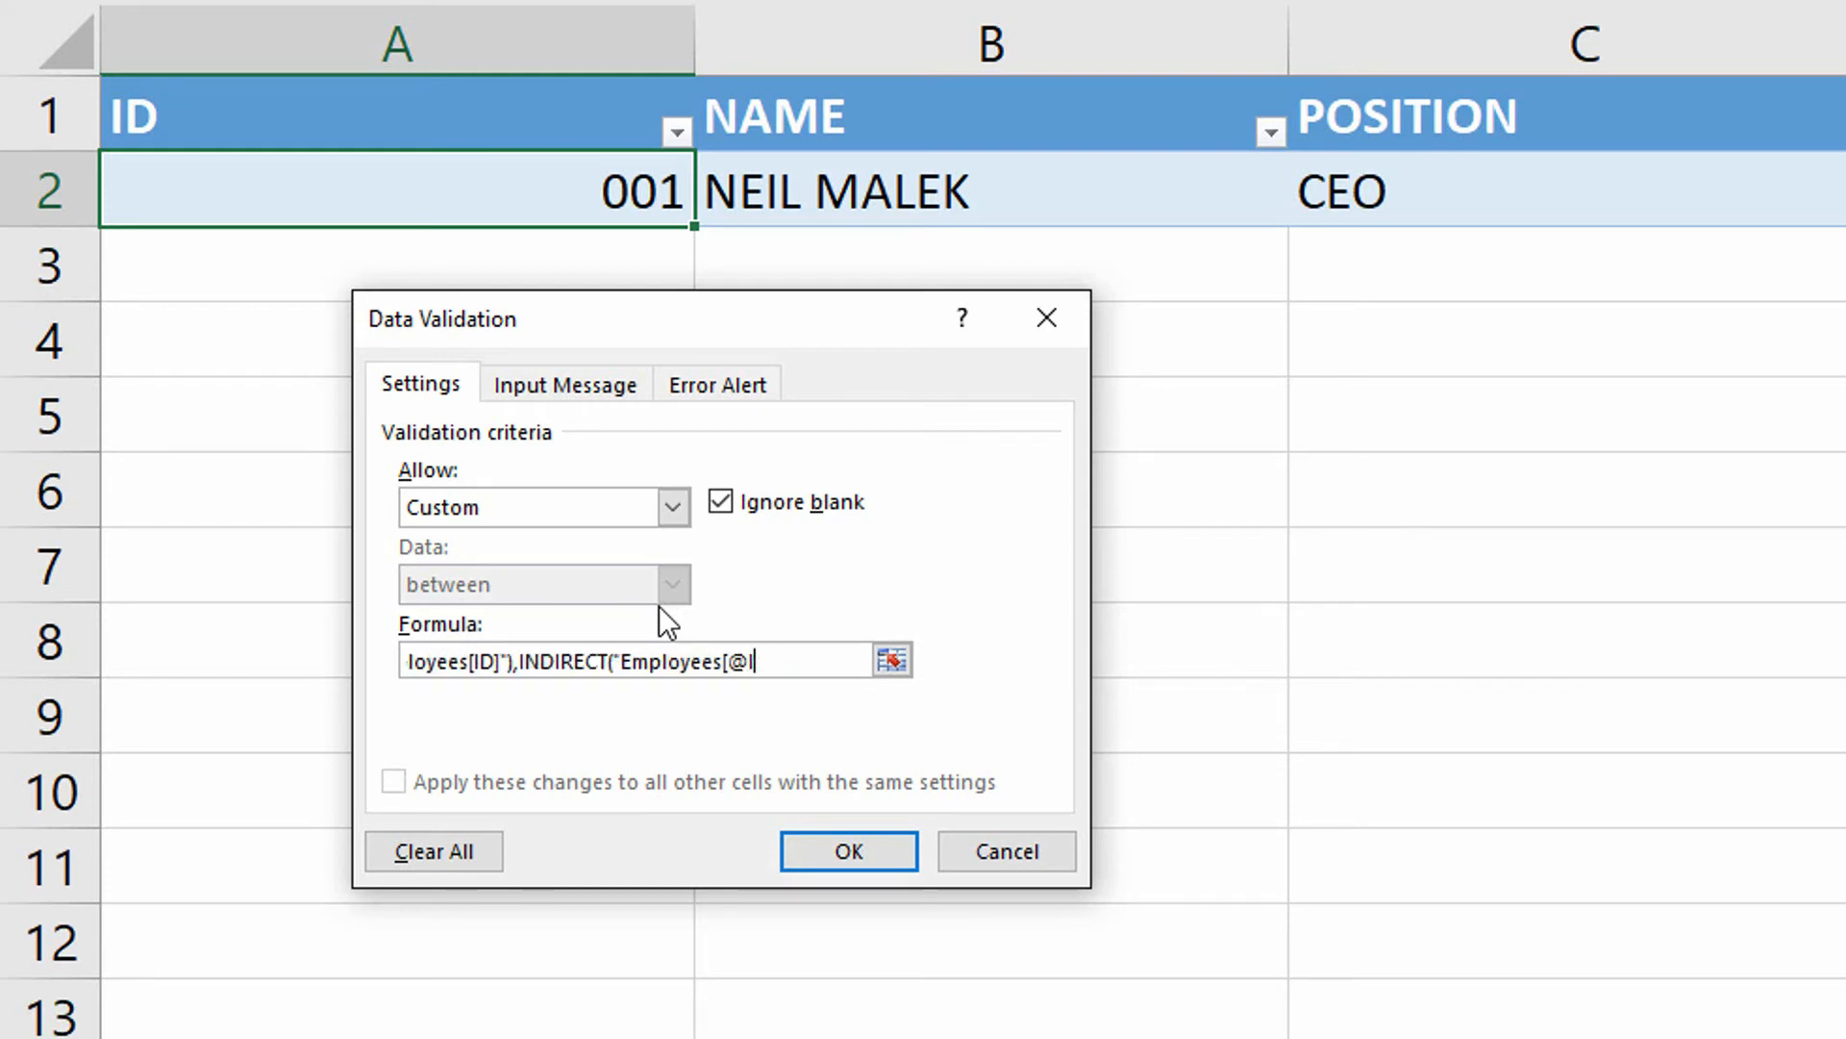
text(D]"))
text()=1)
Set the title of the validation's error alert to "Not a unique value"
click(729, 385)
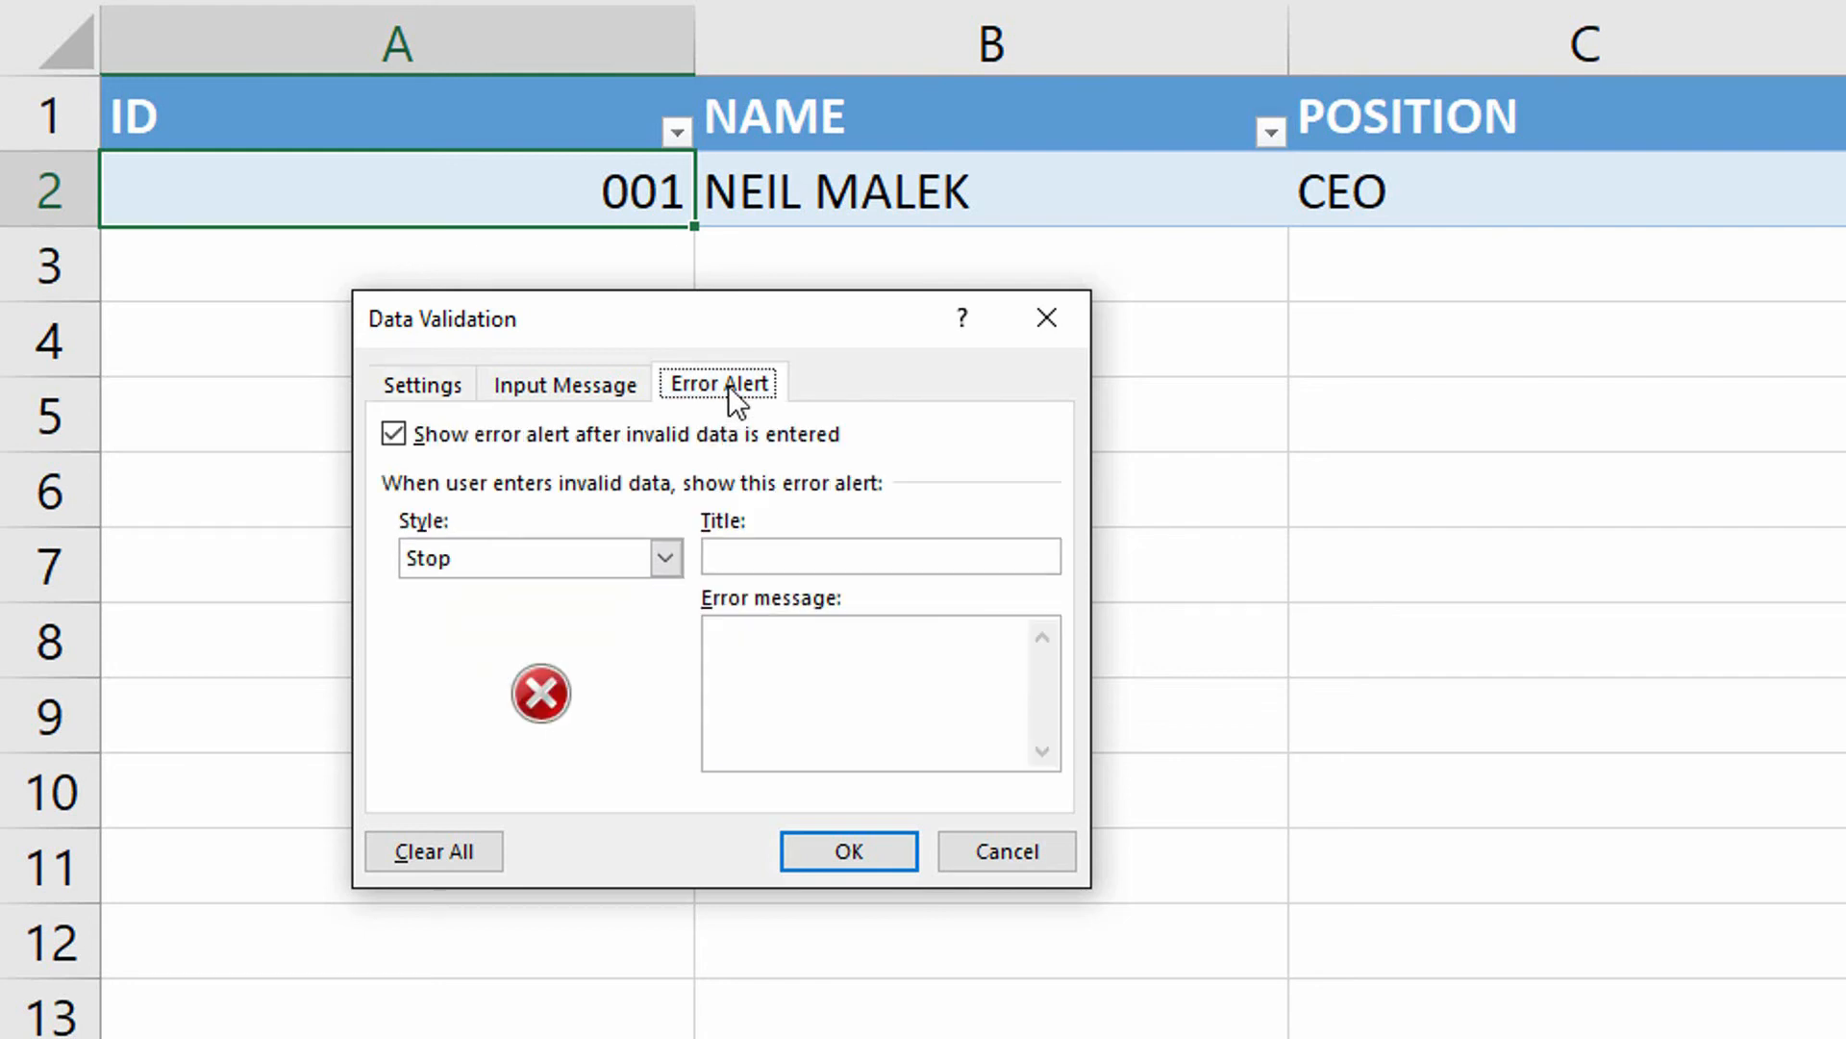
click(834, 557)
text(Not an)
key(BackSpace)
text(unique)
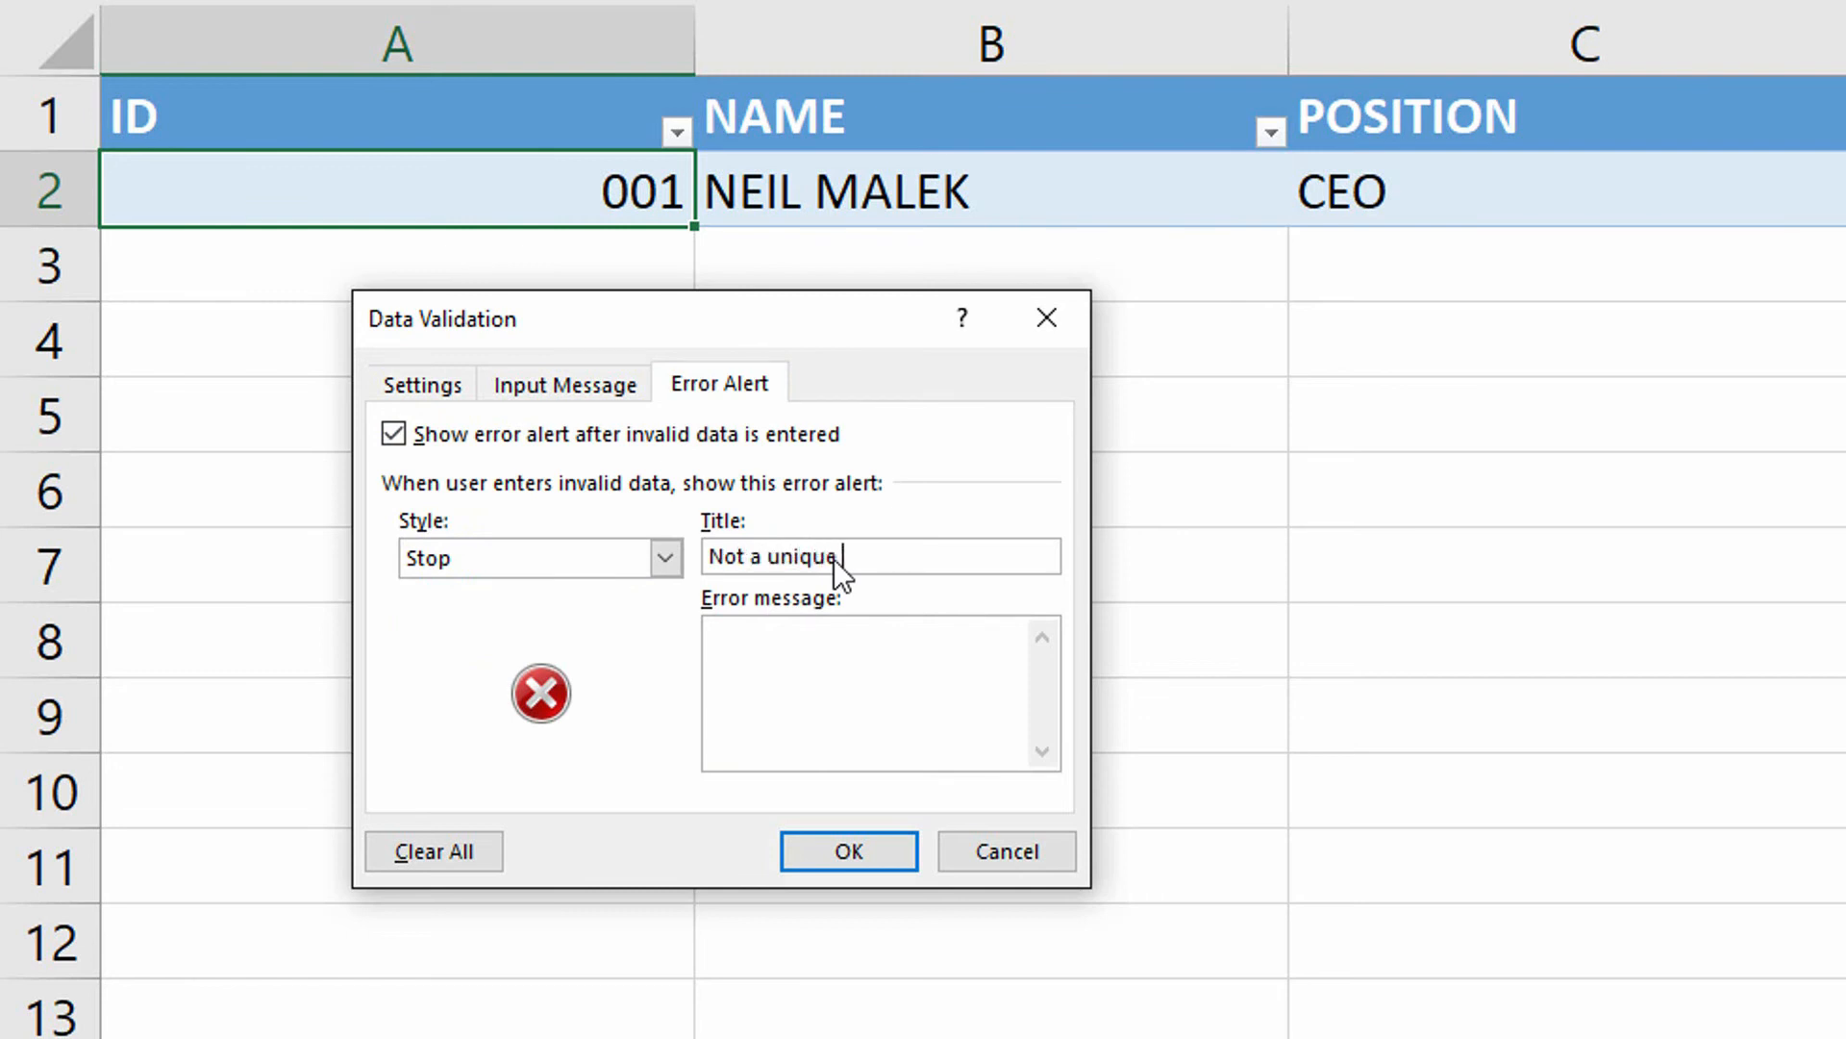
text( value)
Set the error message to "Please enter a value that is not already in the table." and apply the validation
key(Tab)
text(Please enter a)
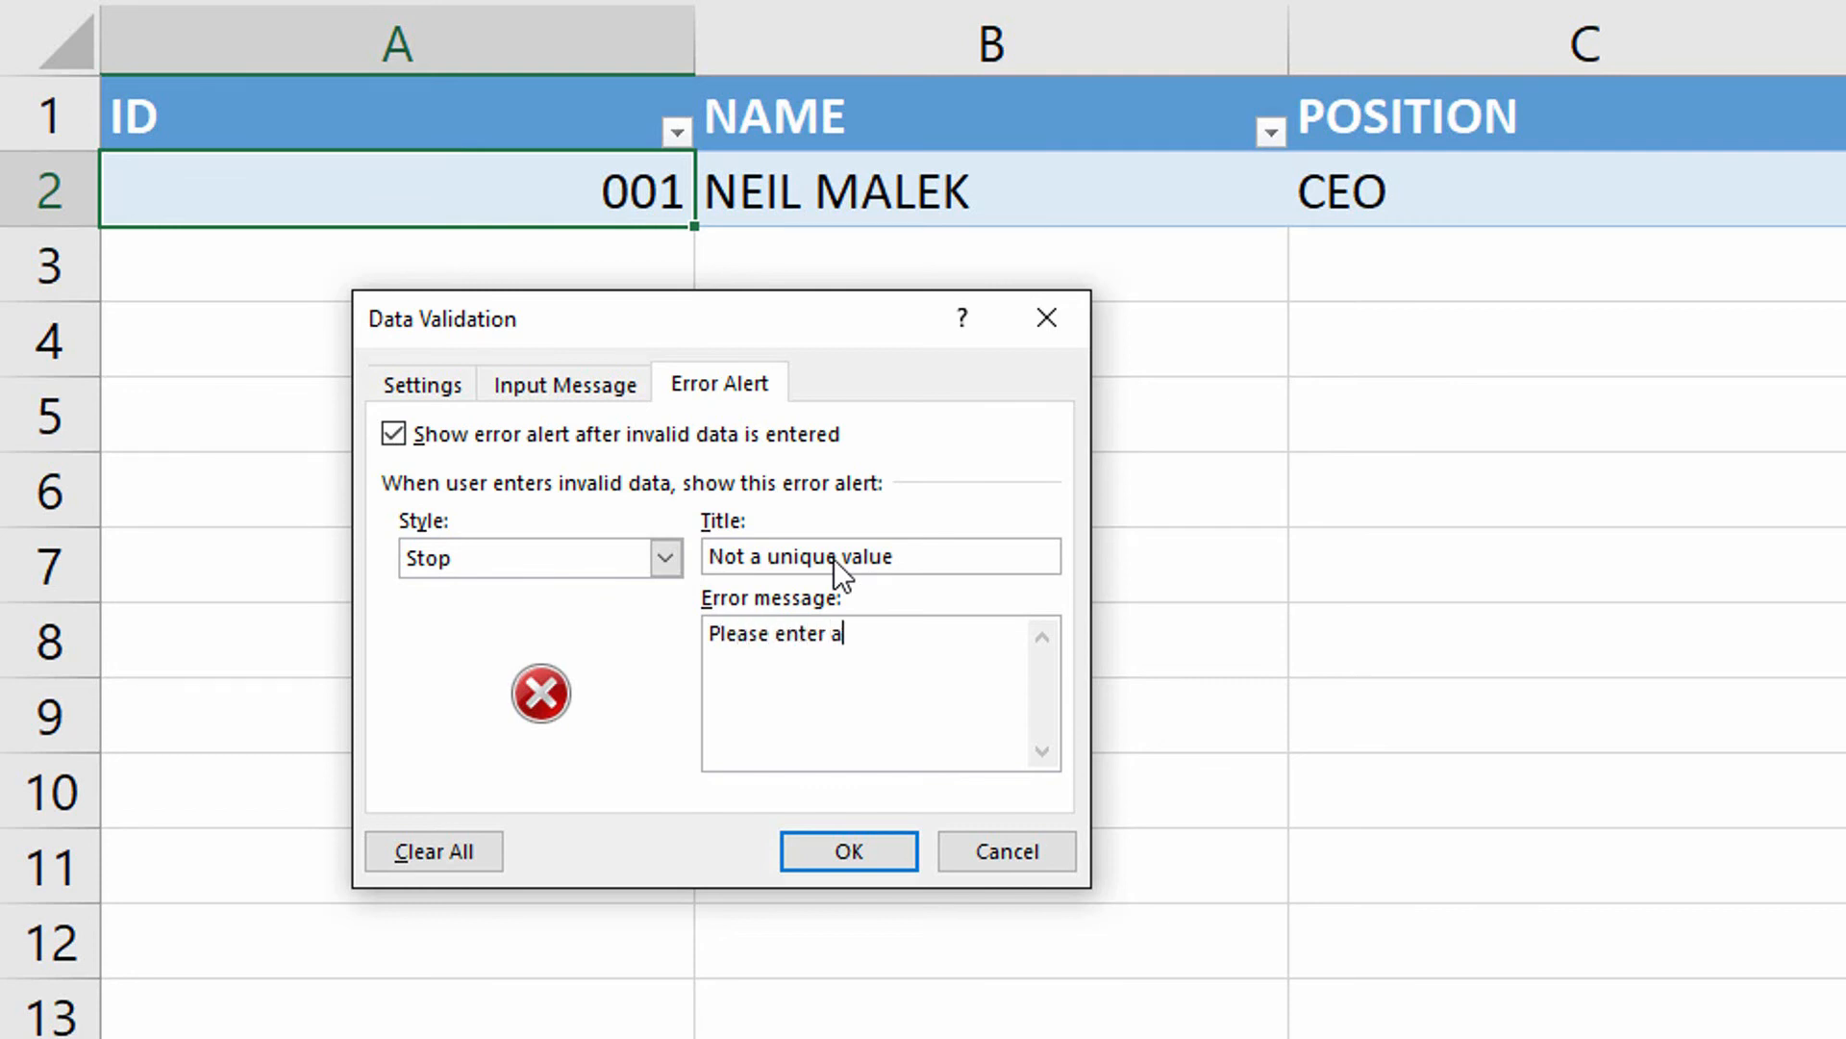
text( value that is n)
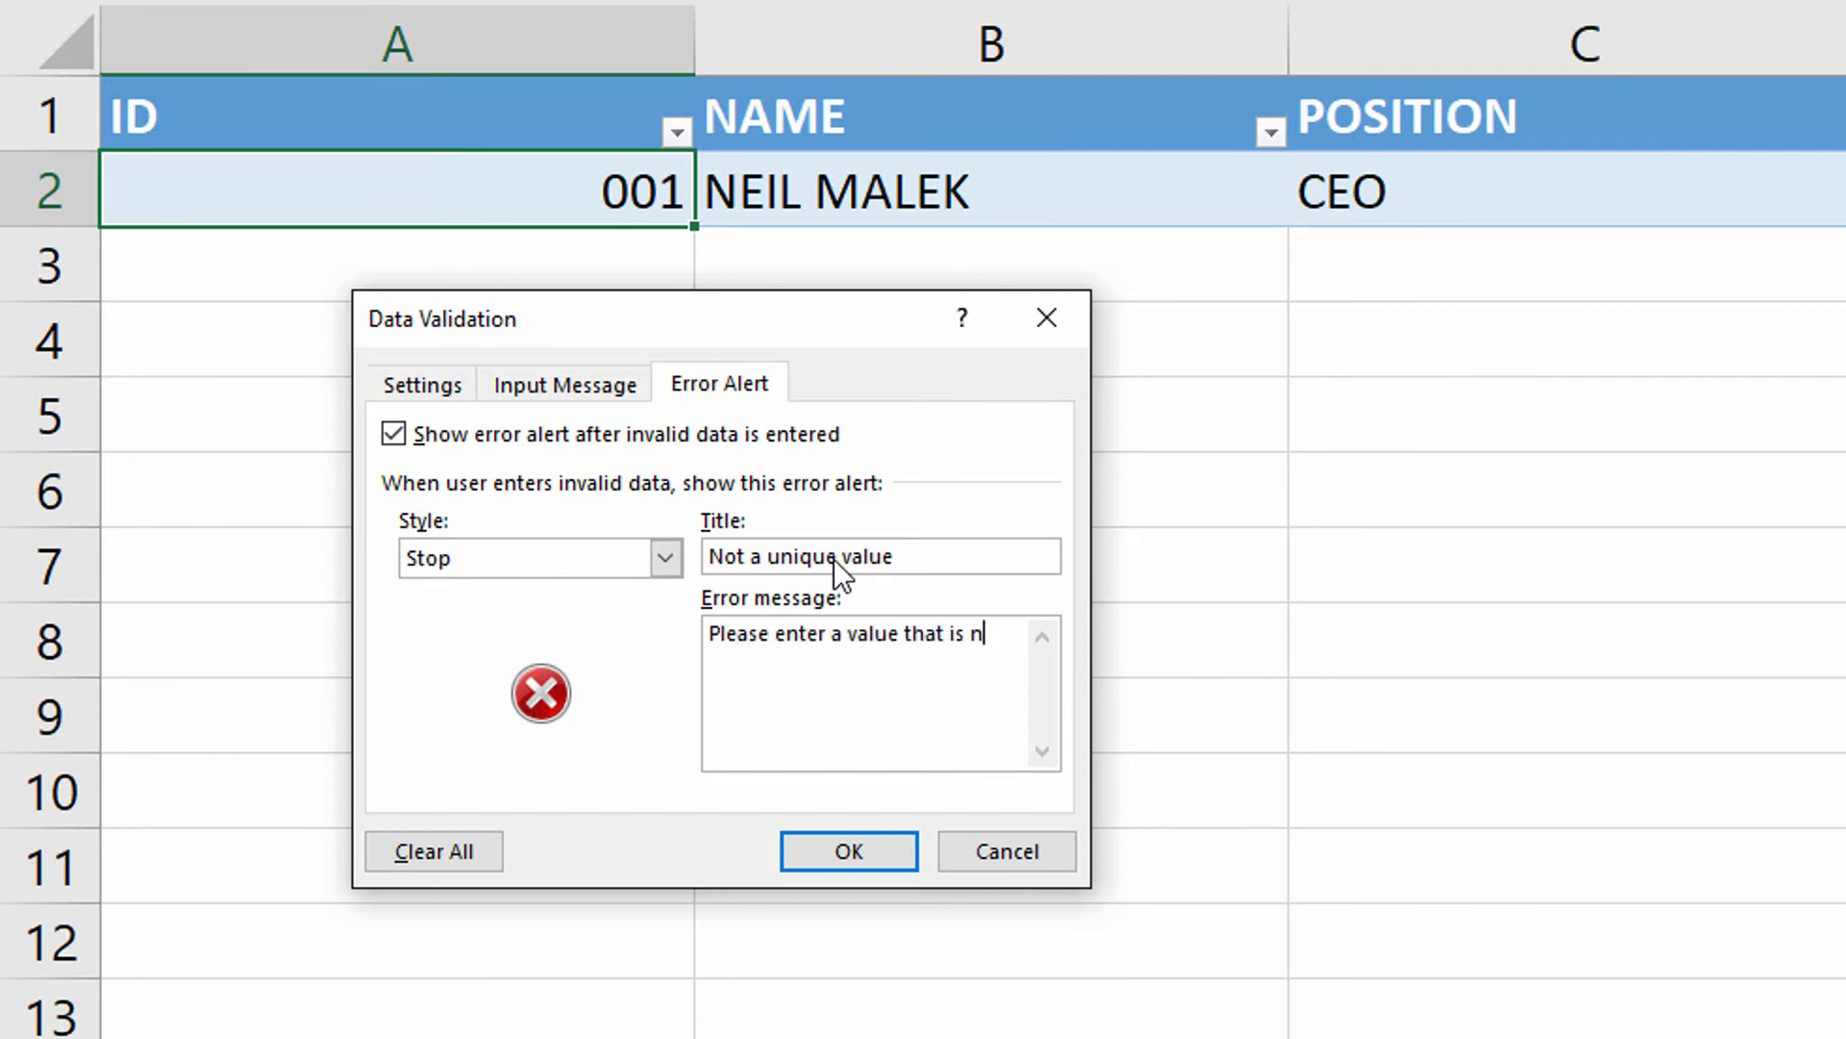
text(ot already in th)
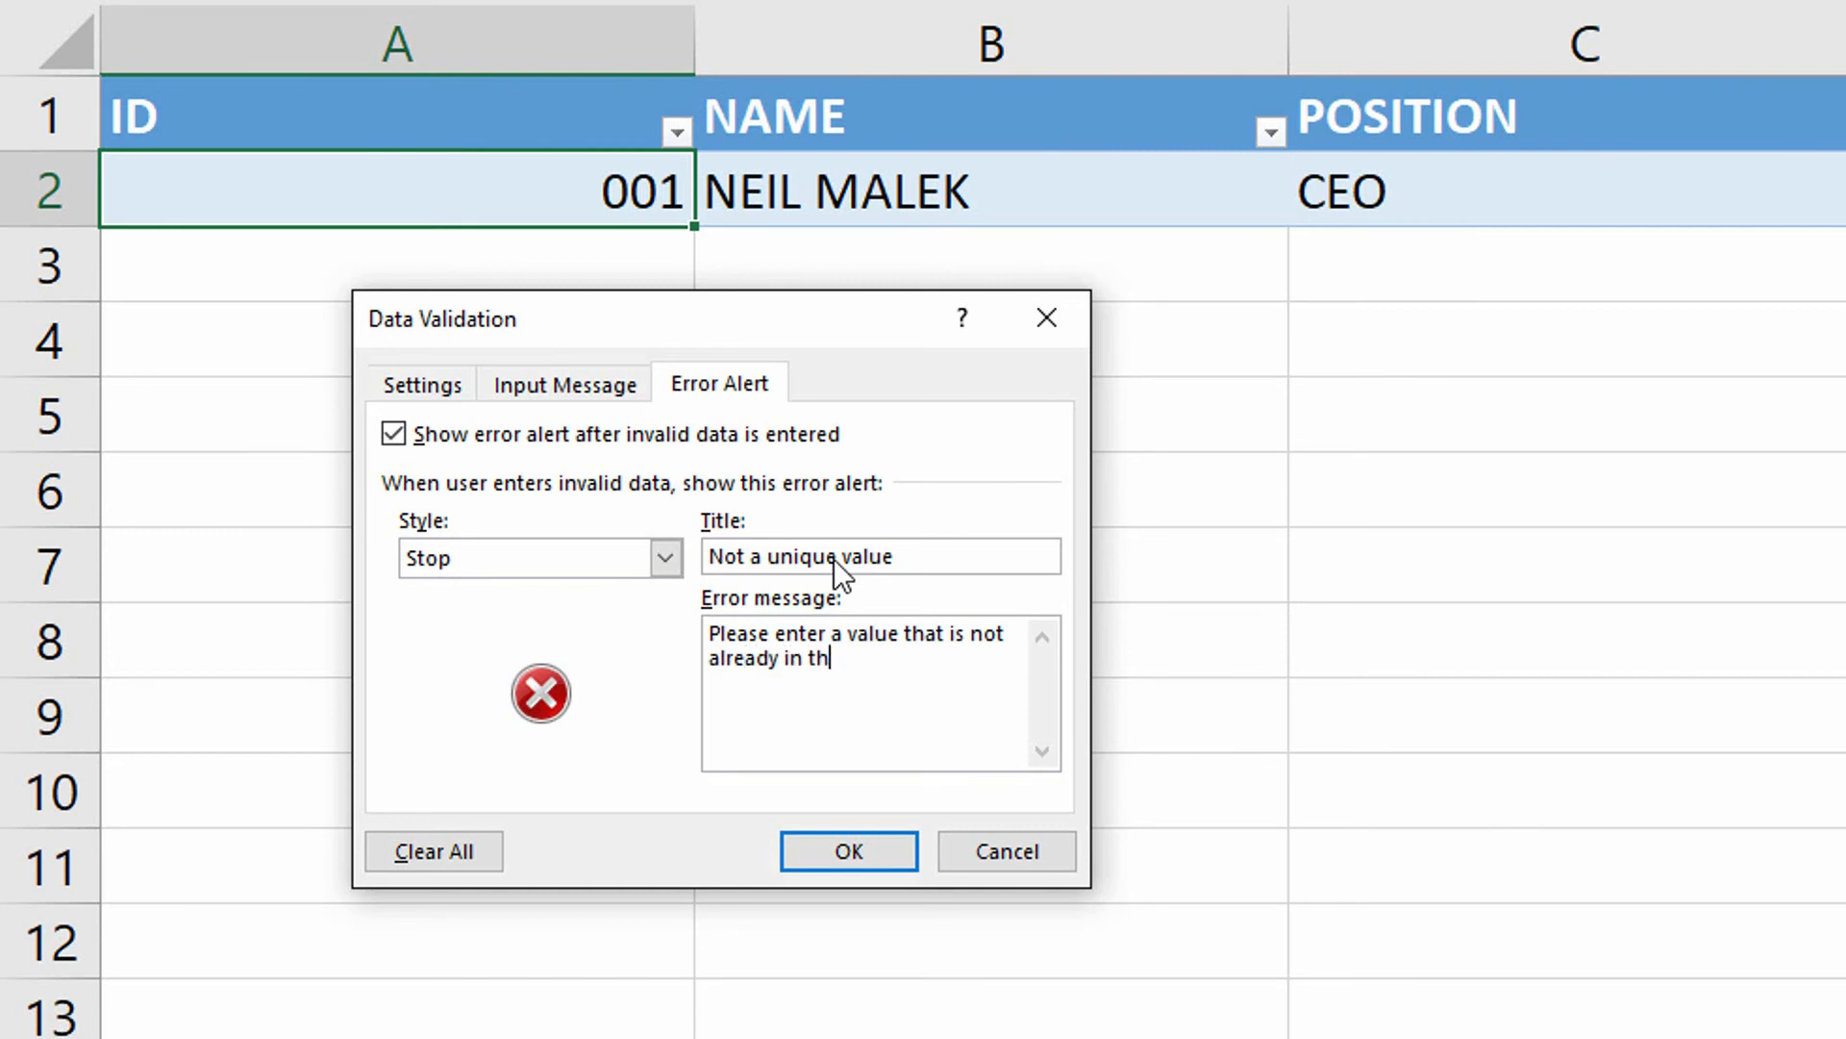
text(e table.)
click(821, 846)
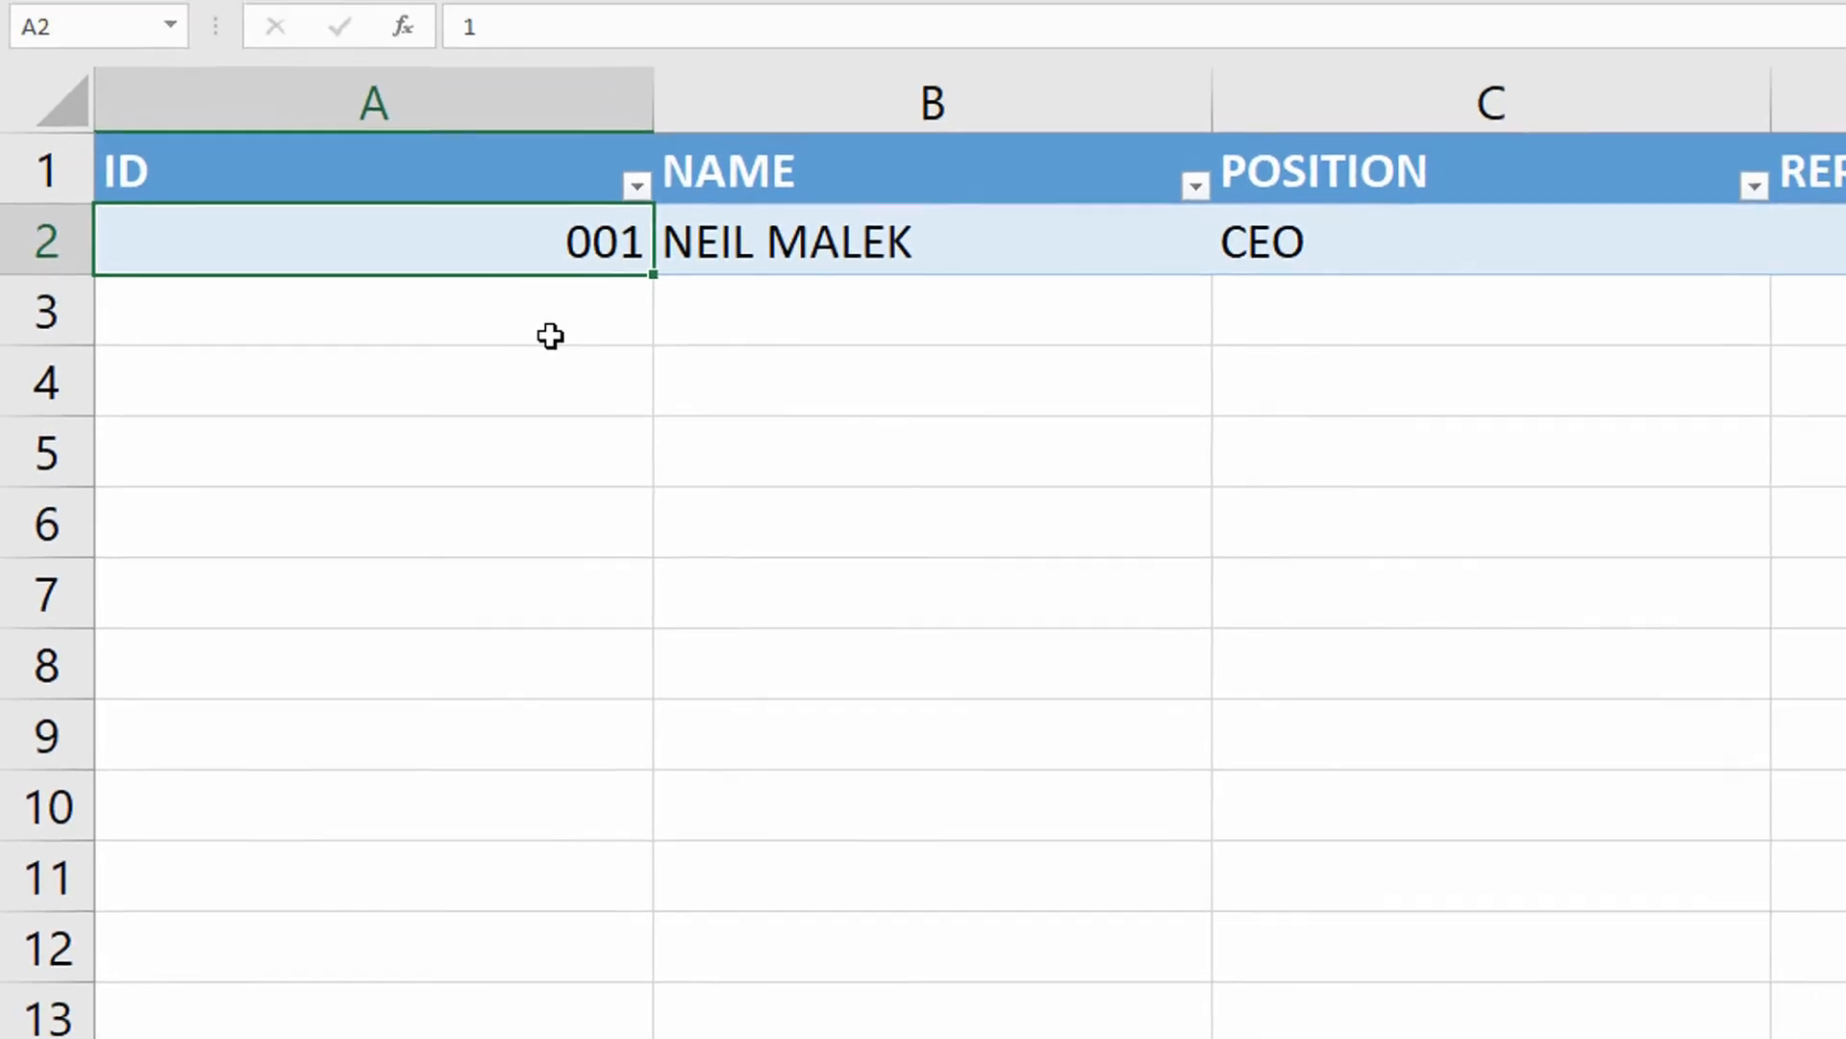
Add an employee record in row 3 with ID 2, the employee's full name, position CTO and 001 under REPORTS TO
click(586, 289)
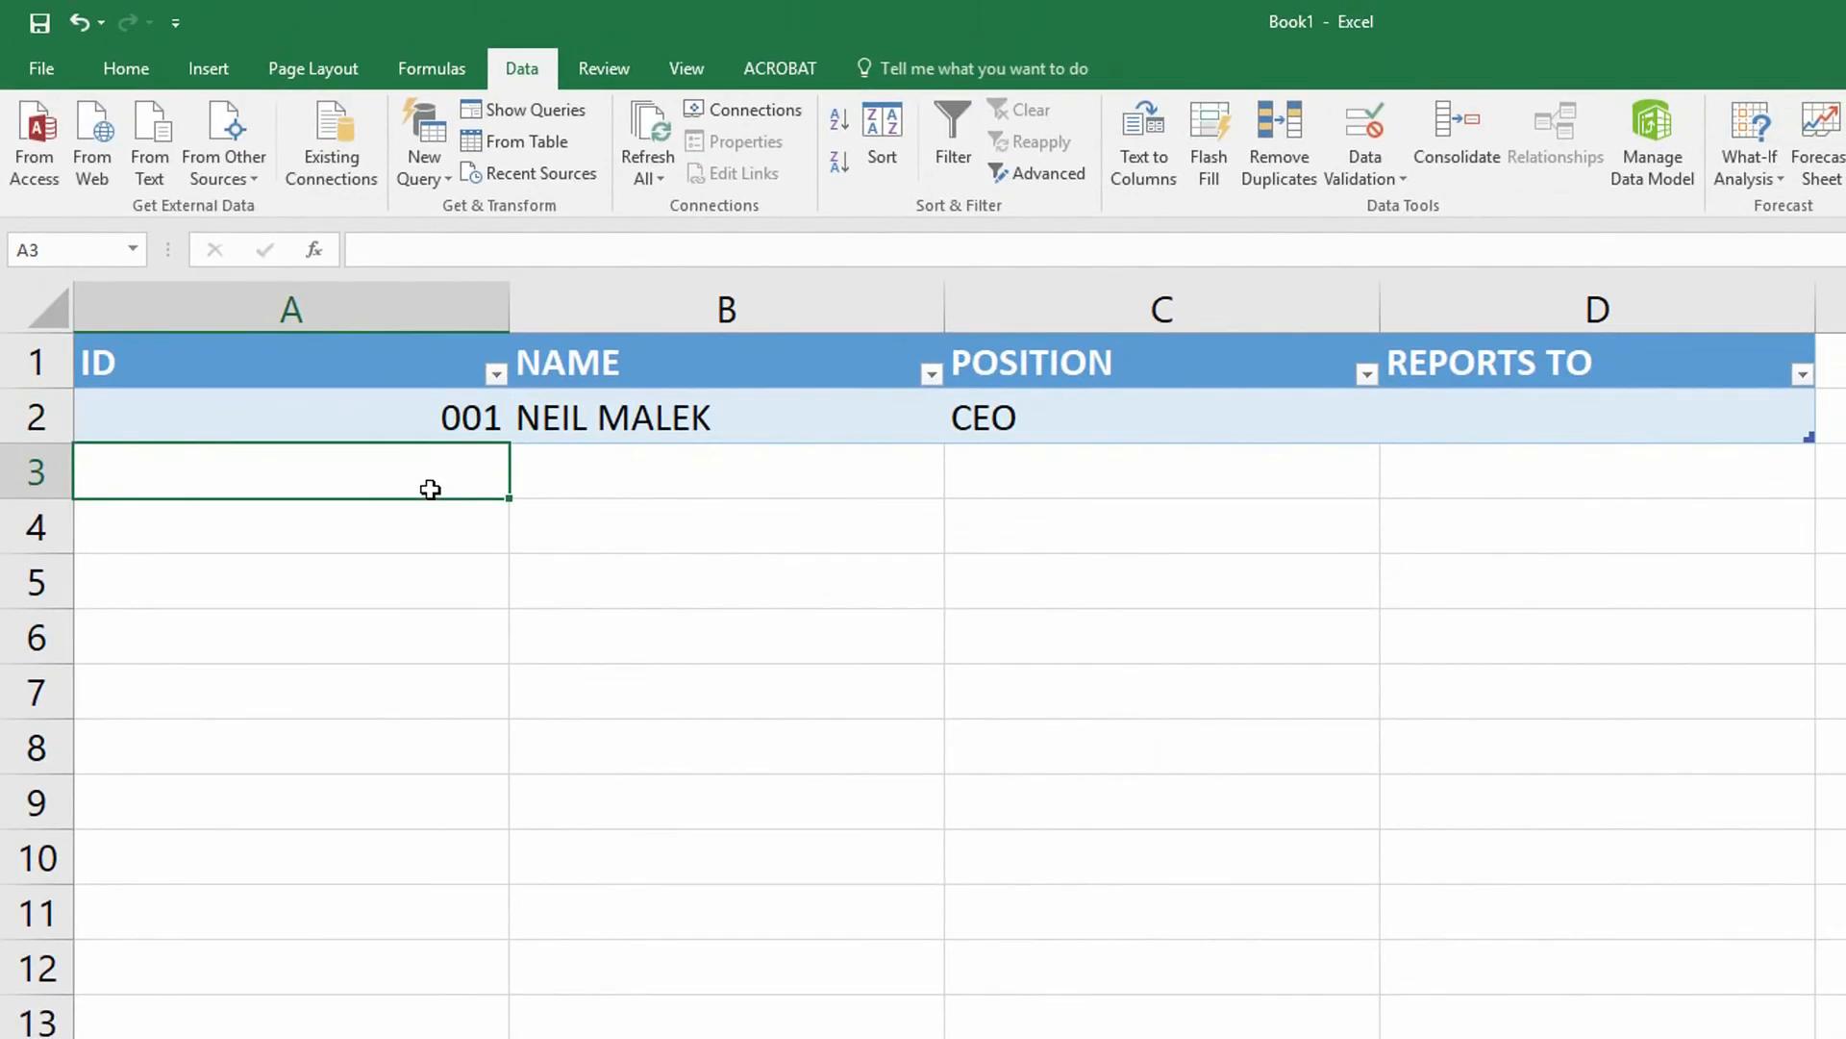
text(2)
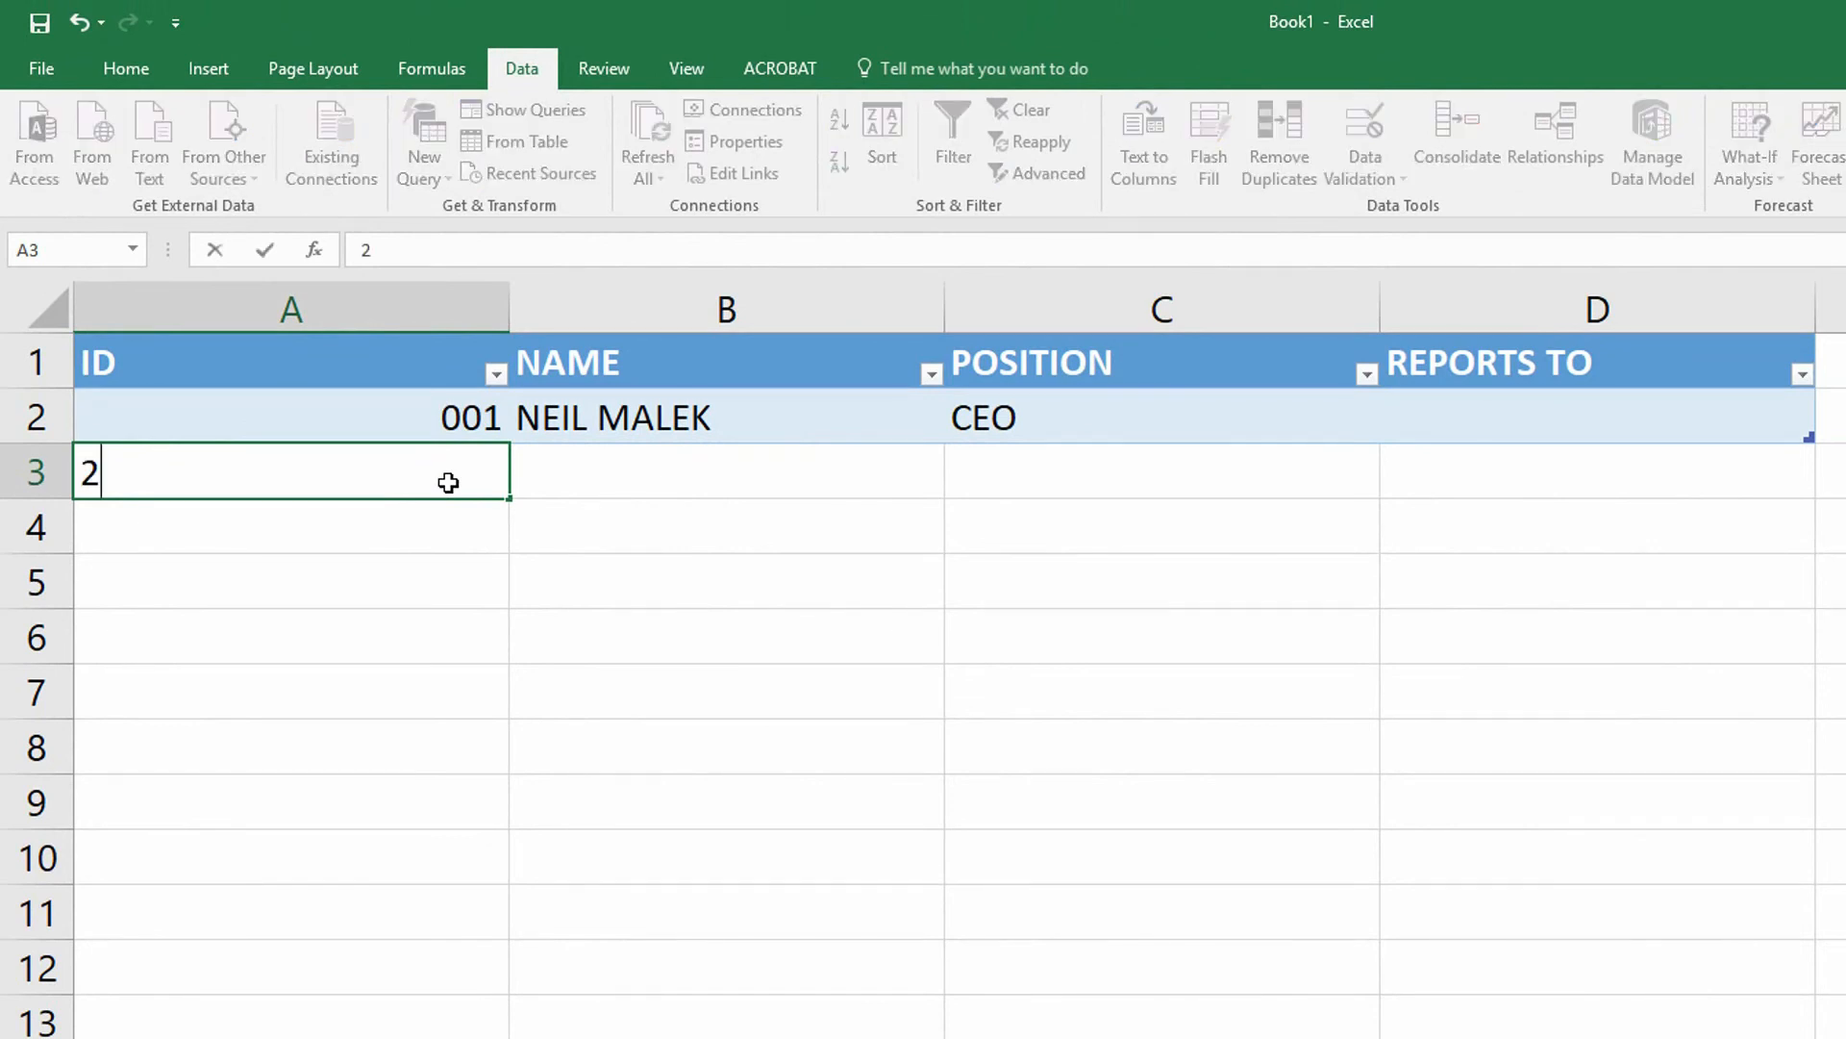
key(Tab)
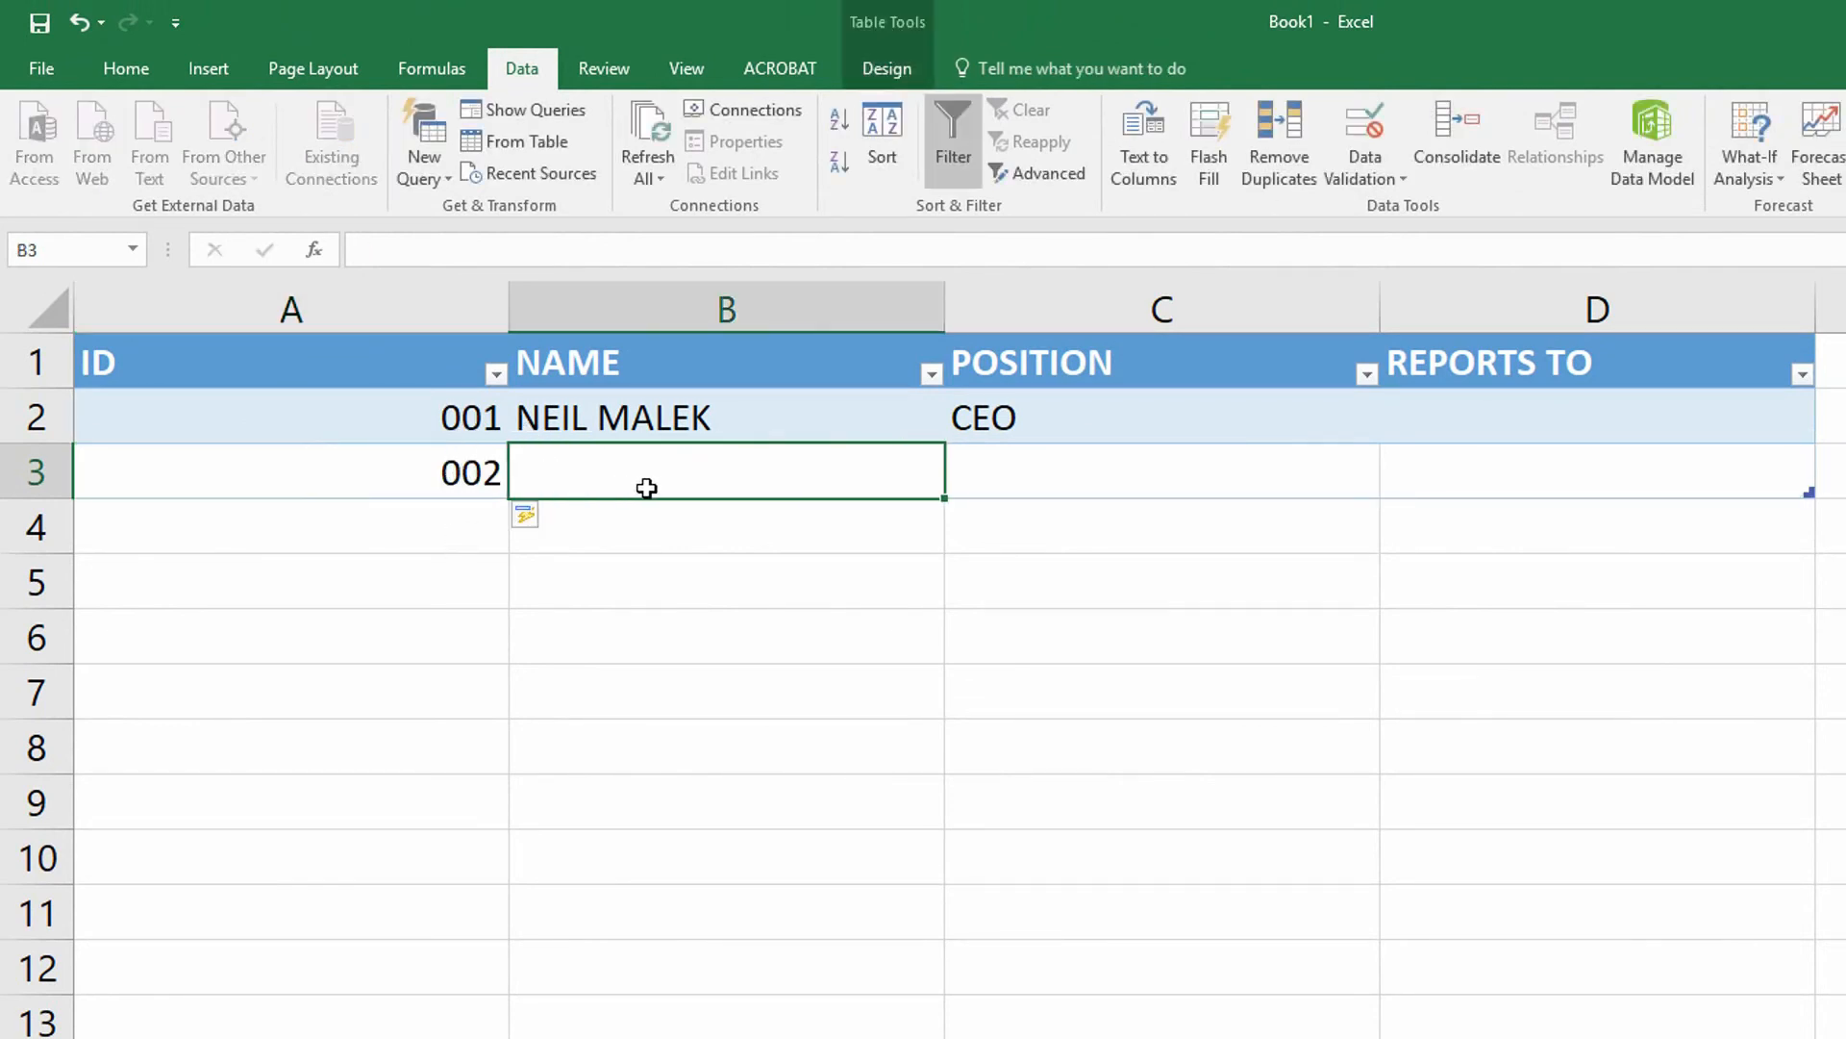
key(Caps_Lock)
text(CARA ANDERSON)
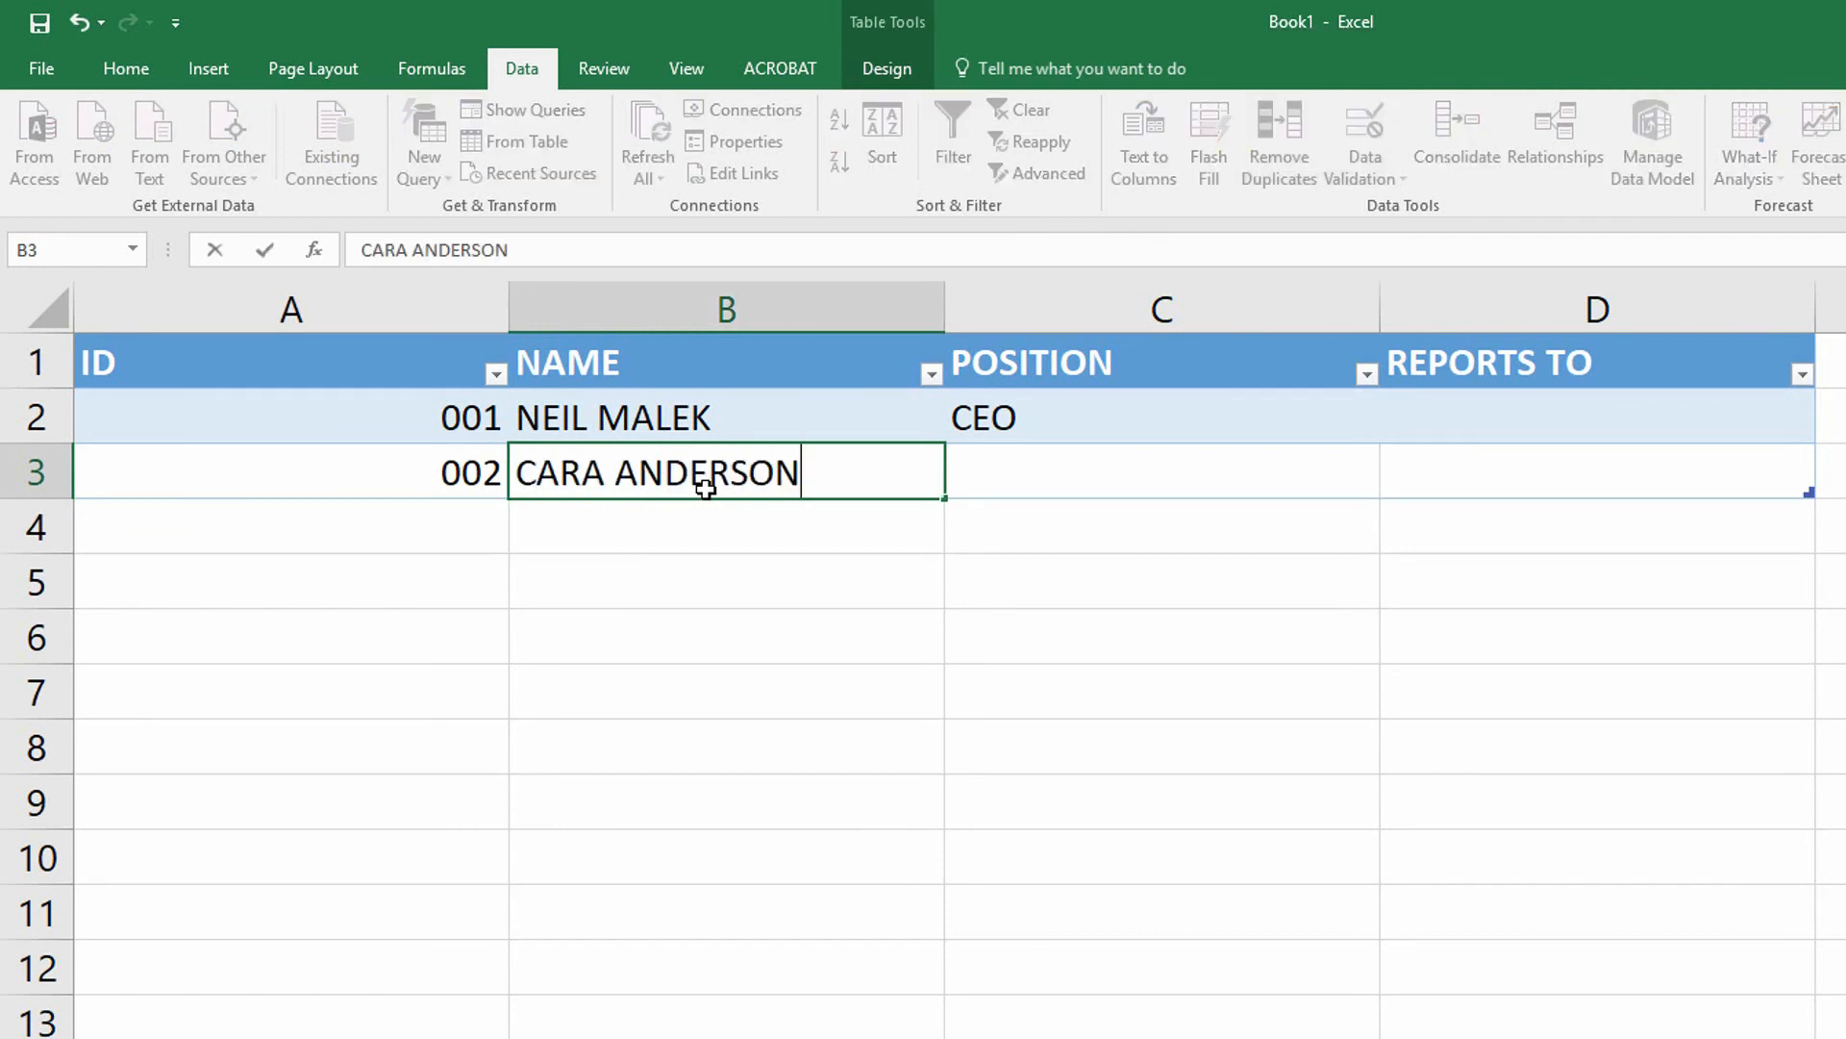
key(Tab)
text(CTO)
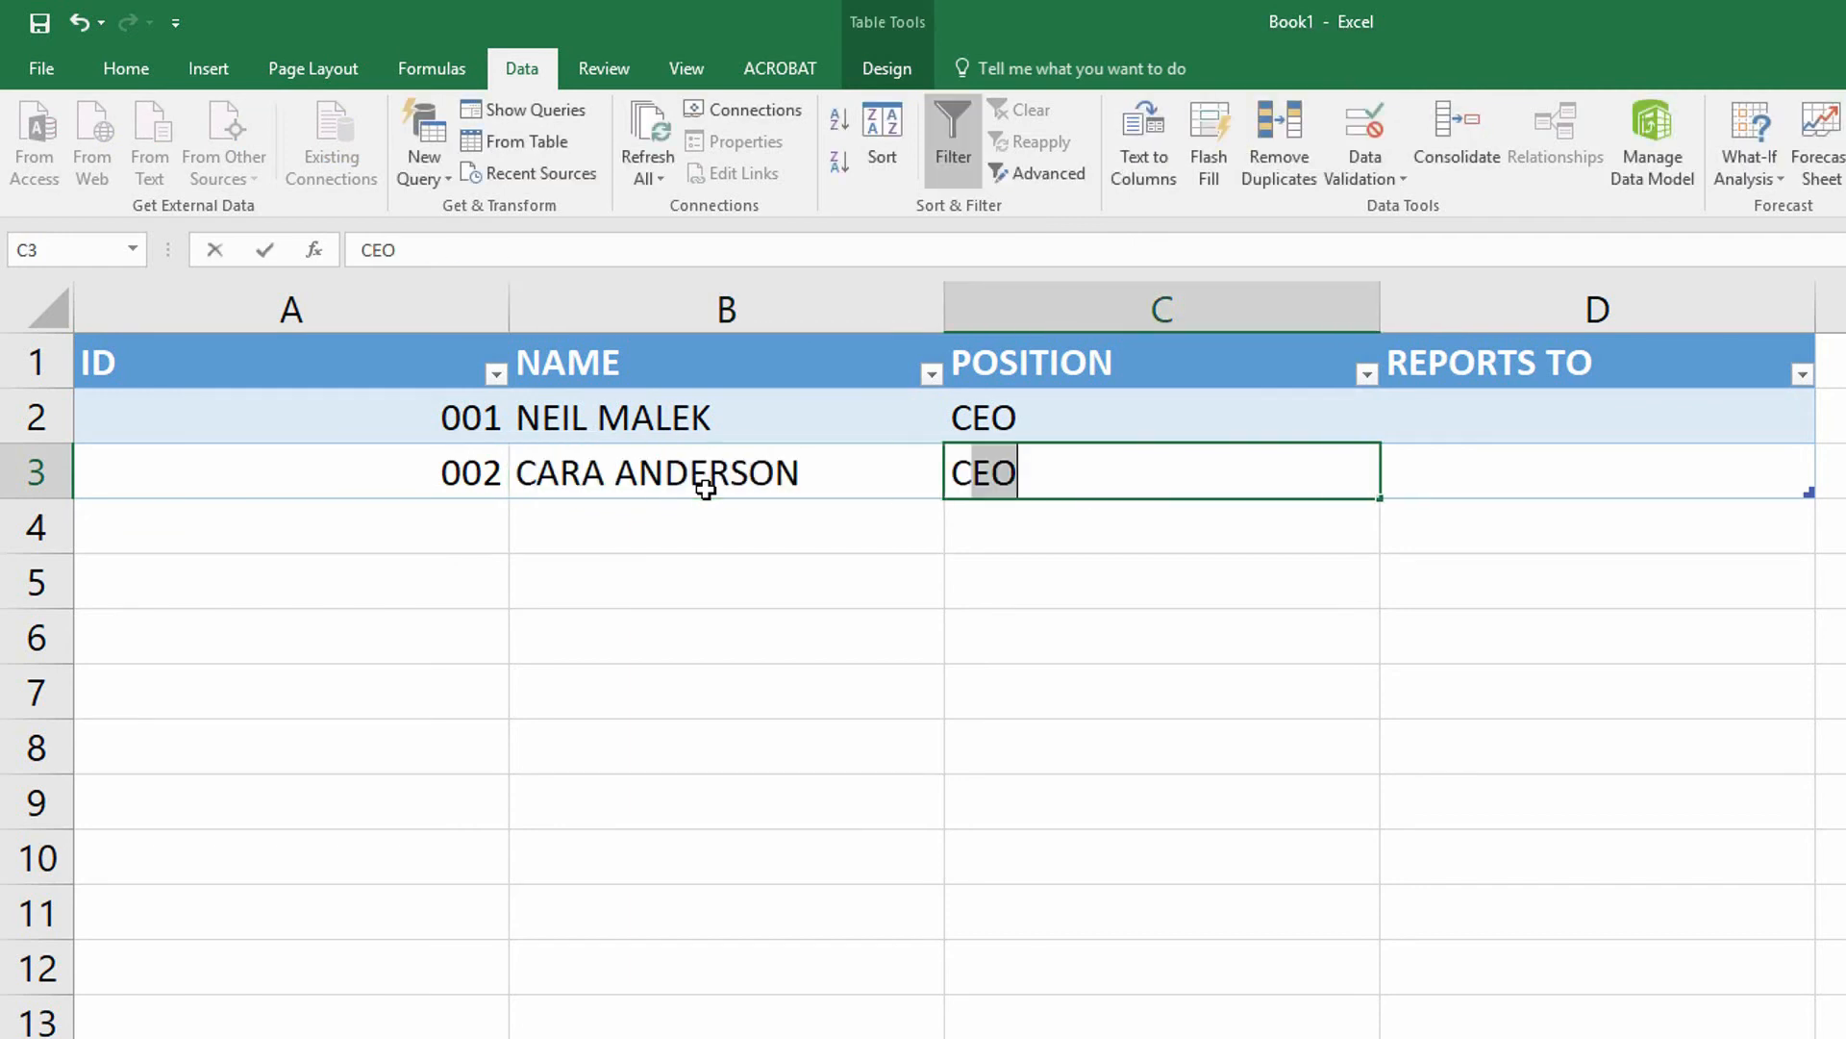
key(Tab)
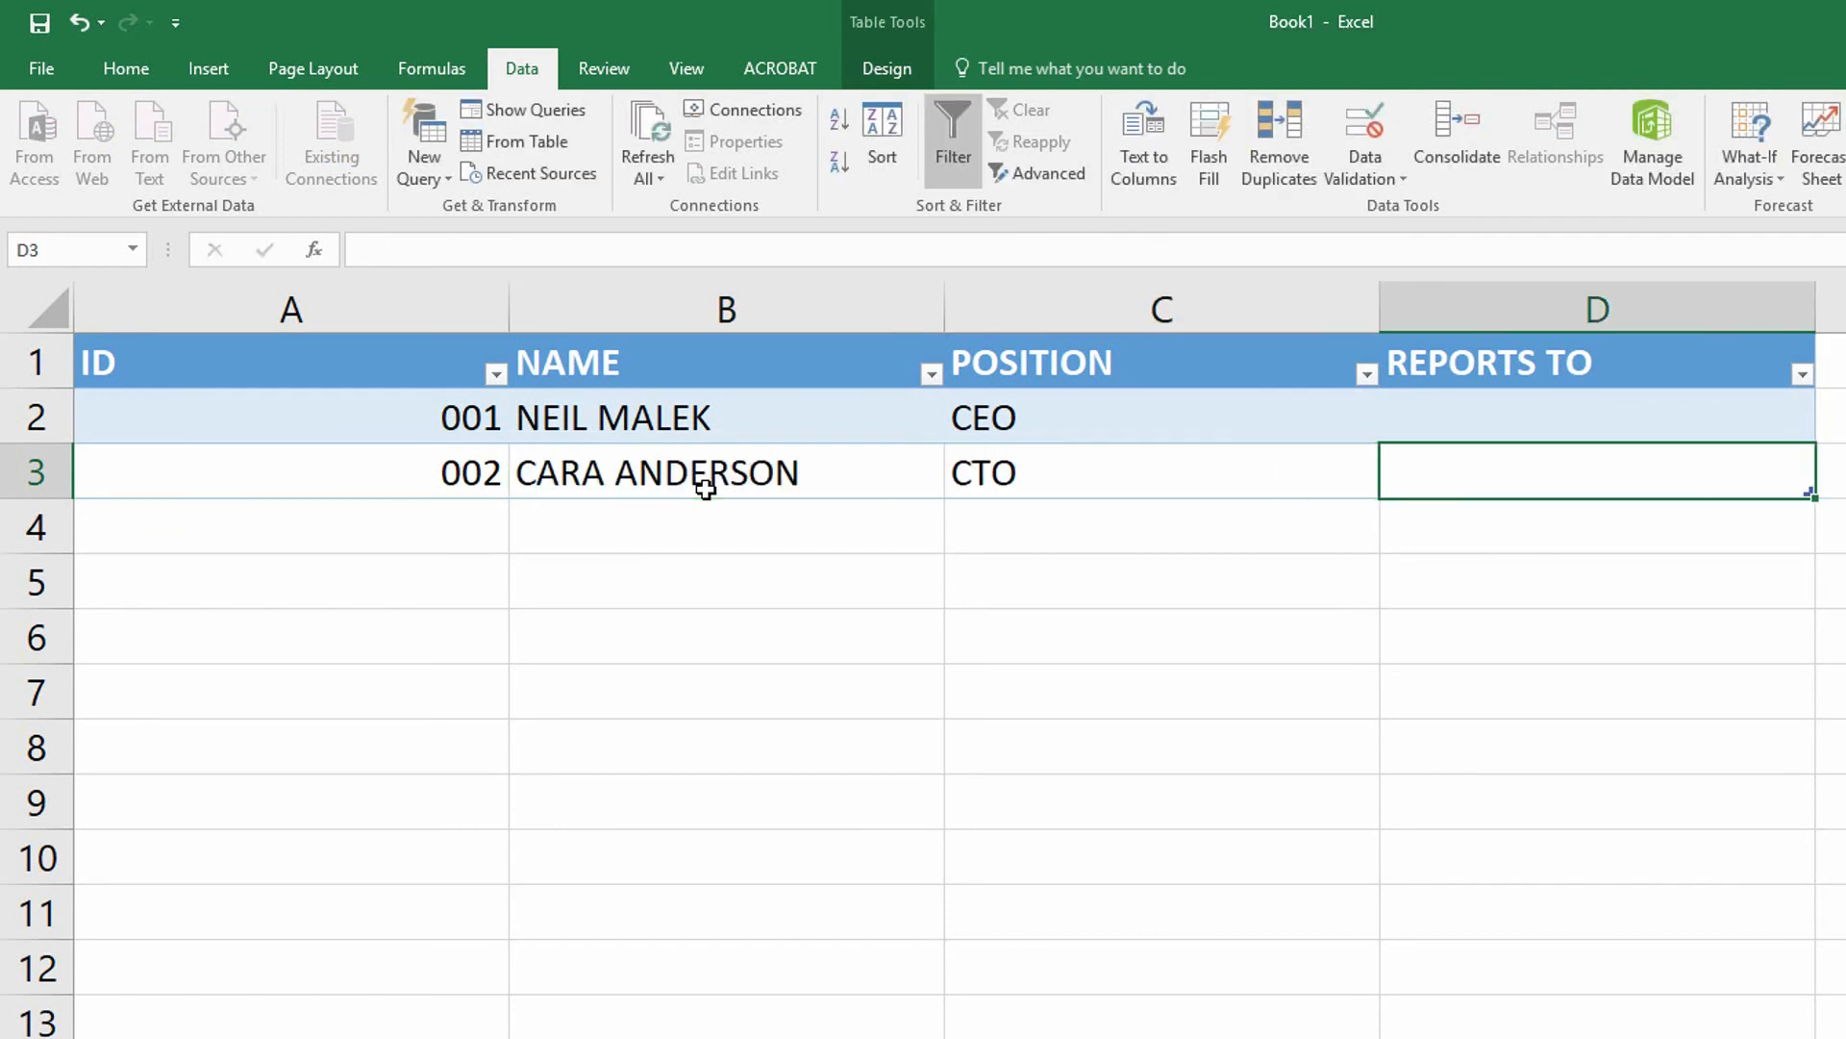
text(001)
key(Return)
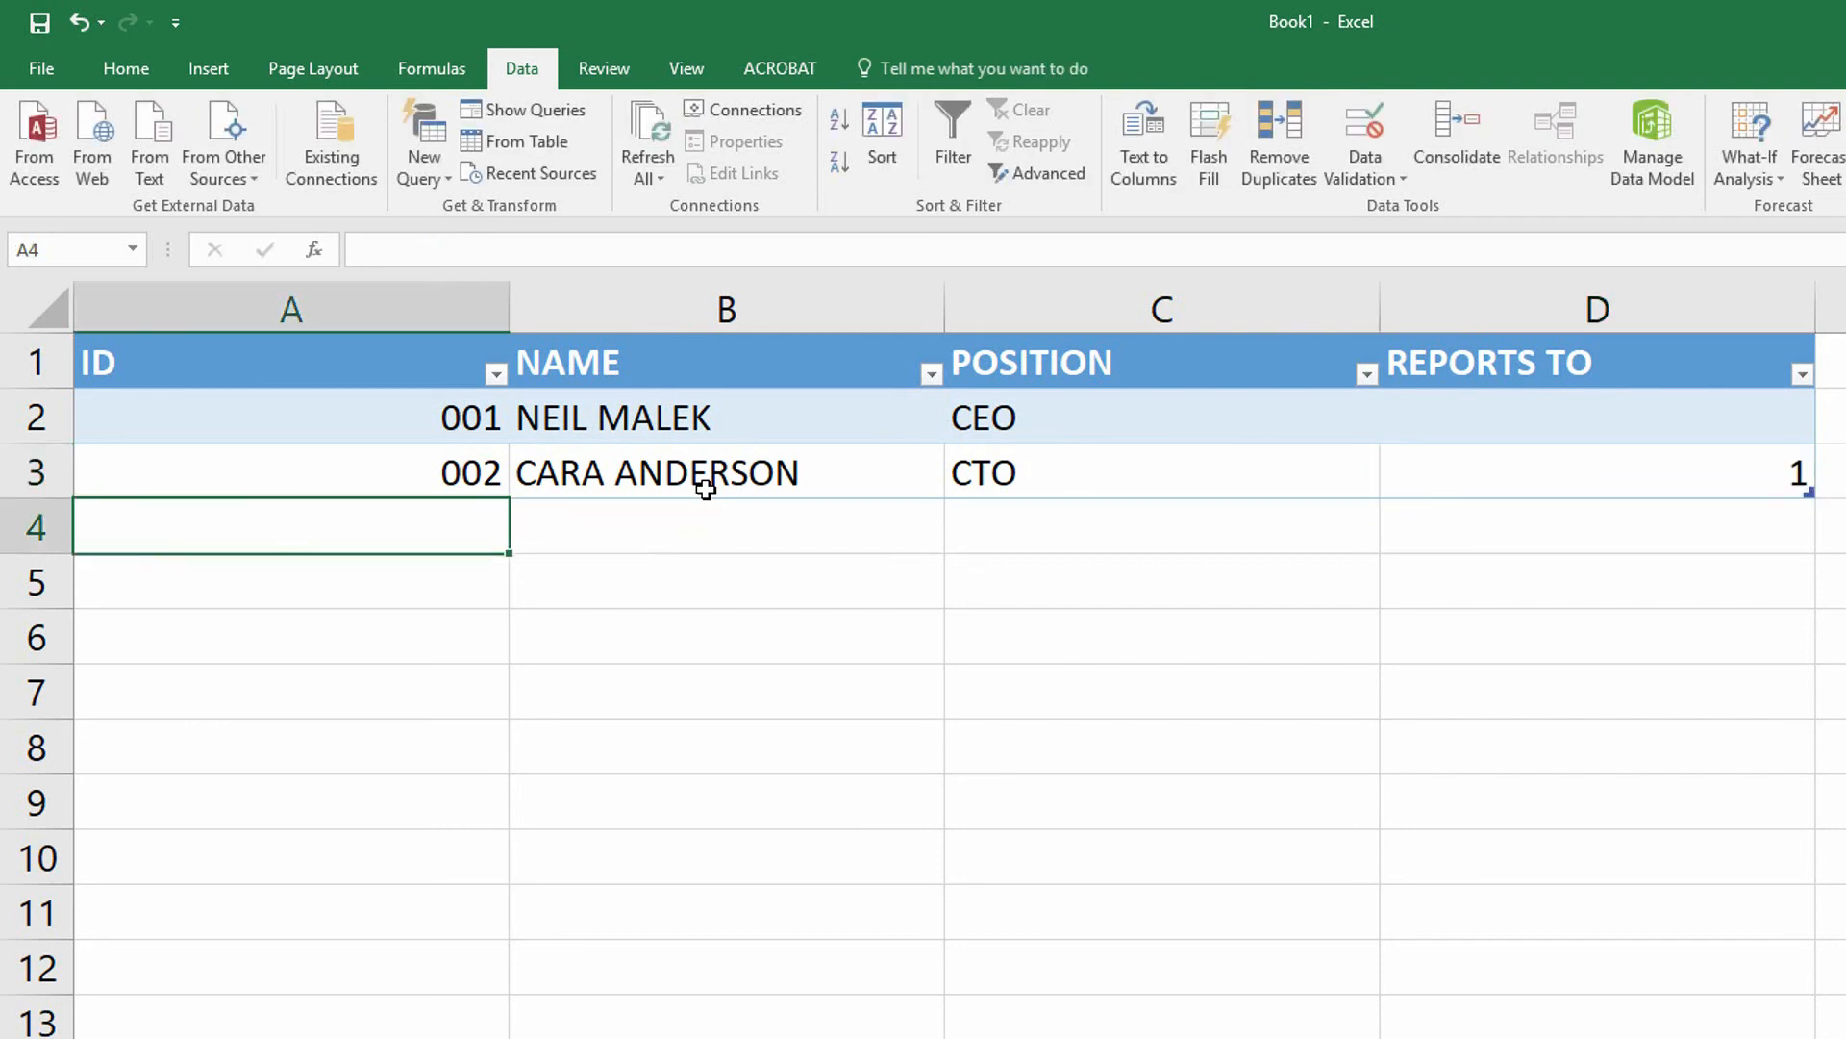
Test the validation by trying to enter the duplicate ID 2 in cell A4, and choose to retry
text(2)
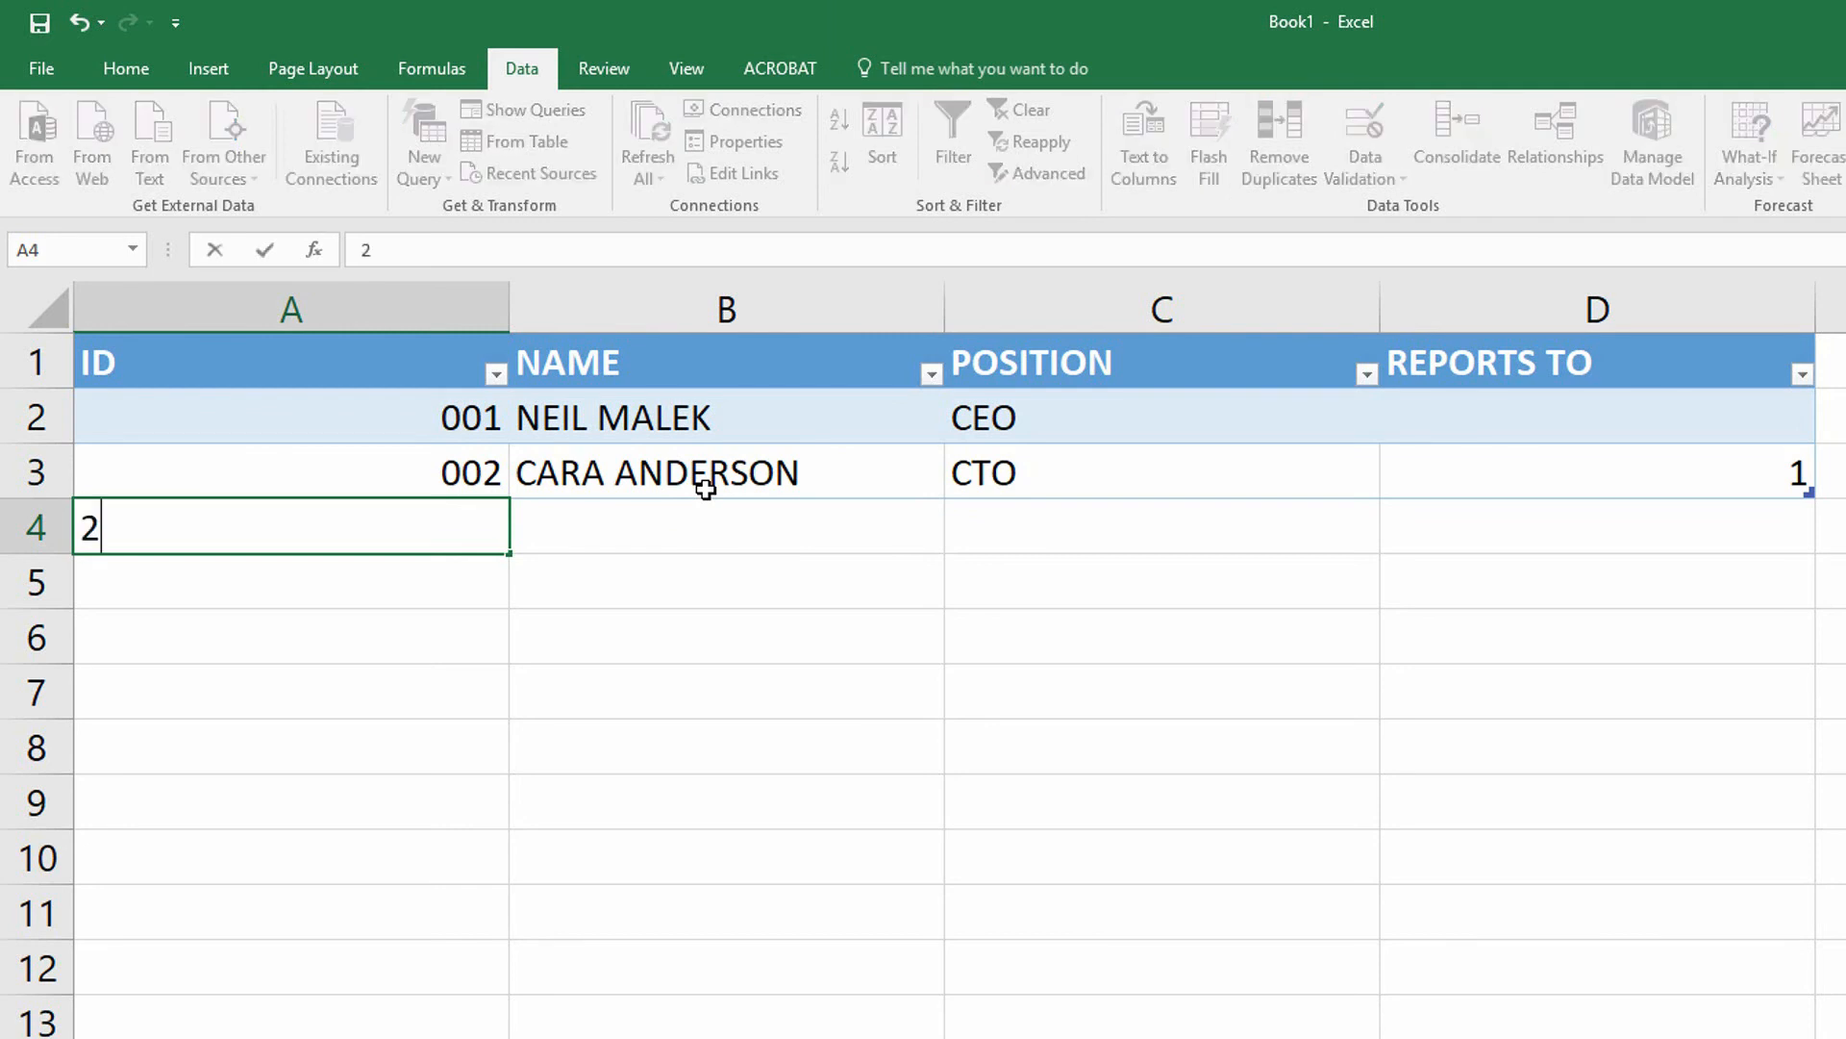
key(Return)
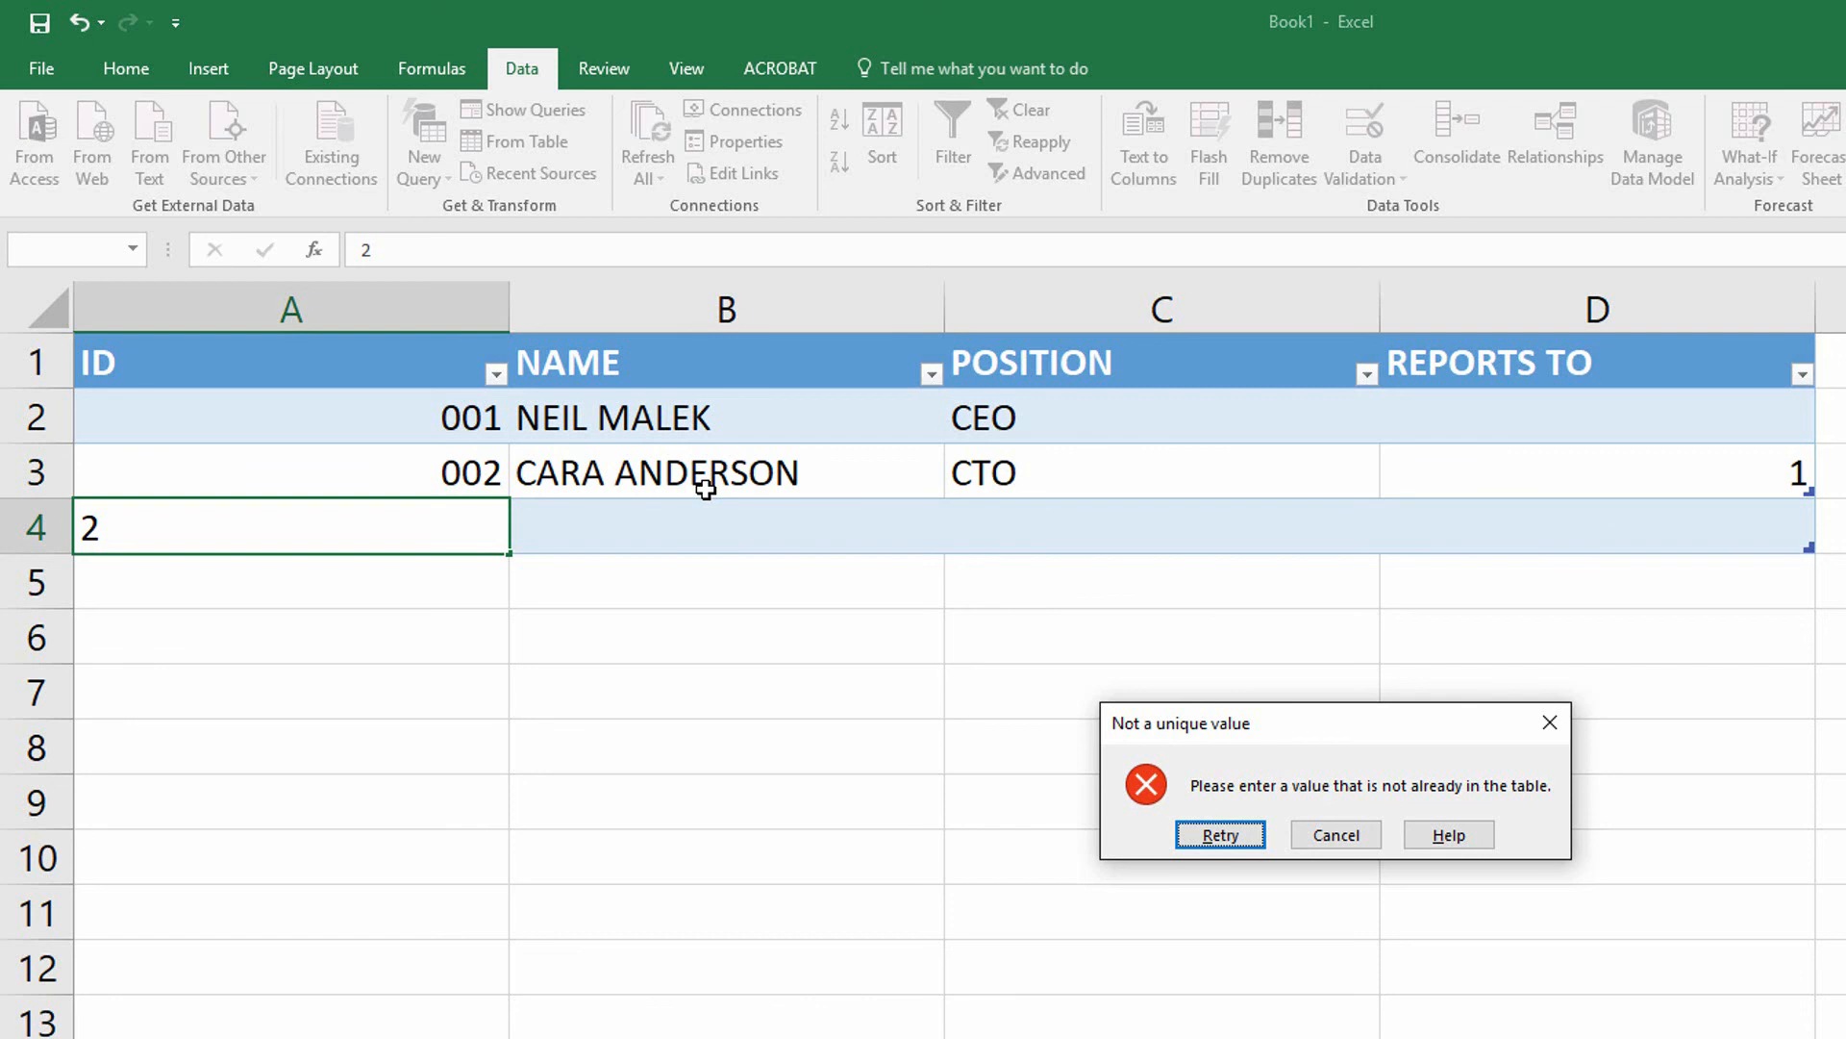
key(Return)
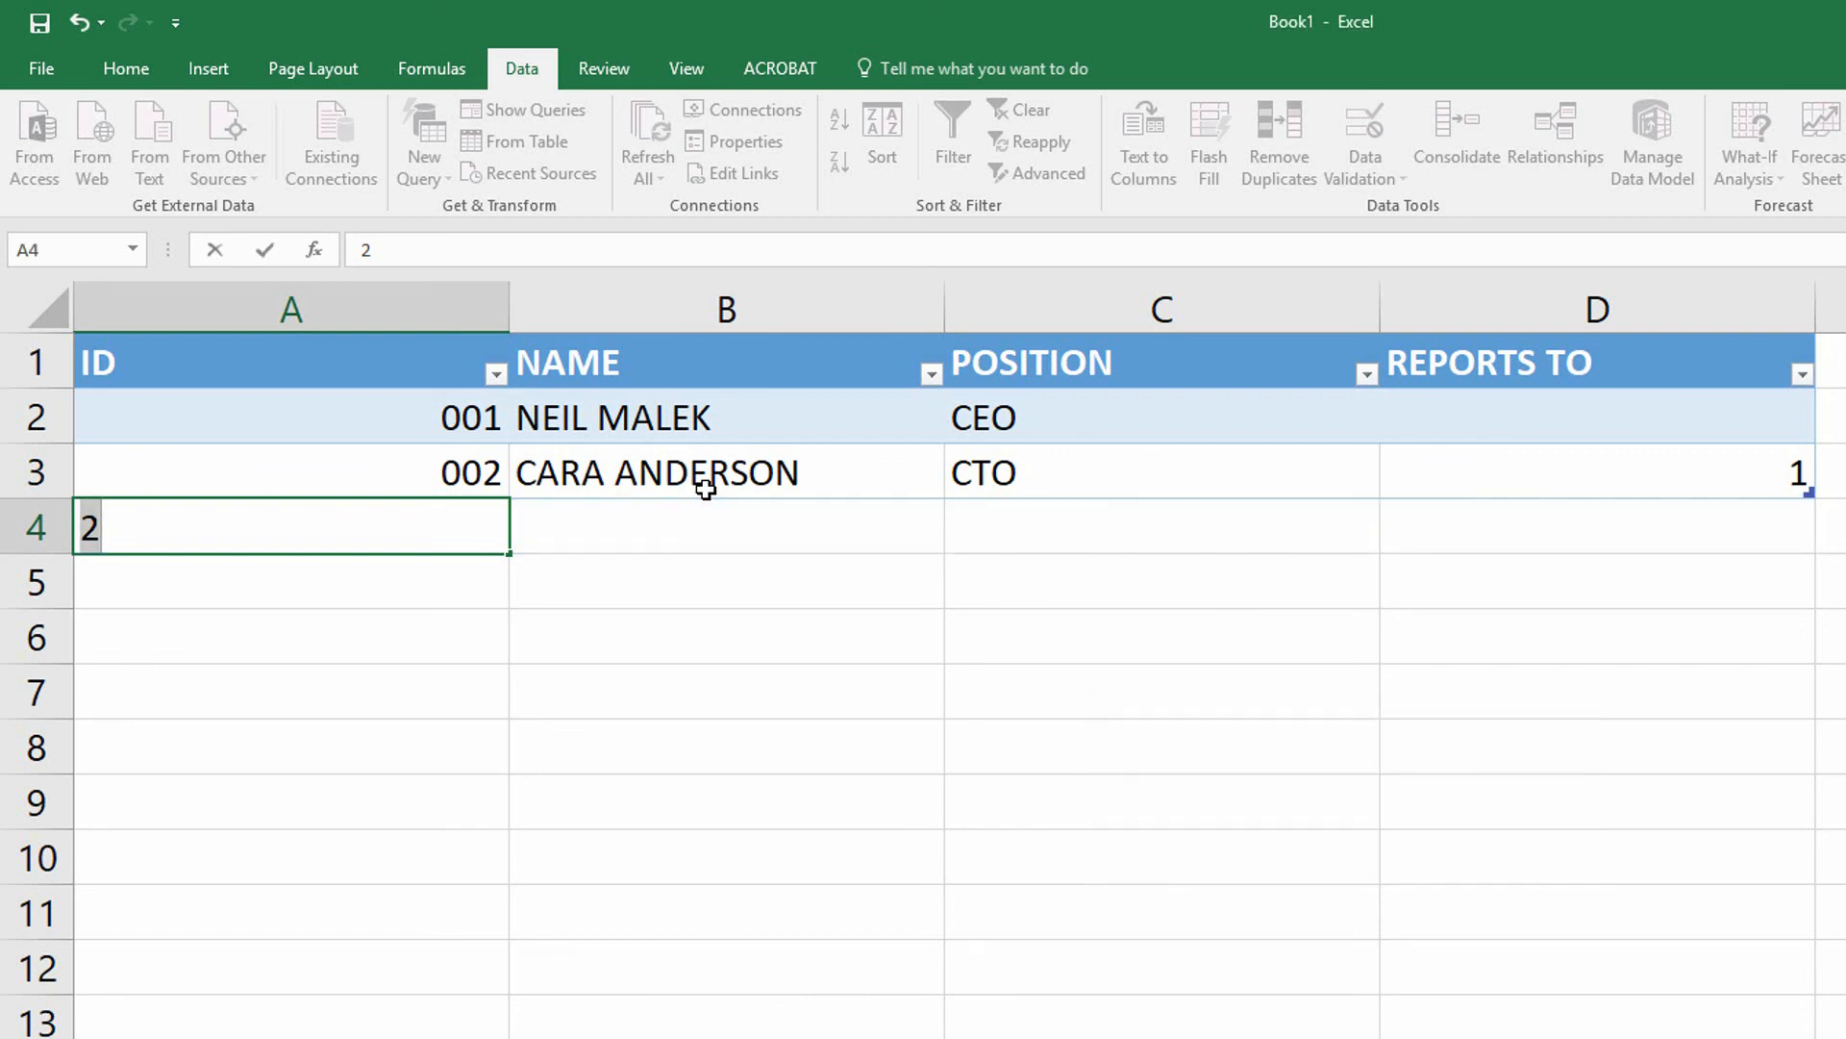
Complete row 4 with ID 3, the employee's full name, position CFO and 1 under REPORTS TO
text(3)
key(Tab)
text(BEN)
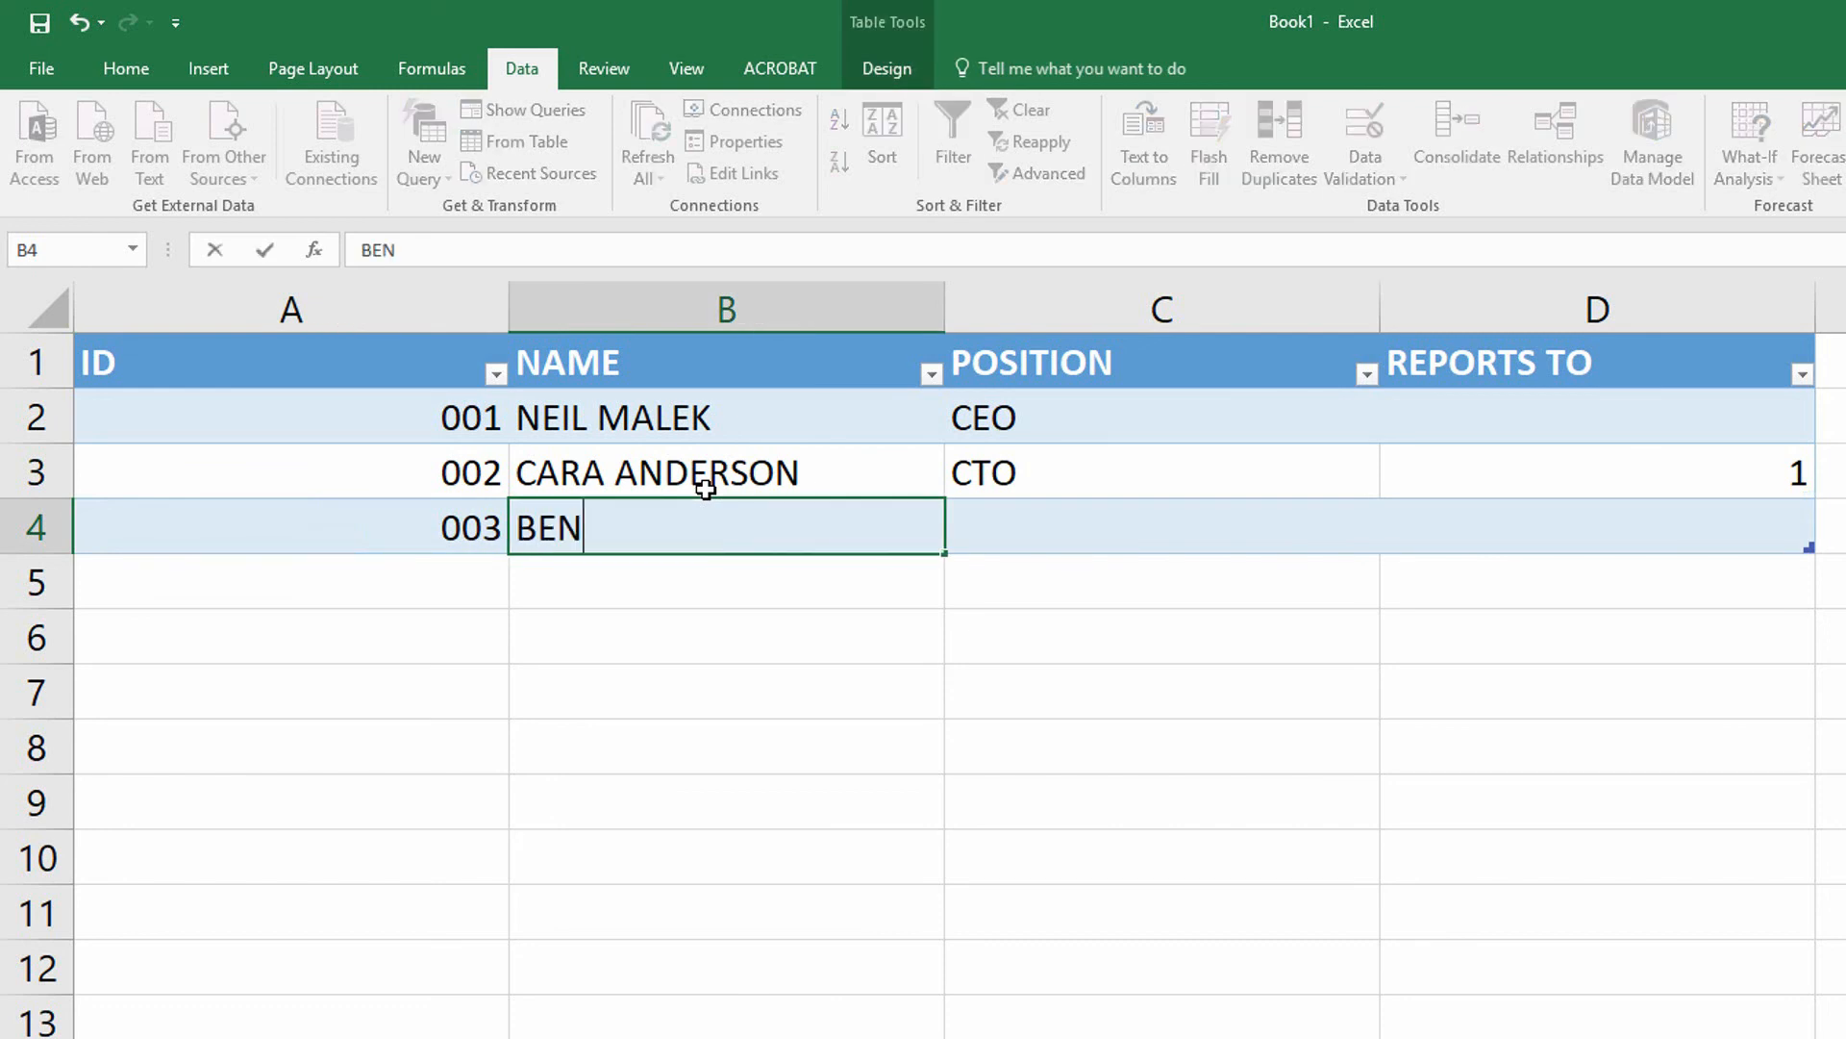
text(JAMIN RUSSELL)
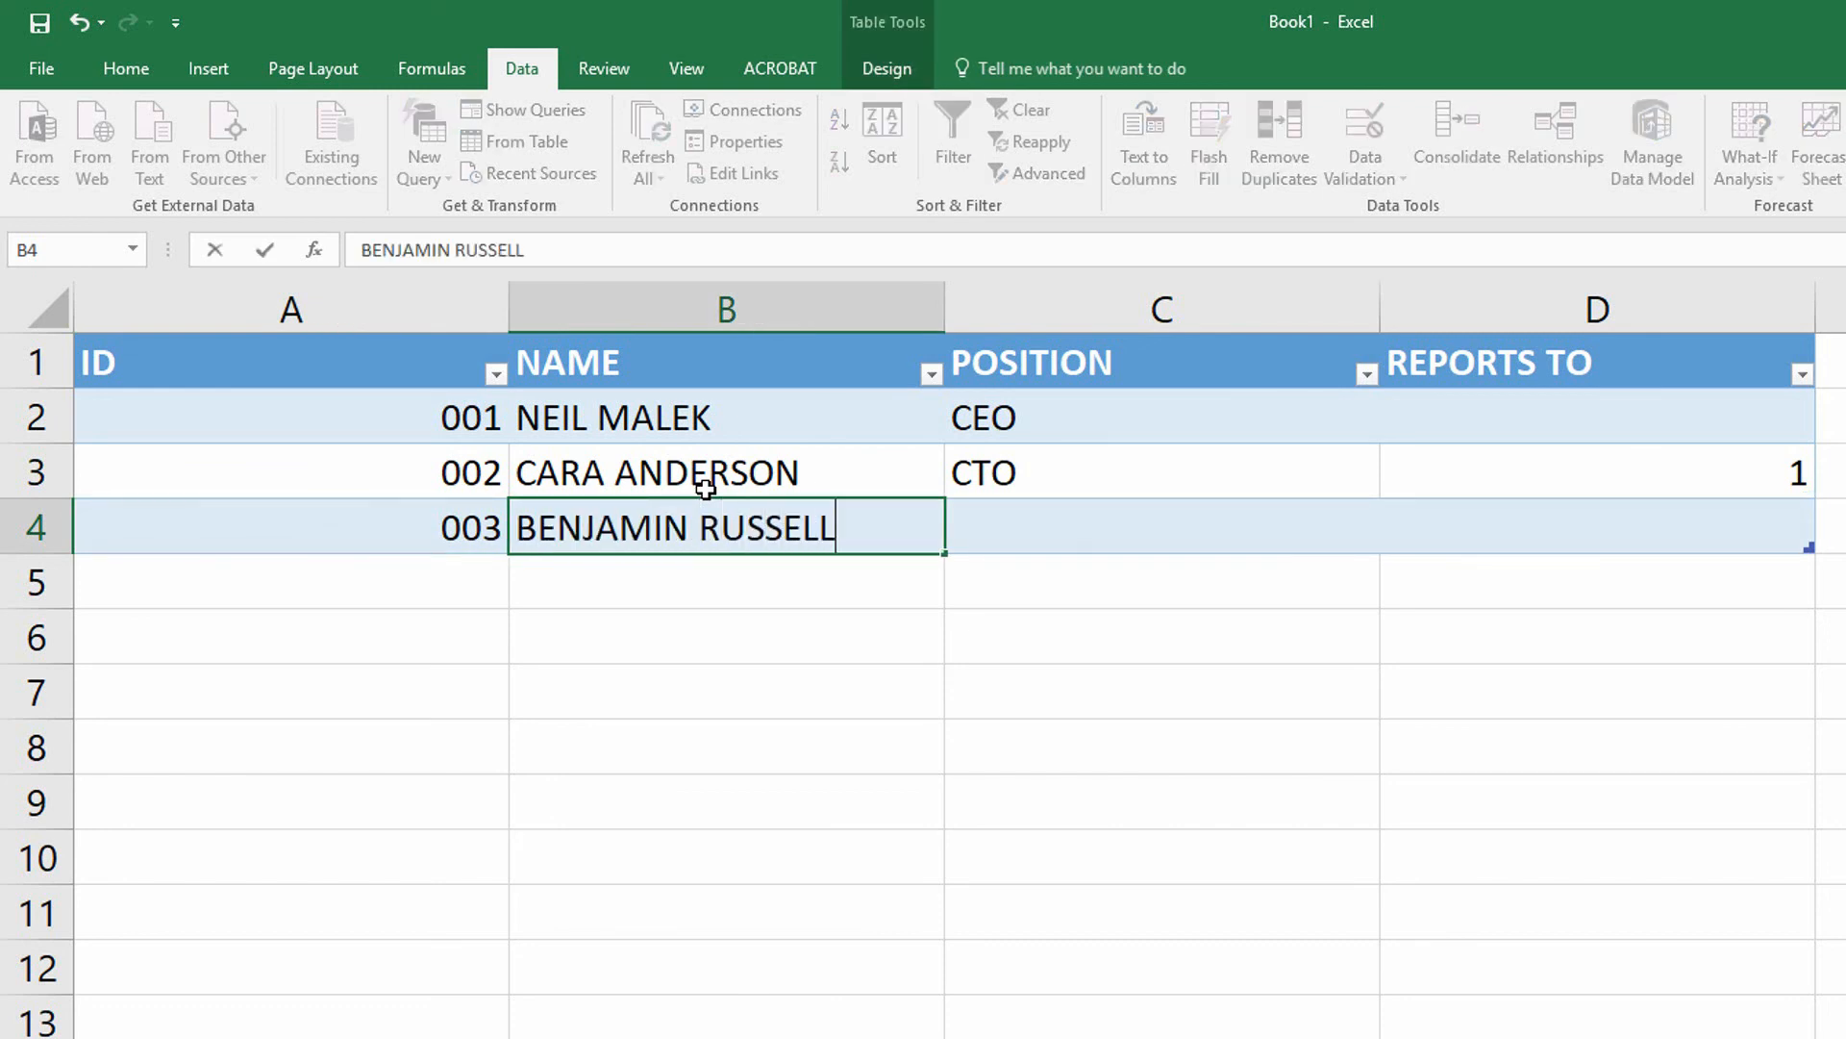
key(Tab)
text(CD)
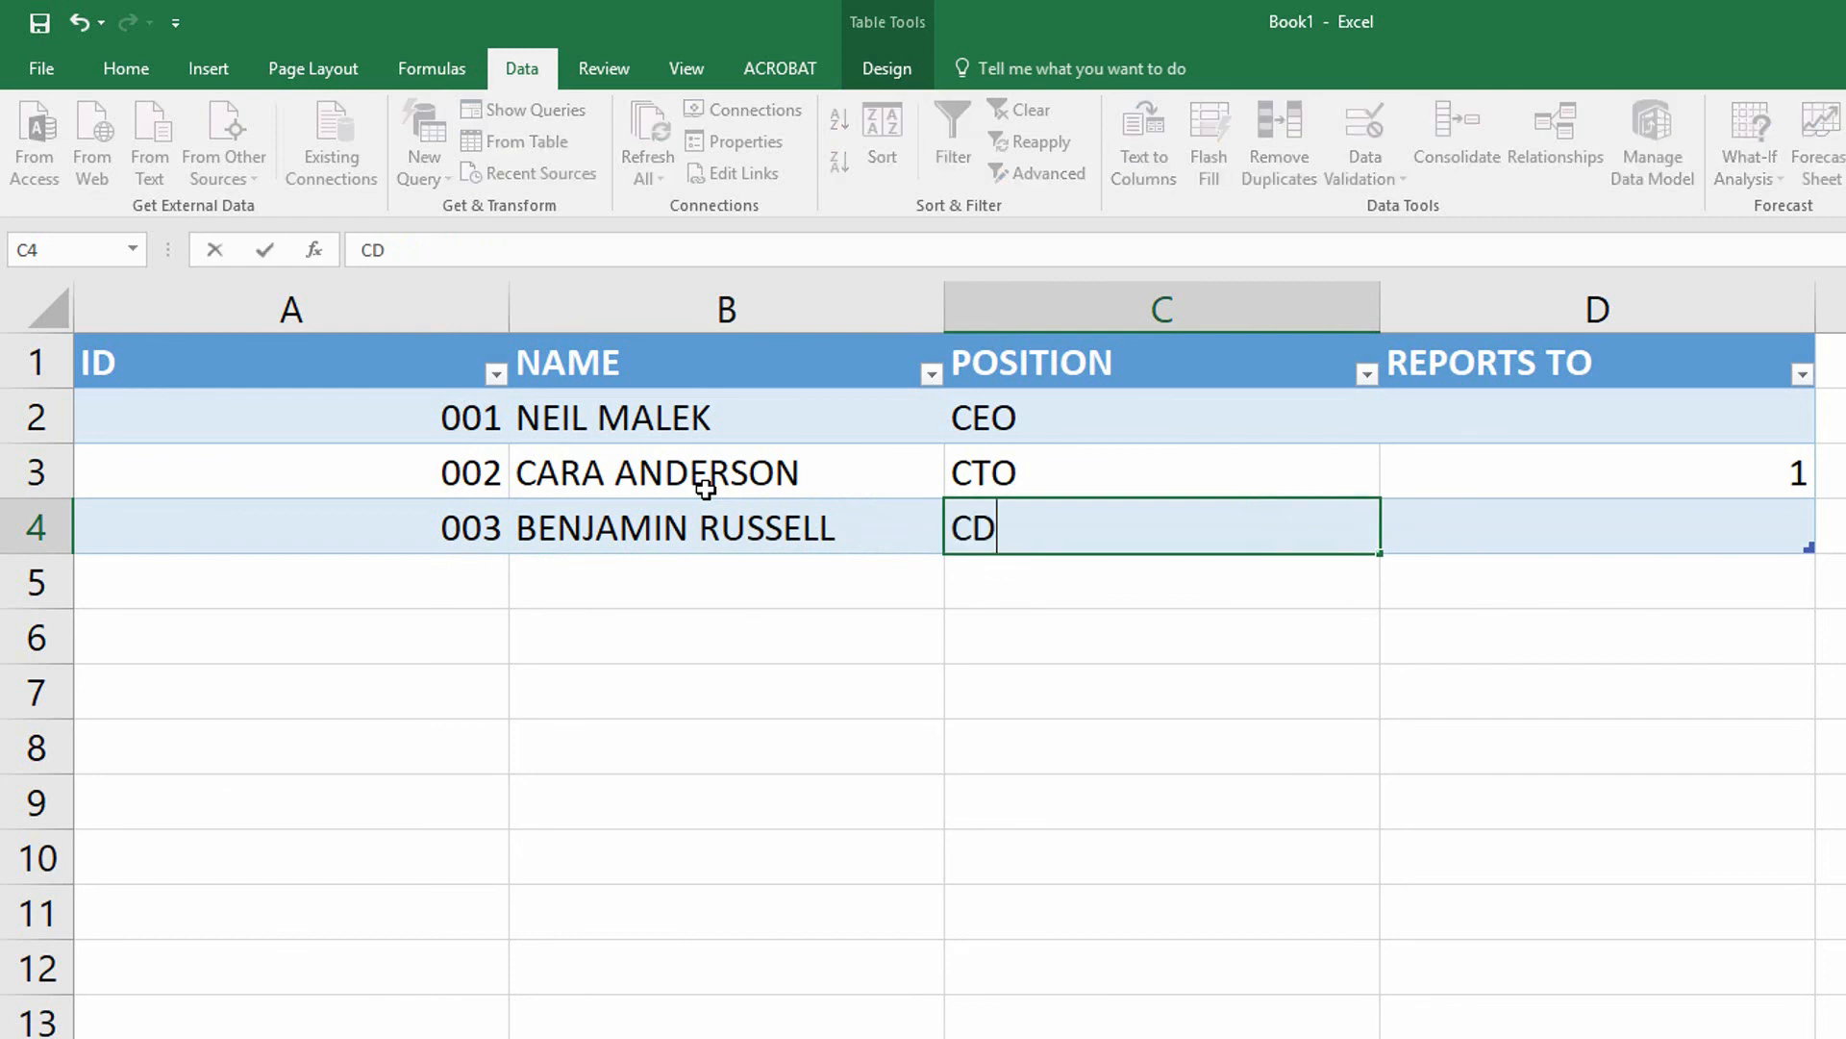
key(BackSpace)
text(FO)
key(Tab)
text(1)
key(Return)
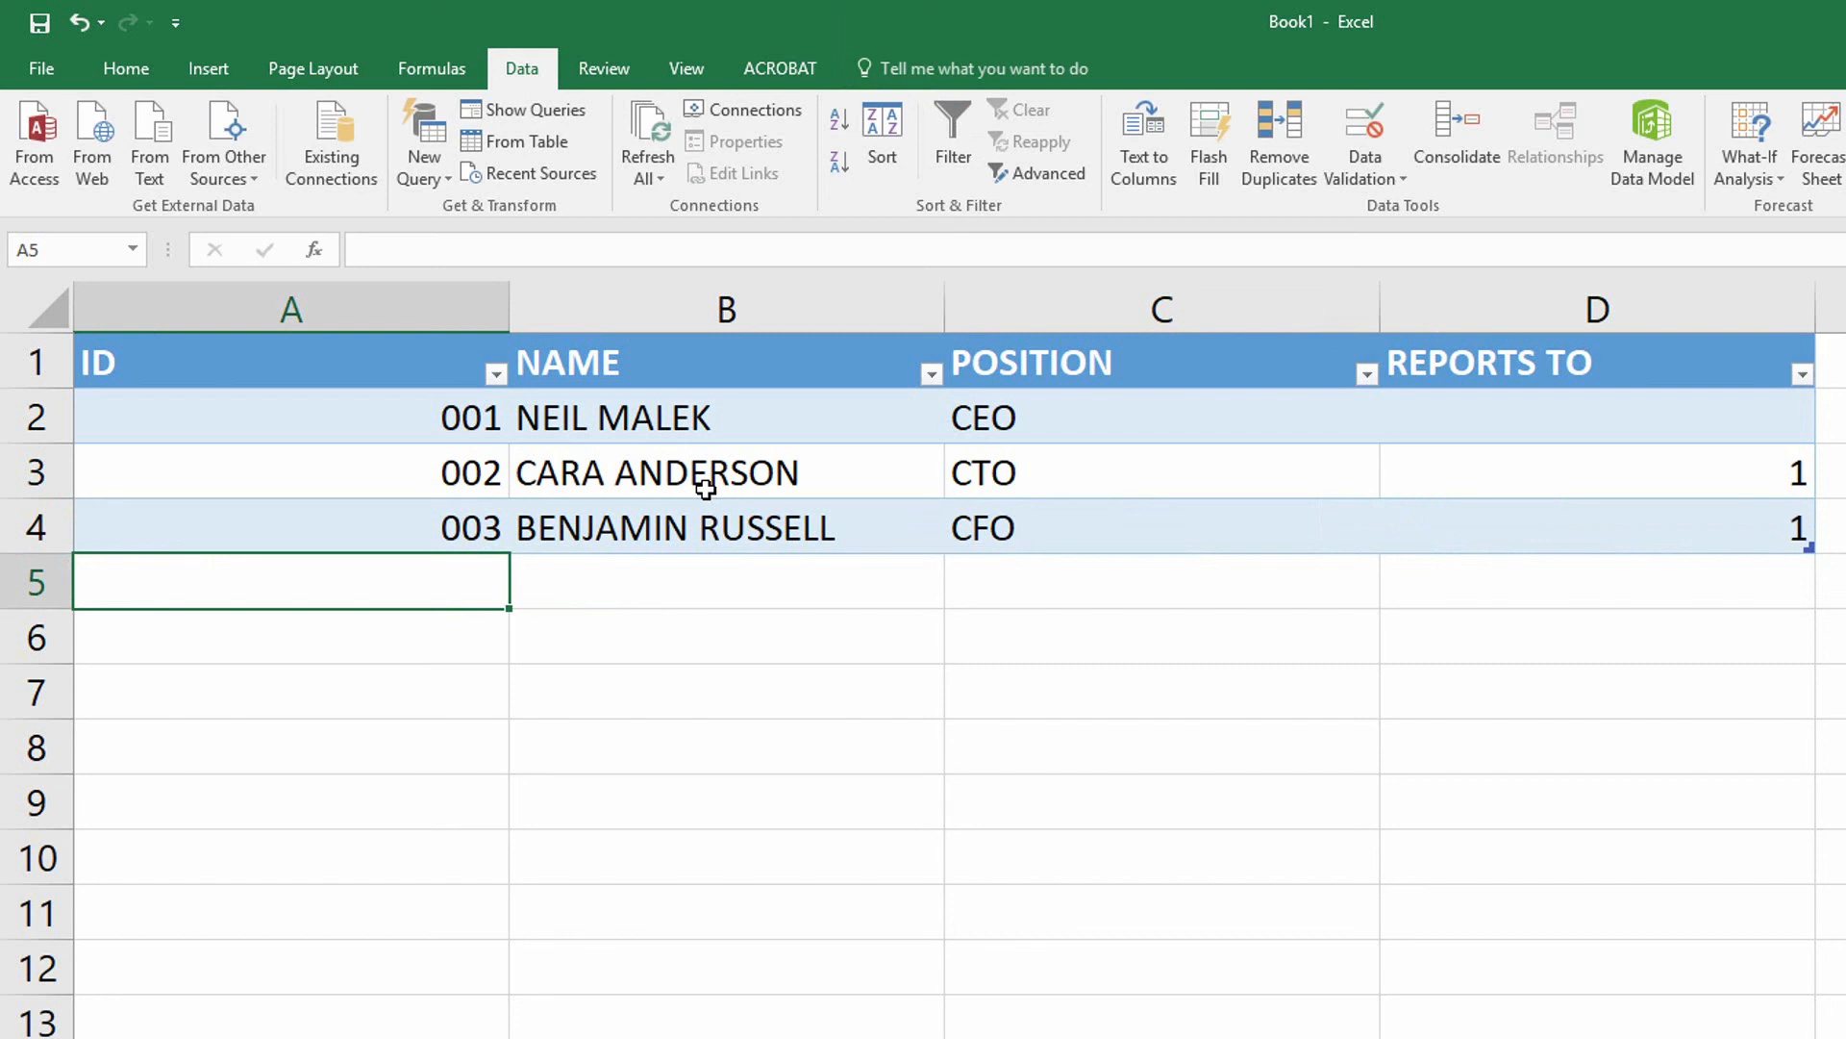
Test the validation in cell A5 by trying the duplicate IDs 3, 2 and 1, retrying after each
text(3)
key(Tab)
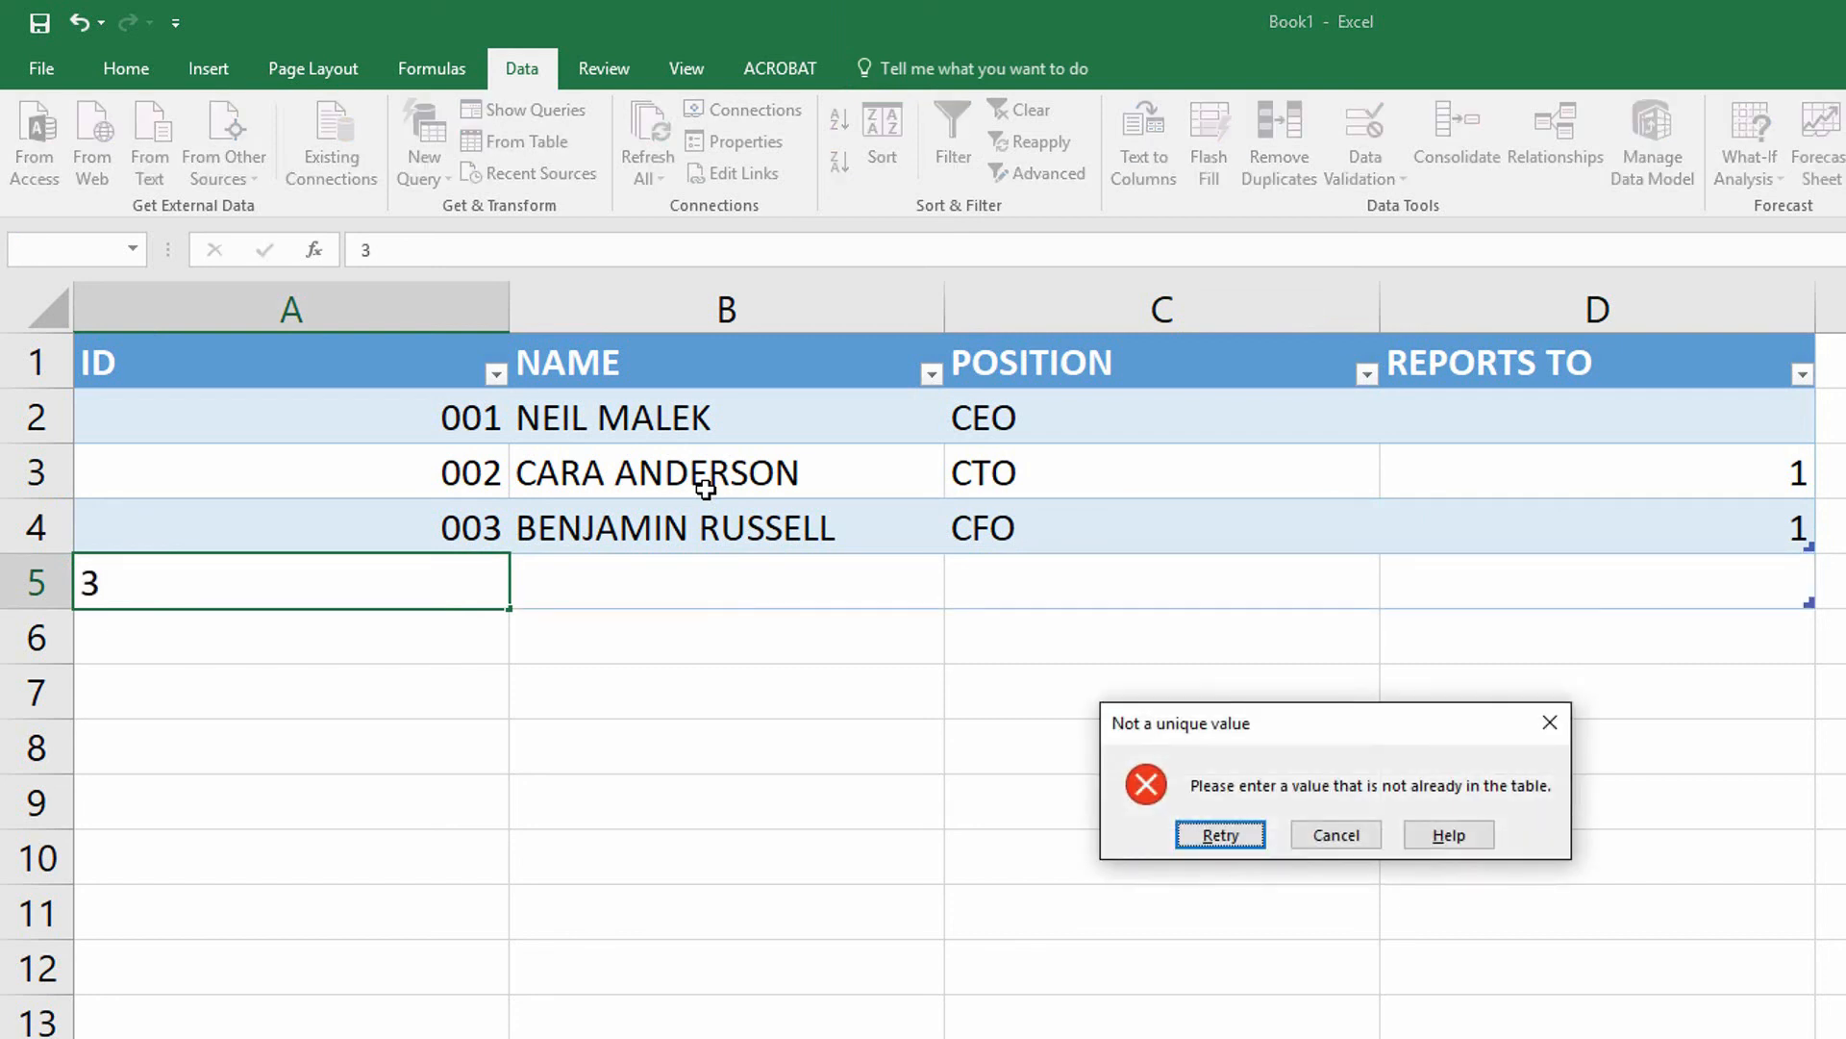
key(Return)
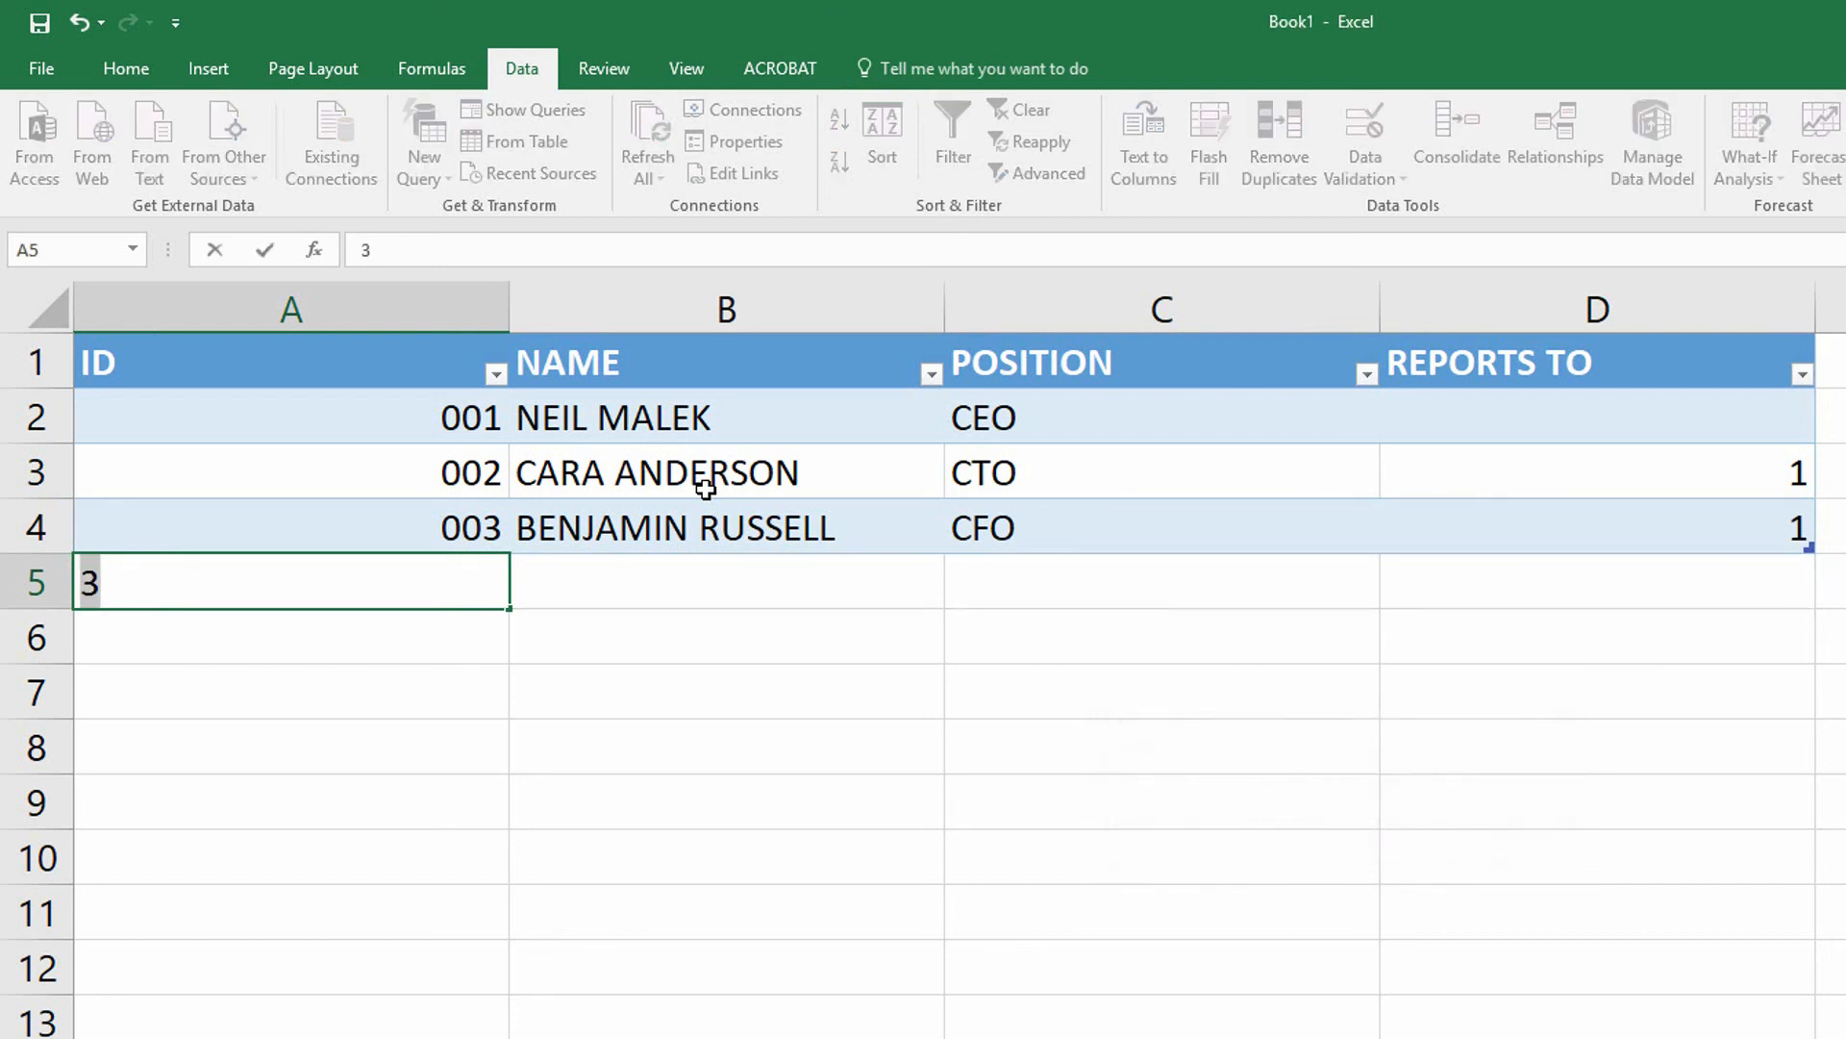
text(2)
key(Return)
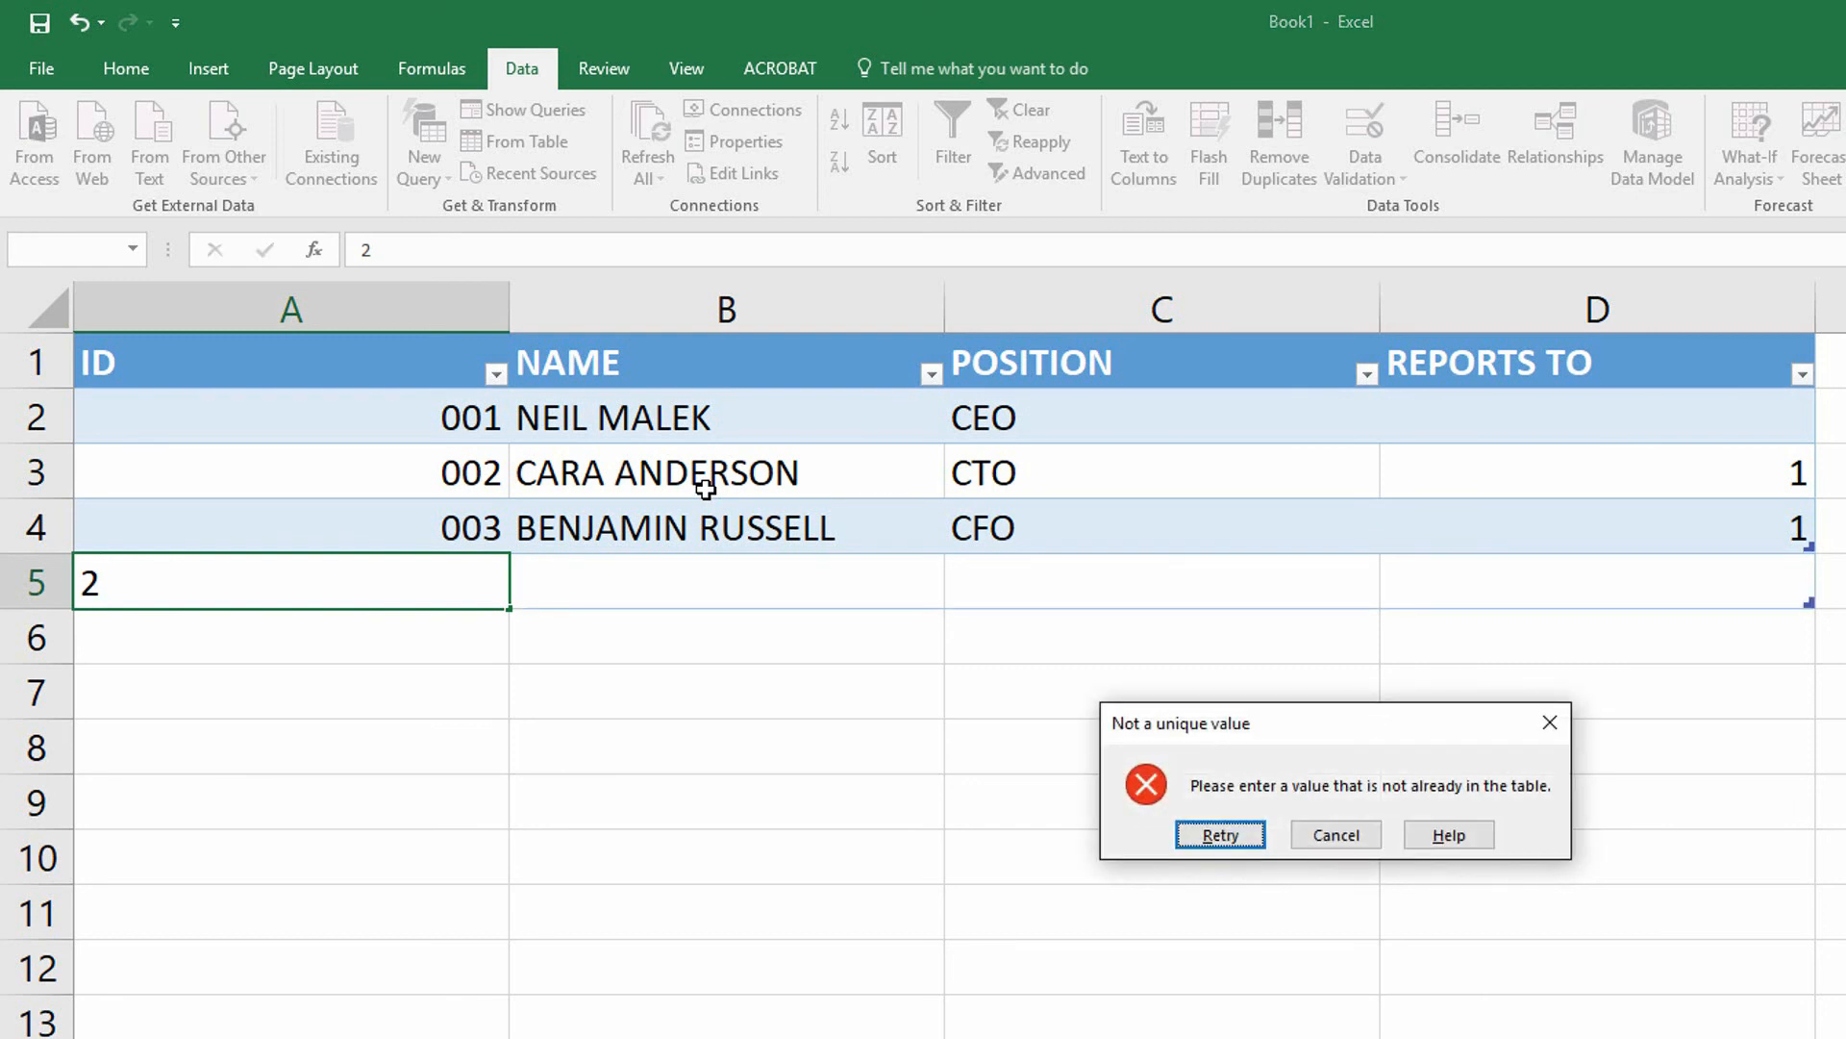
key(Return)
text(1)
key(Return)
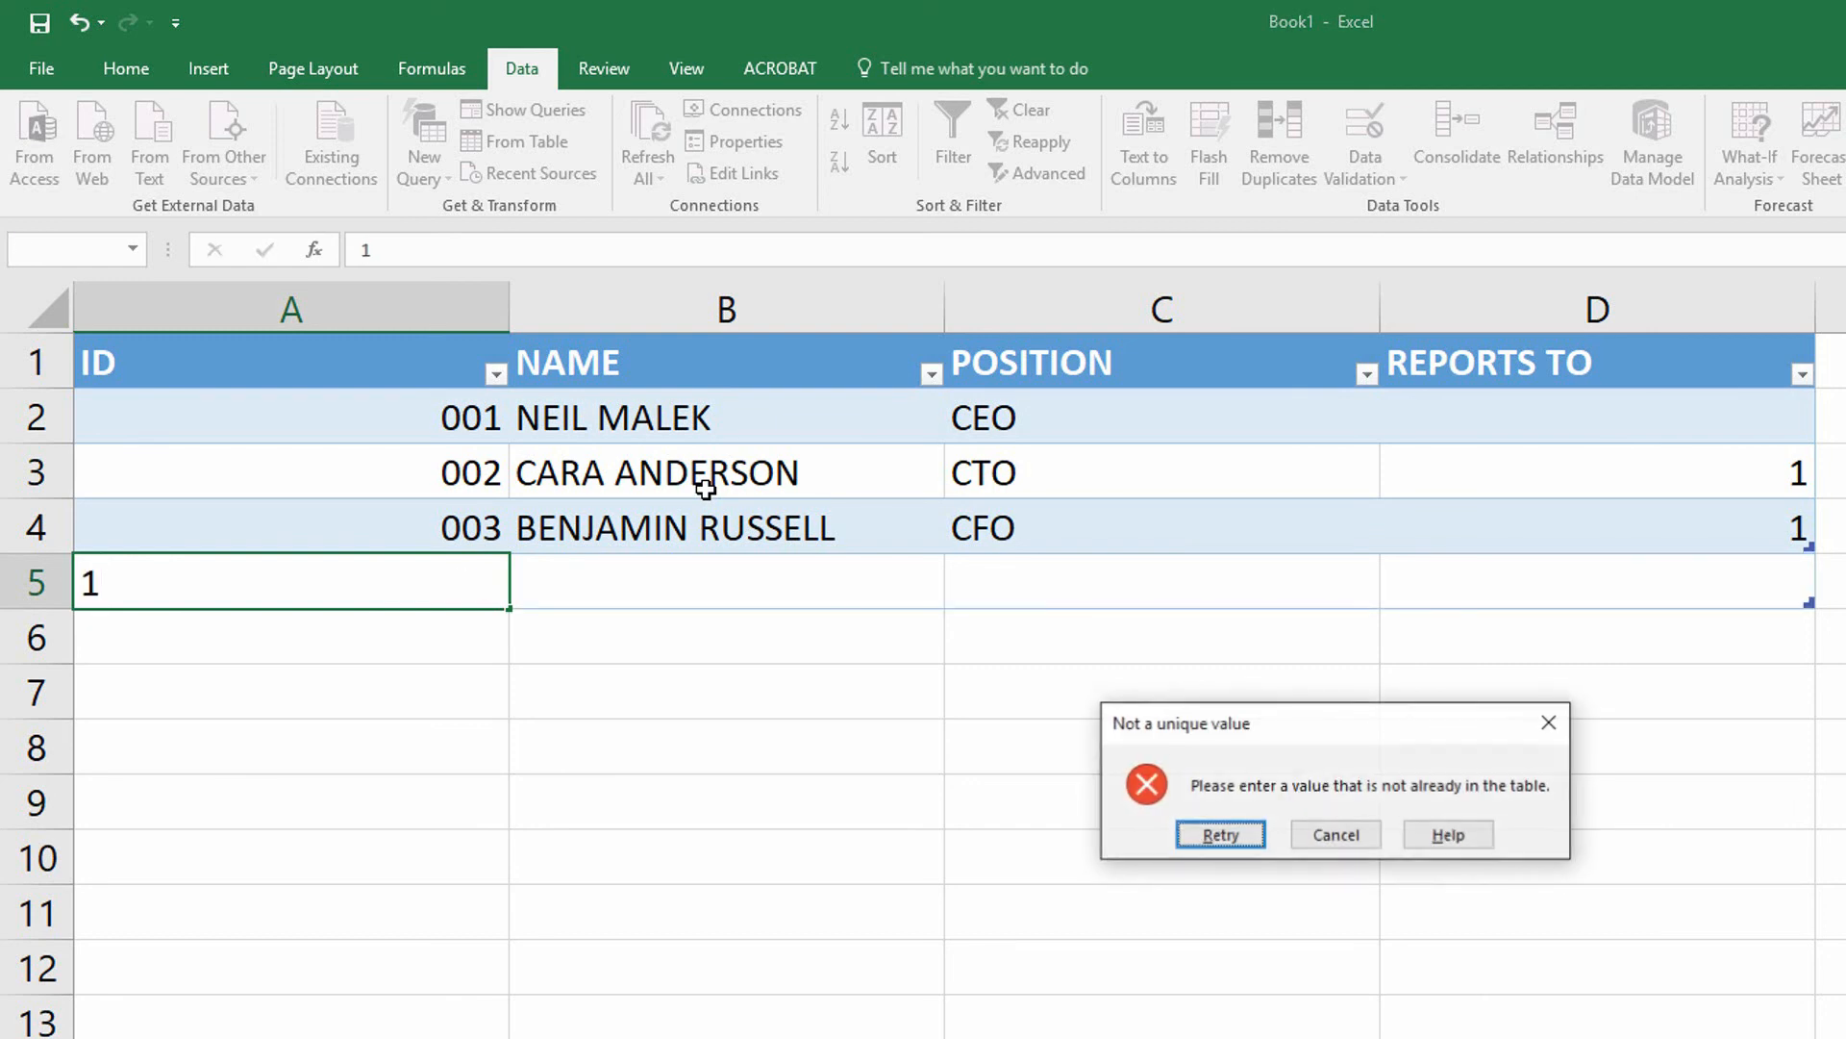
key(Return)
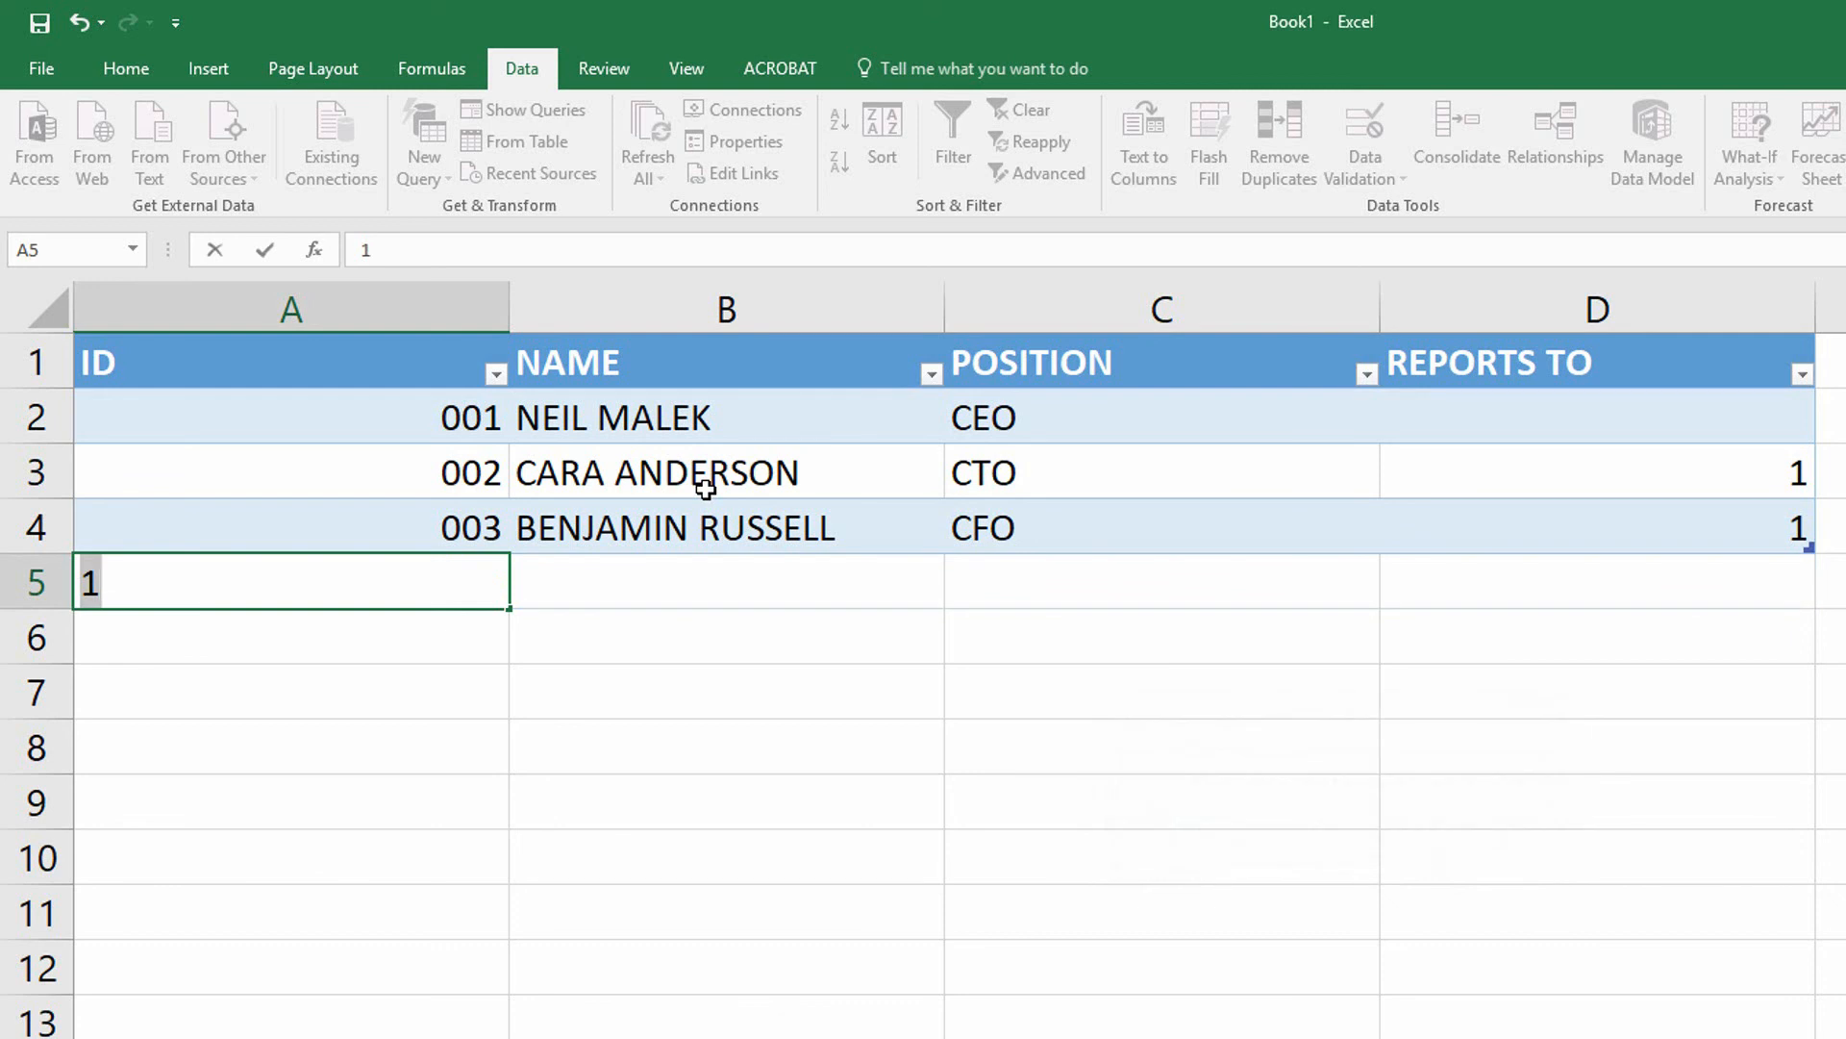
Enter the unique ID 4 in cell A5
text(4)
key(Tab)
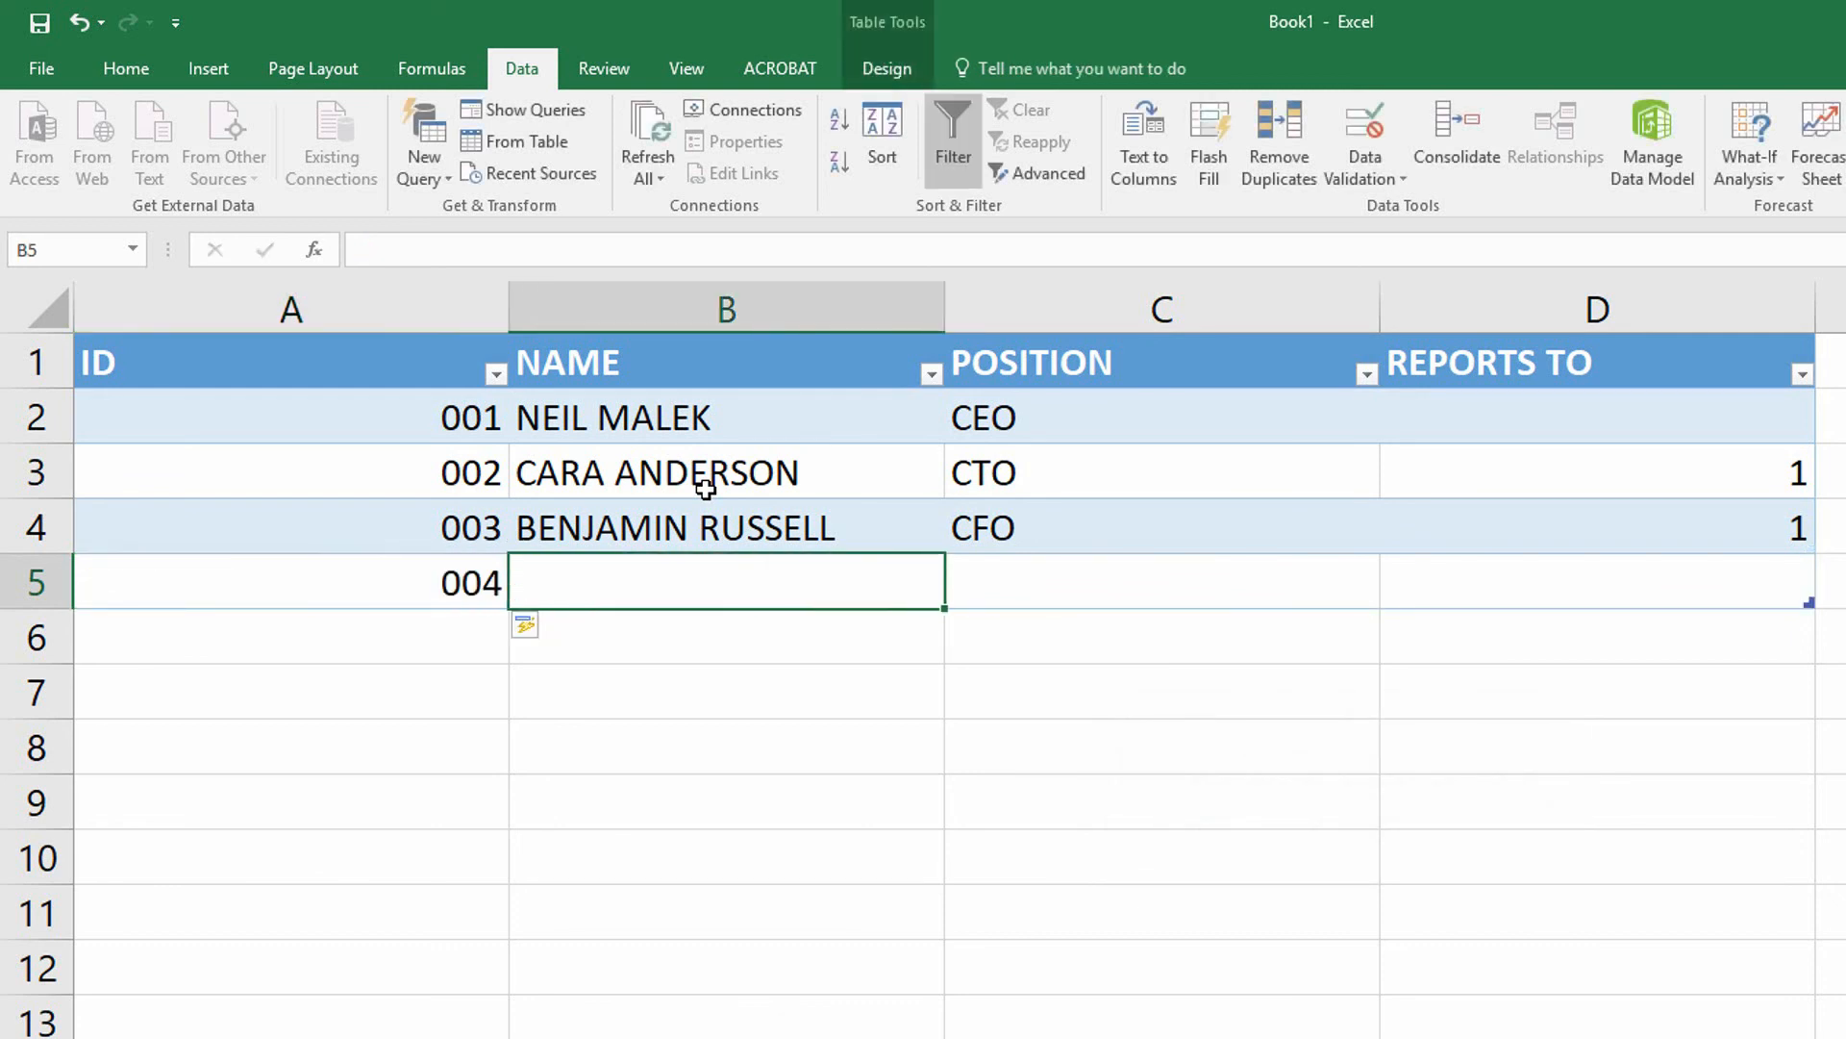